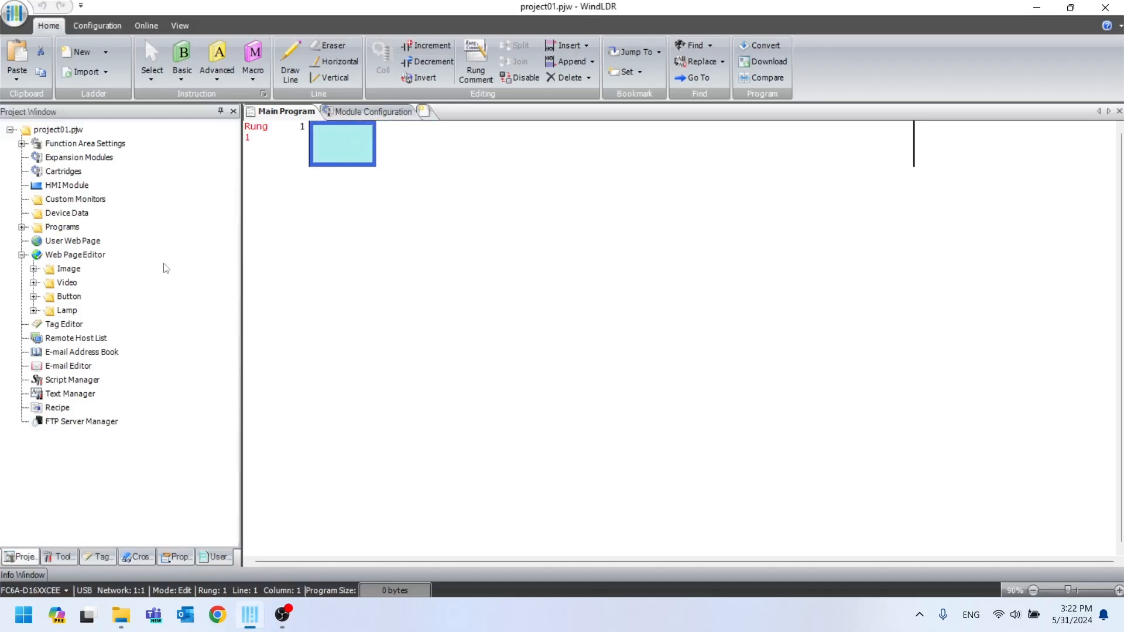
Open the project's Web Page Editor and place a label near the top of the blank page
left_click(87, 258)
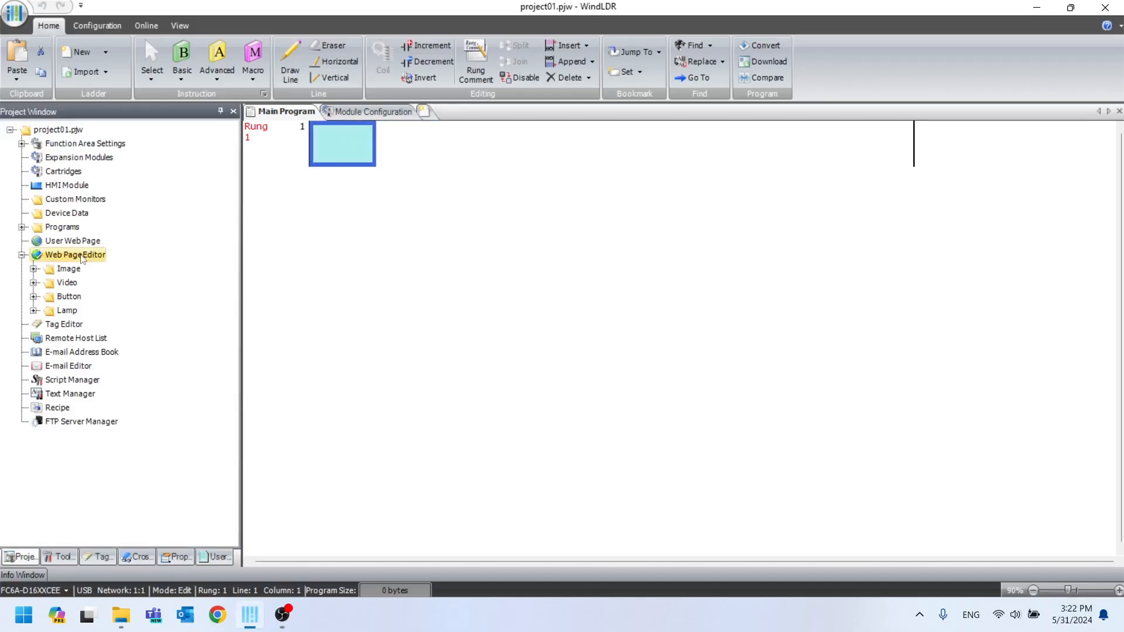
double_click(69, 256)
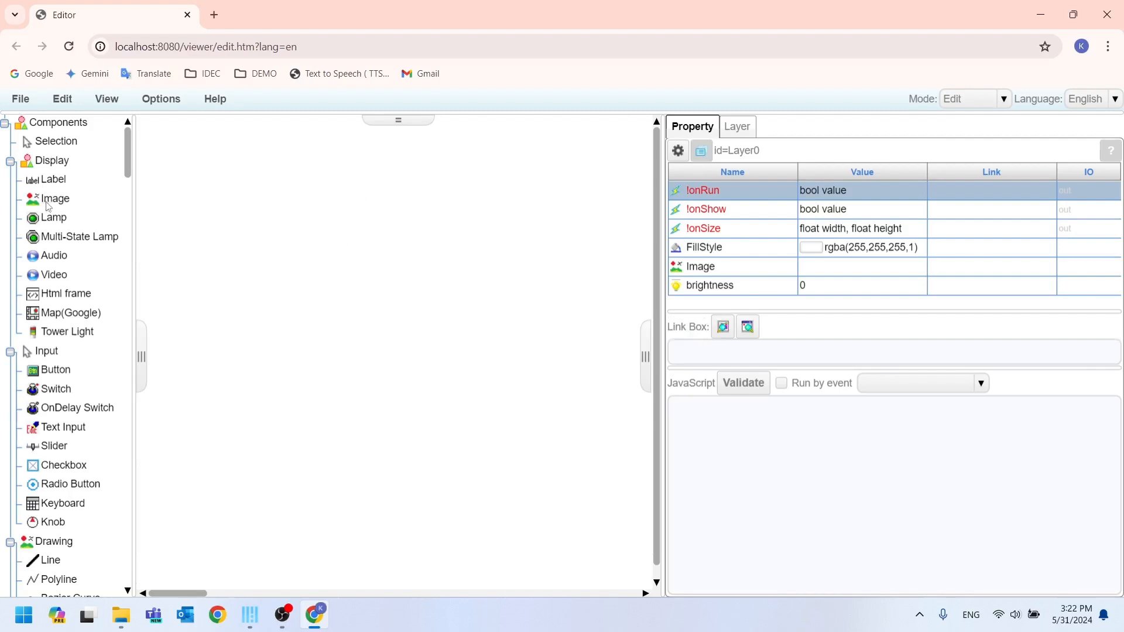
left_click(50, 182)
left_click(237, 153)
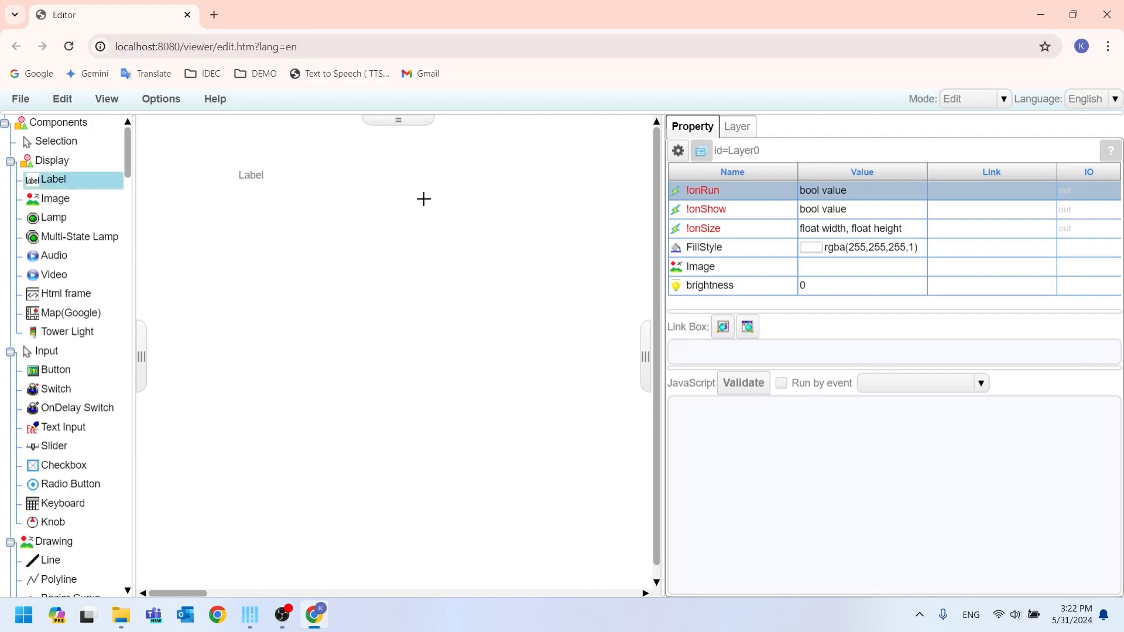
key("Escape")
Set the label's text to "Page 1 : Main Page"
double_click(298, 181)
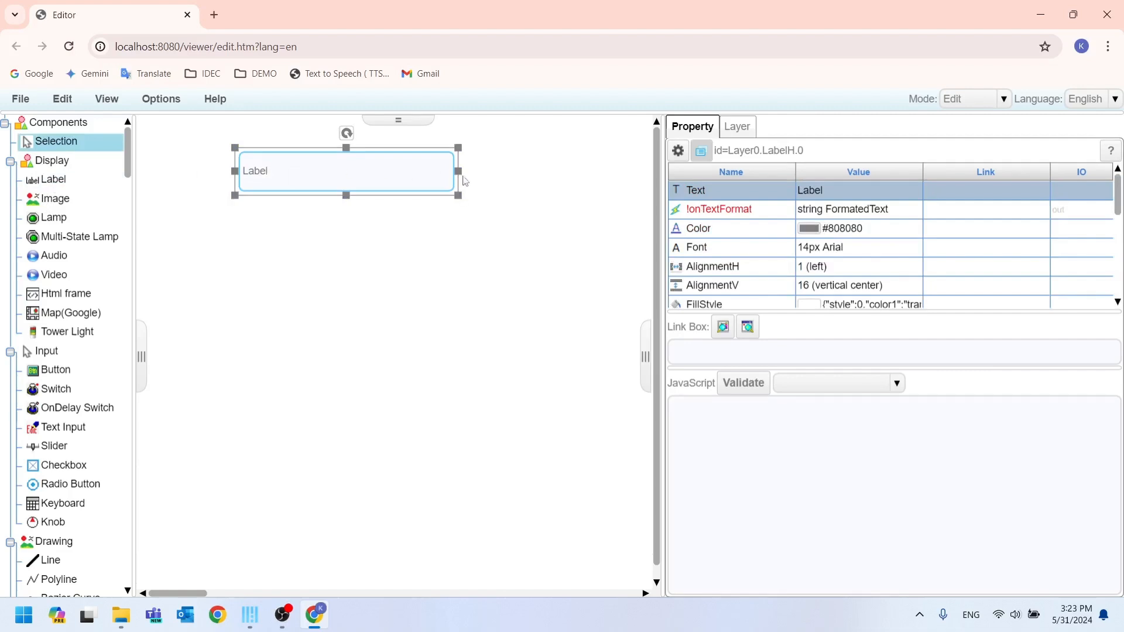
left_click(819, 193)
left_click_drag(836, 189, 738, 201)
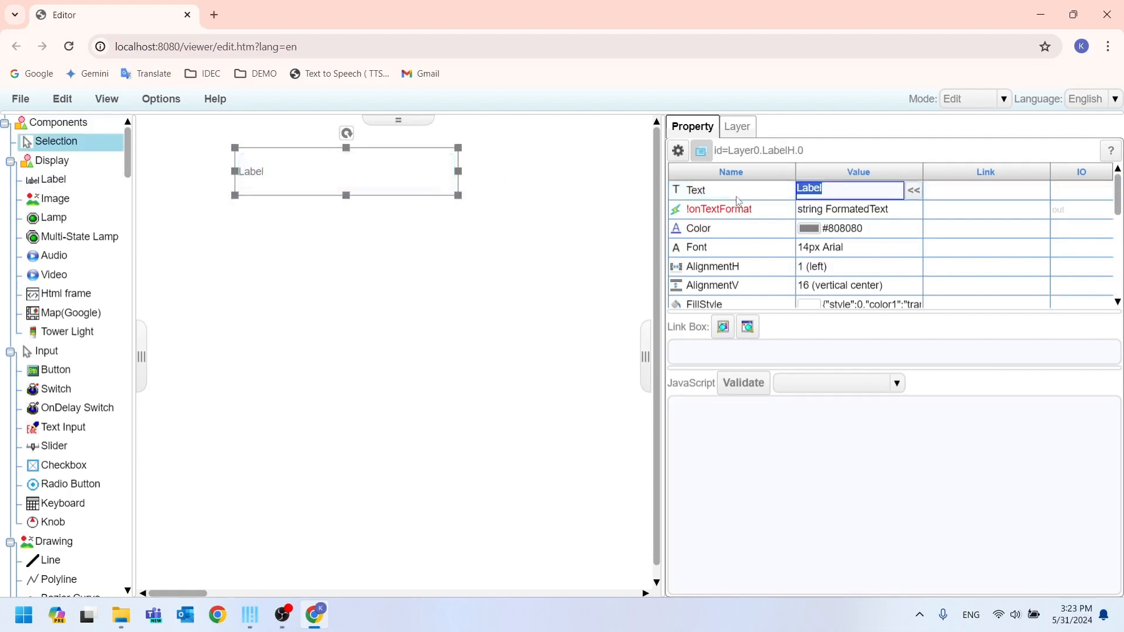
type("Main Page")
left_click(997, 210)
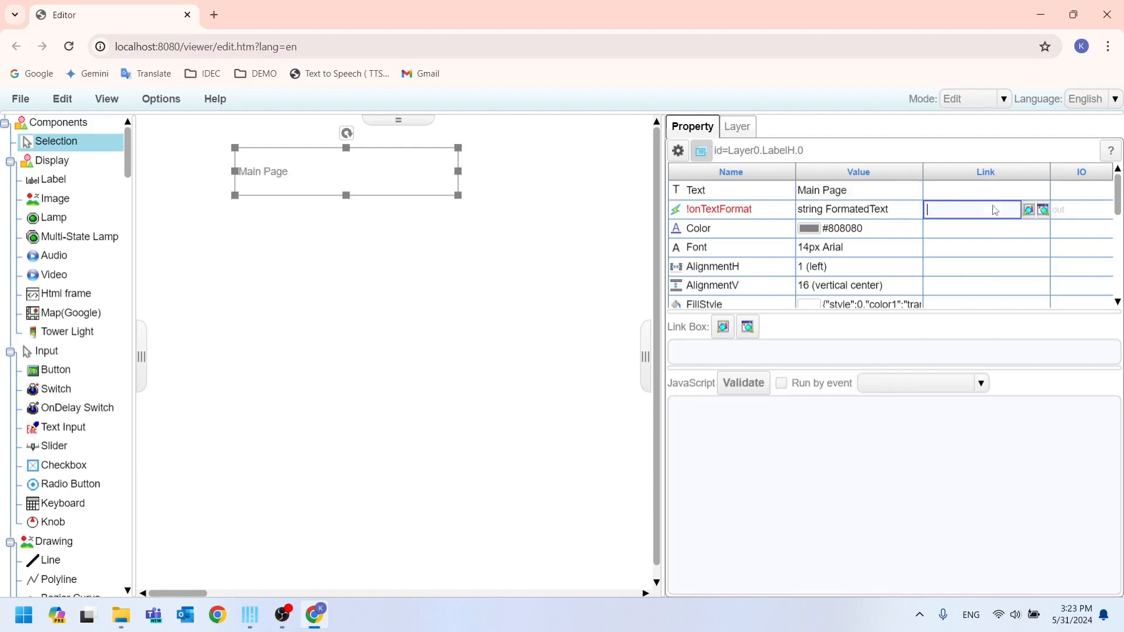
left_click(416, 154)
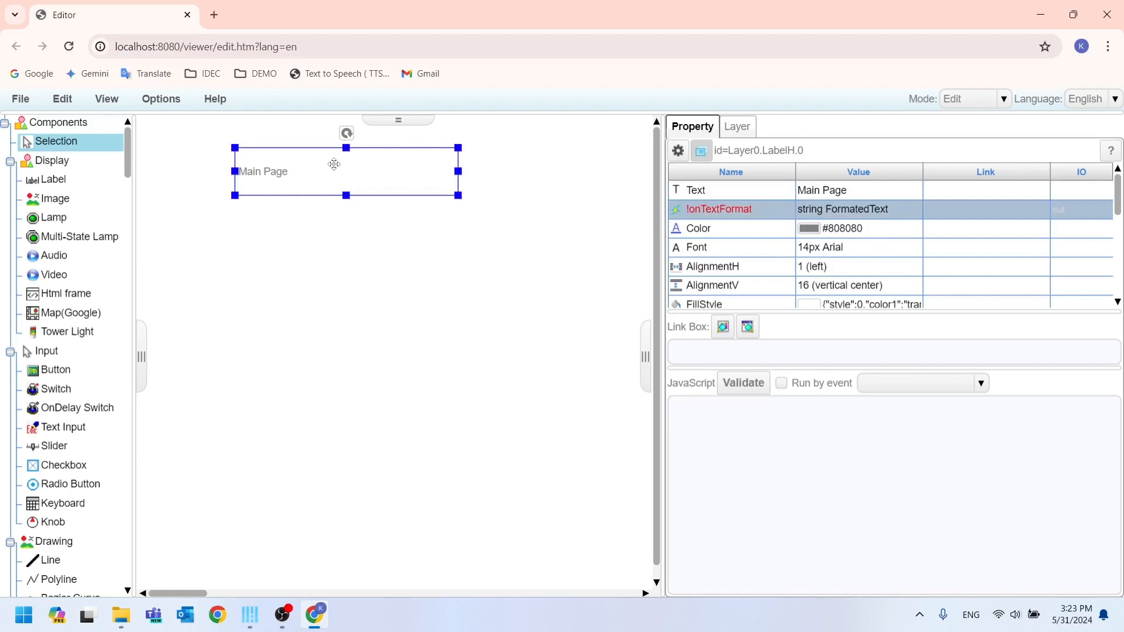
left_click(824, 189)
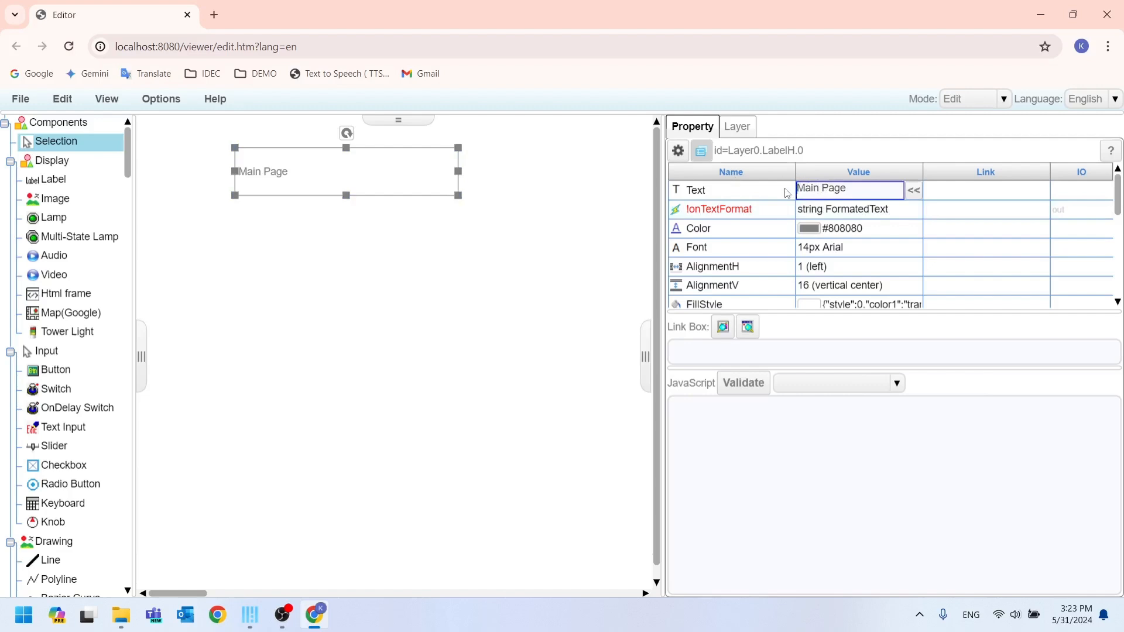
type("Page 1 :")
Set the label's text color to black (#000000) and its font size to 28 px
left_click(869, 231)
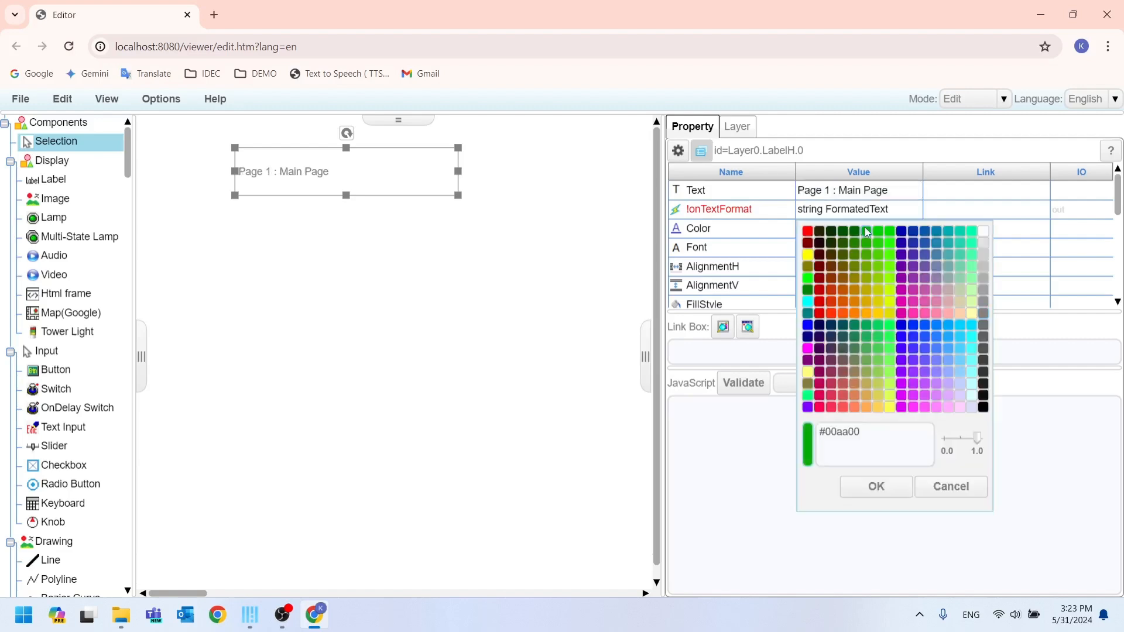
left_click(983, 408)
left_click(877, 486)
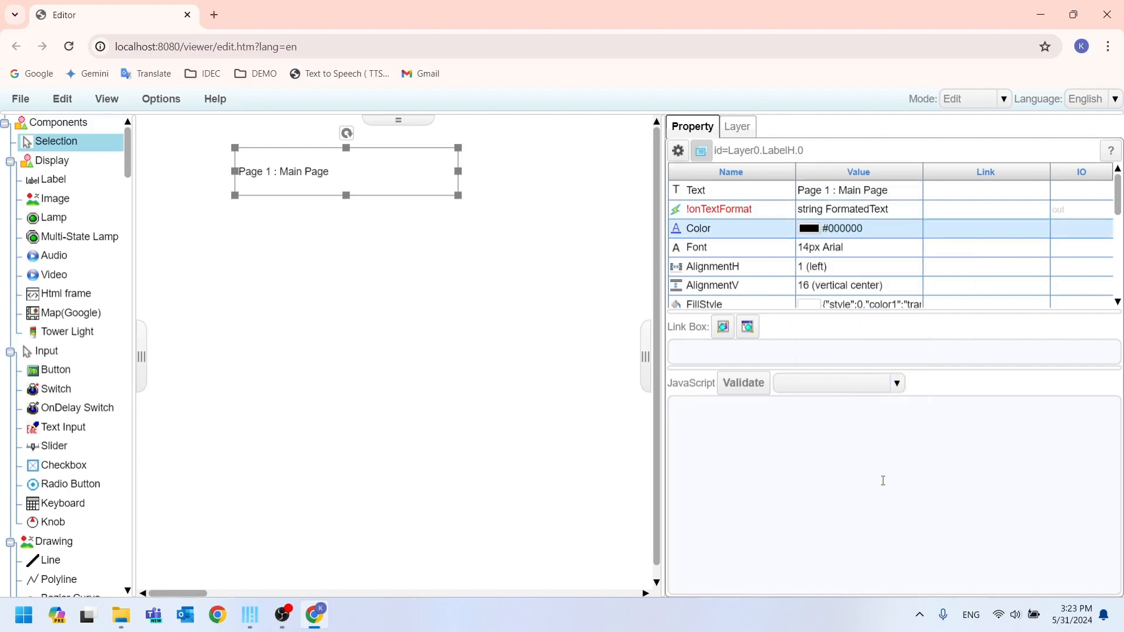
left_click(845, 250)
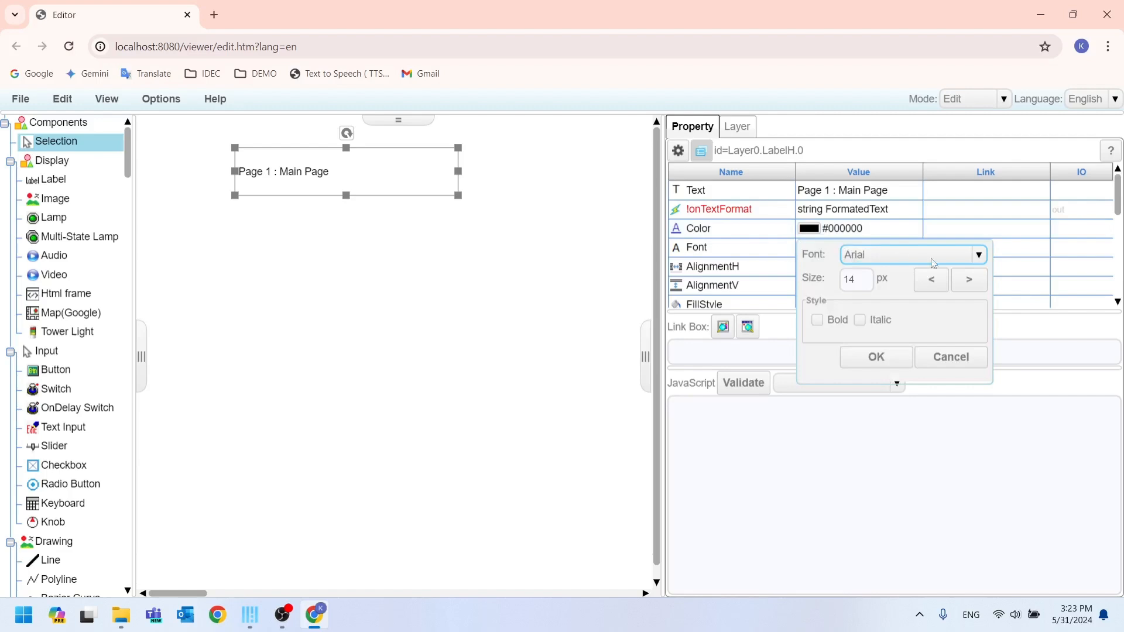
left_click(854, 280)
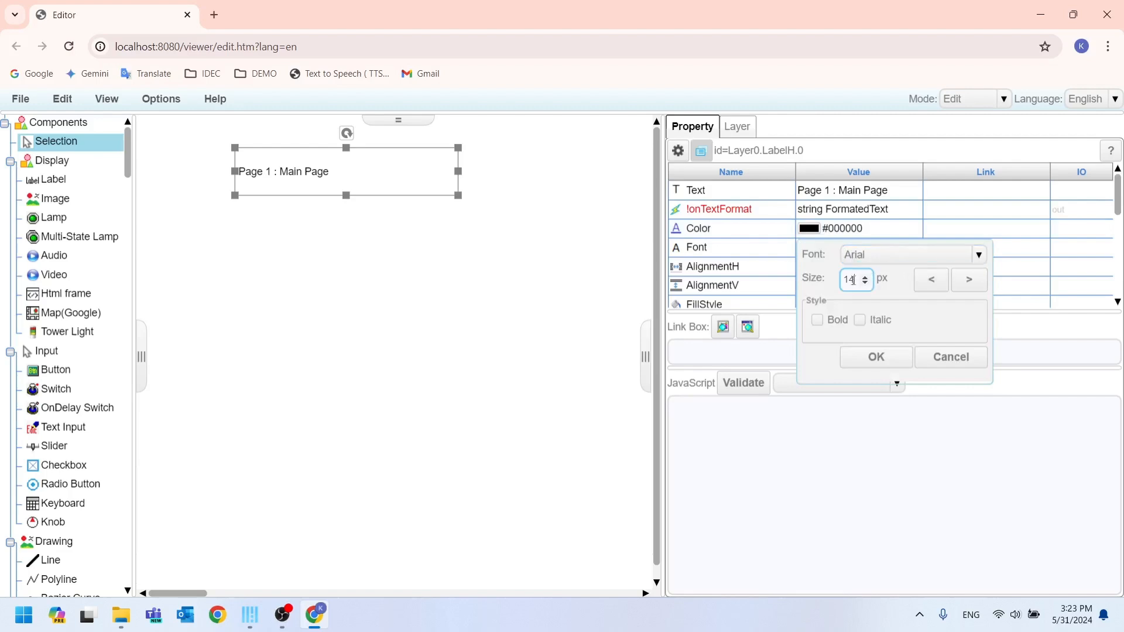
double_click(854, 280)
type("28")
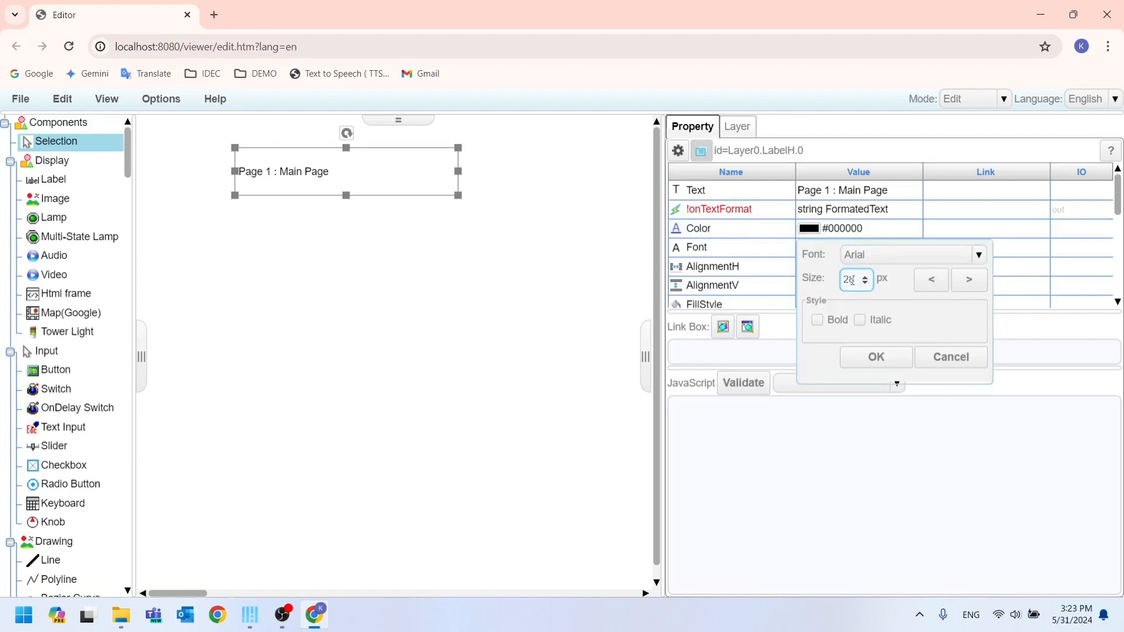
left_click(869, 362)
Widen the title label slightly and shift it a little to the right on the page
left_click_drag(465, 174, 502, 171)
left_click_drag(431, 157, 458, 156)
left_click(500, 257)
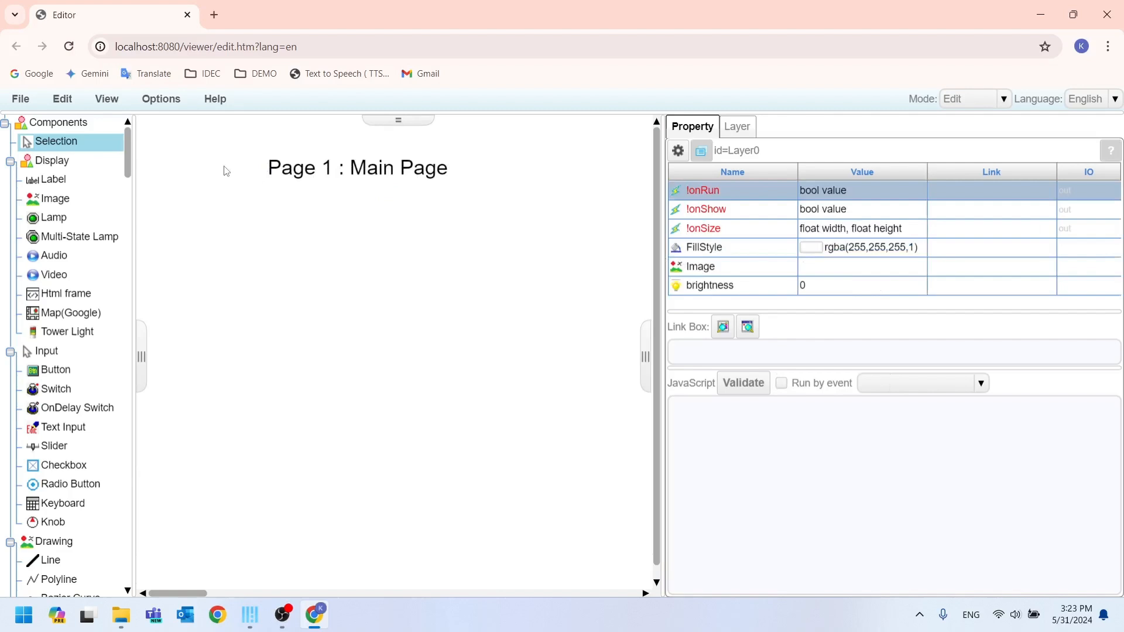
Save the page in the root folder under the name Page1
left_click(31, 100)
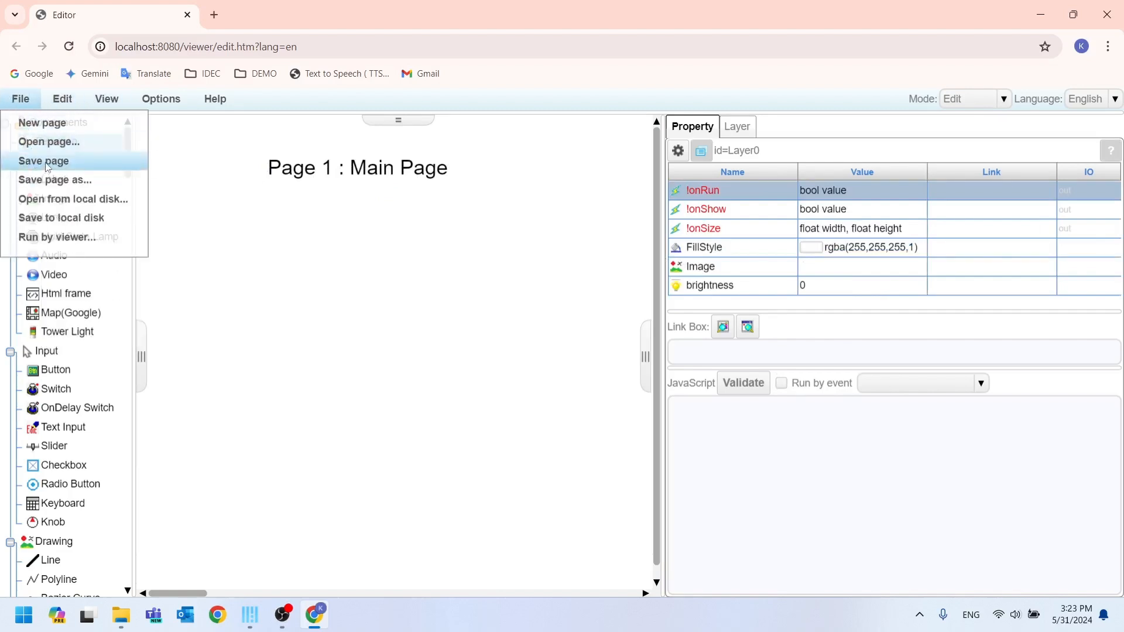
left_click(47, 167)
left_click(130, 318)
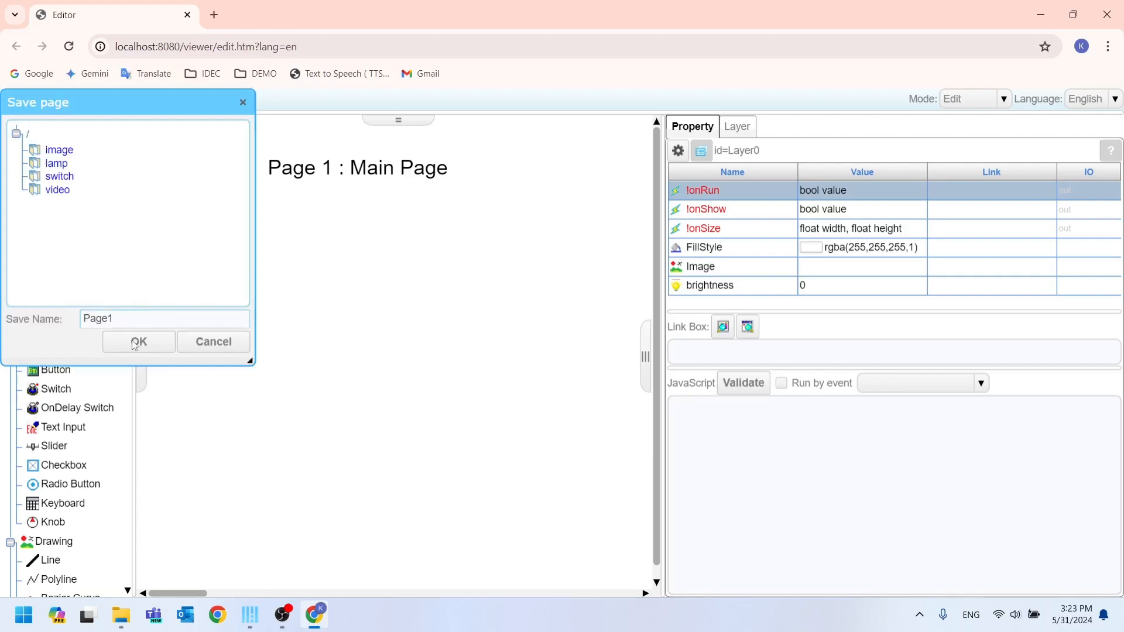
left_click(134, 343)
left_click(641, 316)
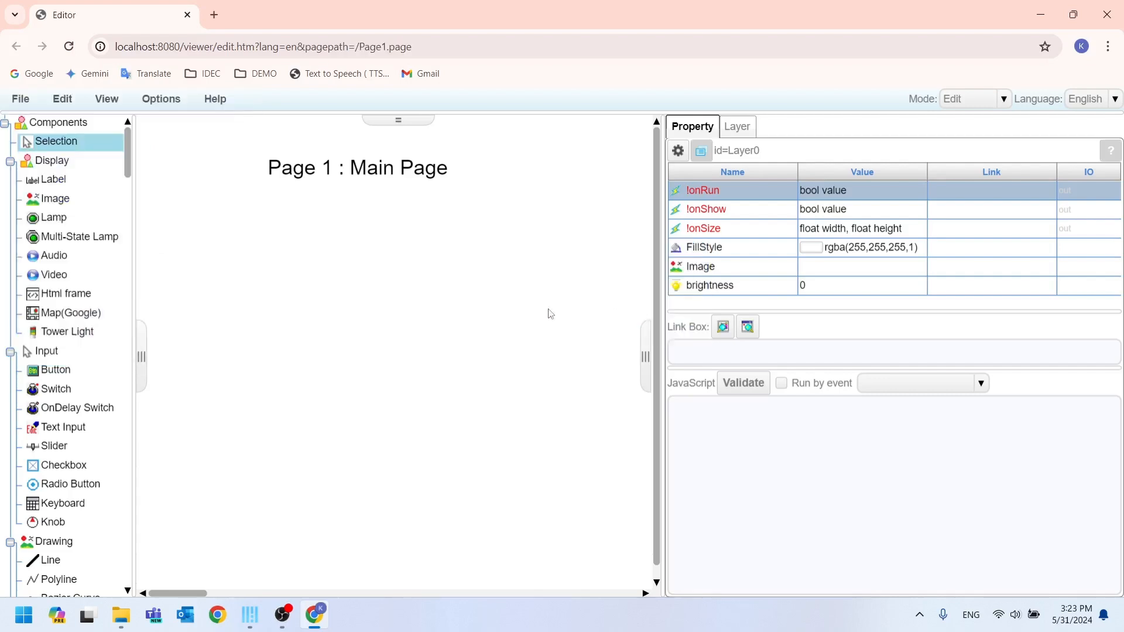
Change the title label's text to "Page 2 : User LV2 page"
left_click(357, 164)
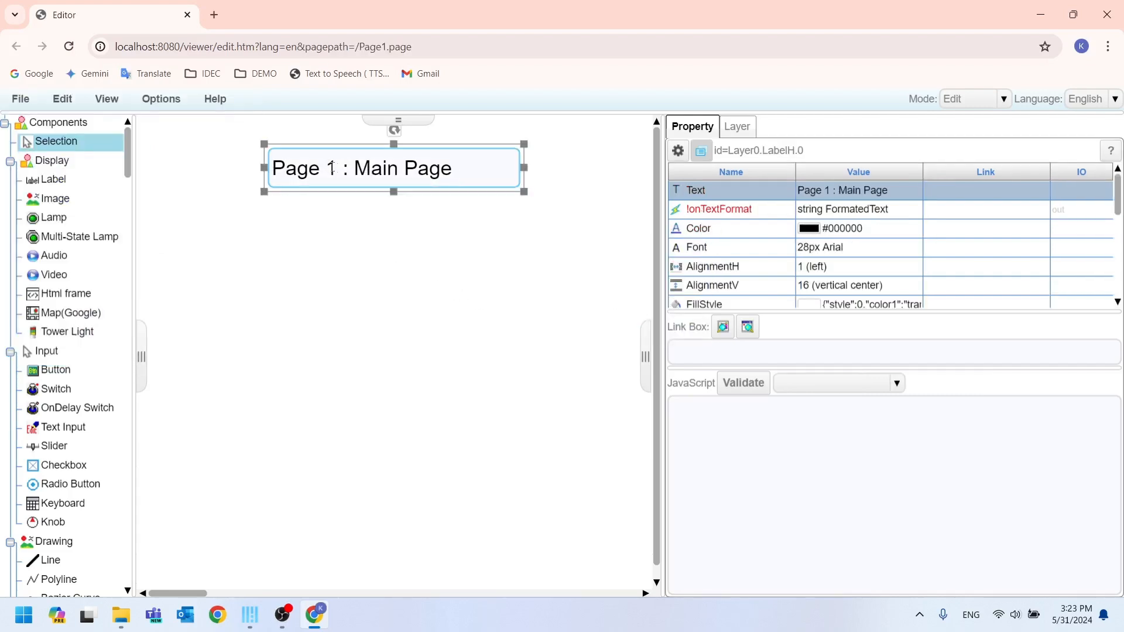
key("BackSpace")
type("2")
left_click_drag(458, 168, 360, 167)
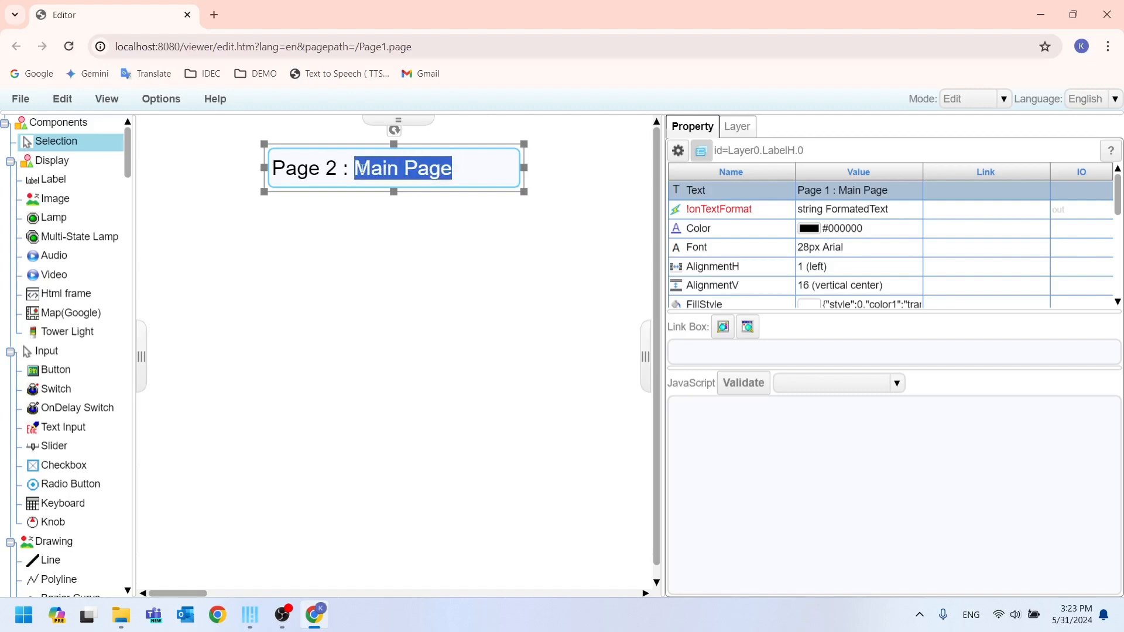
type("User ")
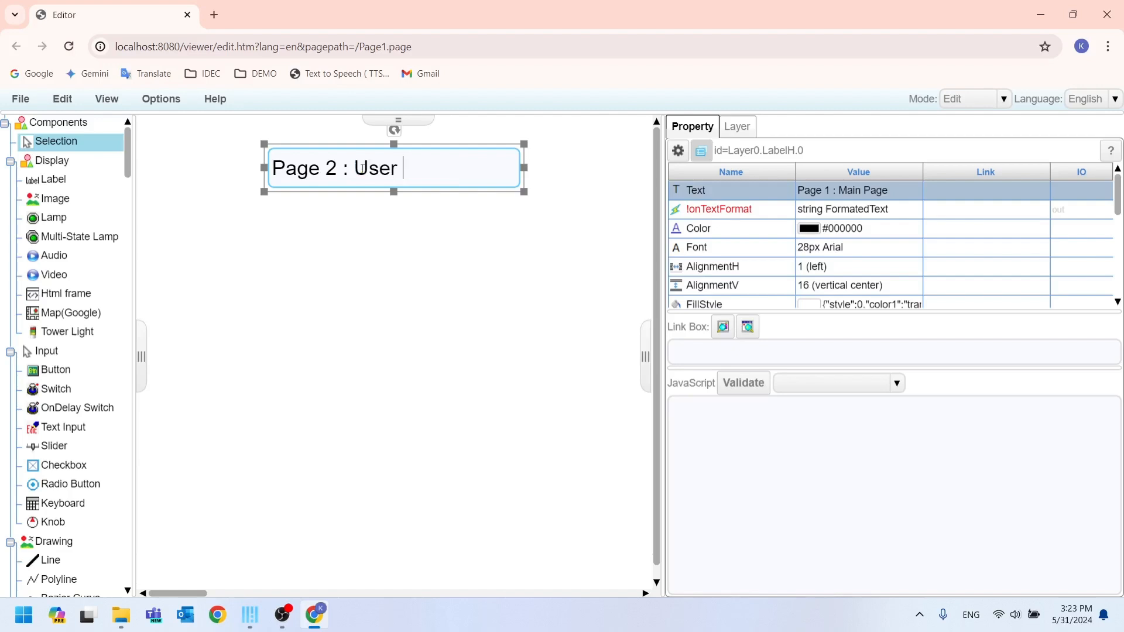
type("LV")
type("2")
type(" page")
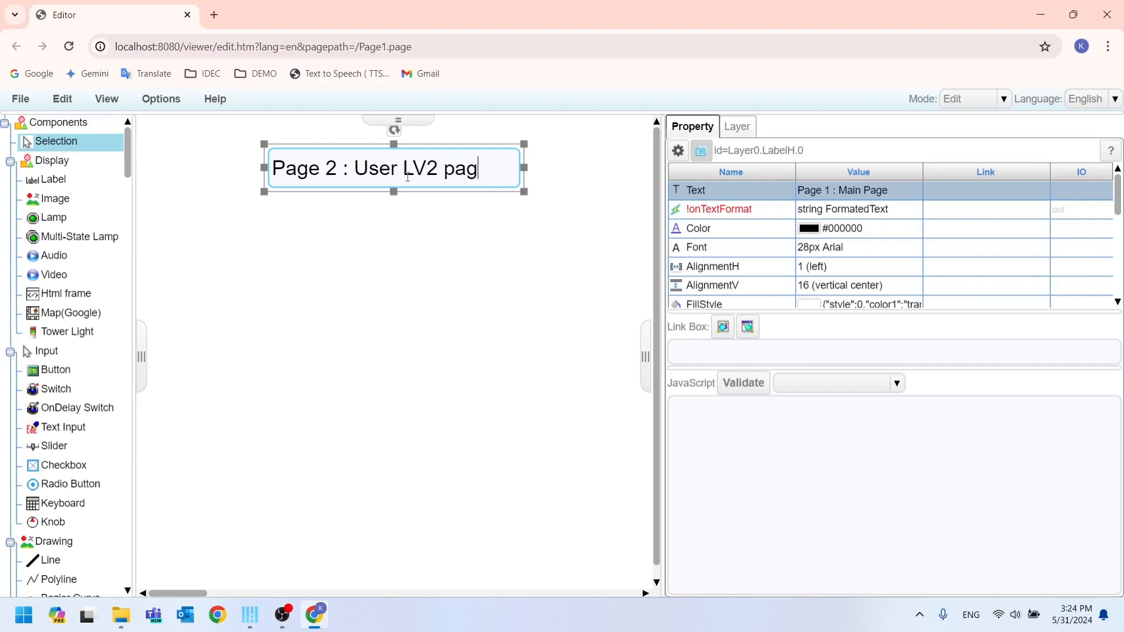
left_click(439, 293)
left_click(462, 166)
left_click(461, 227)
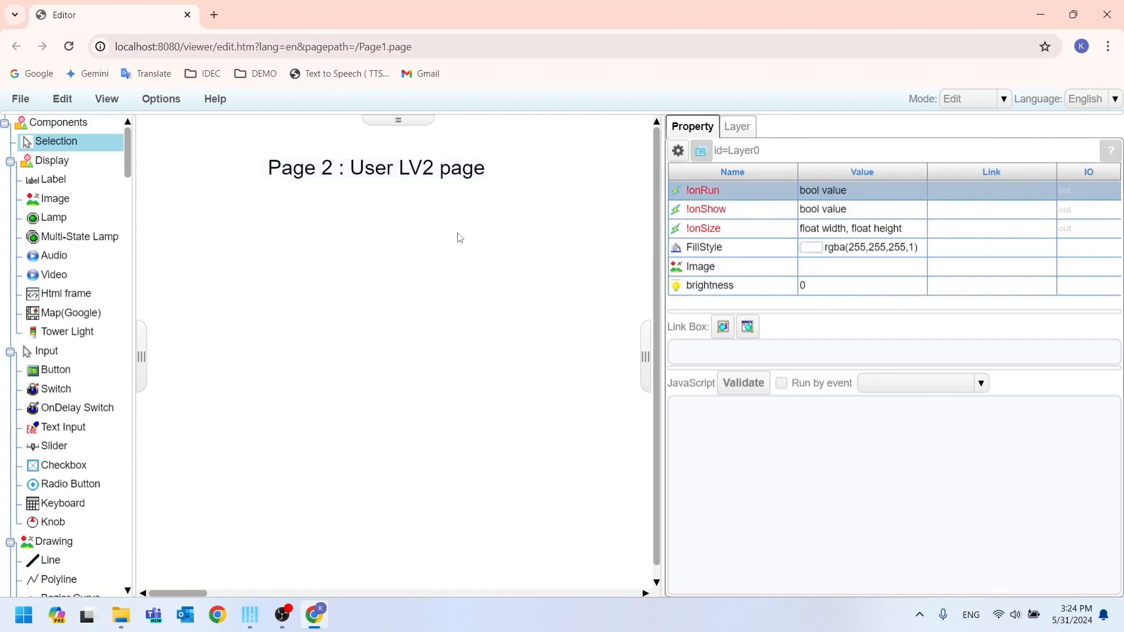
Save a copy of the page in the root folder under the name Page2
left_click(20, 98)
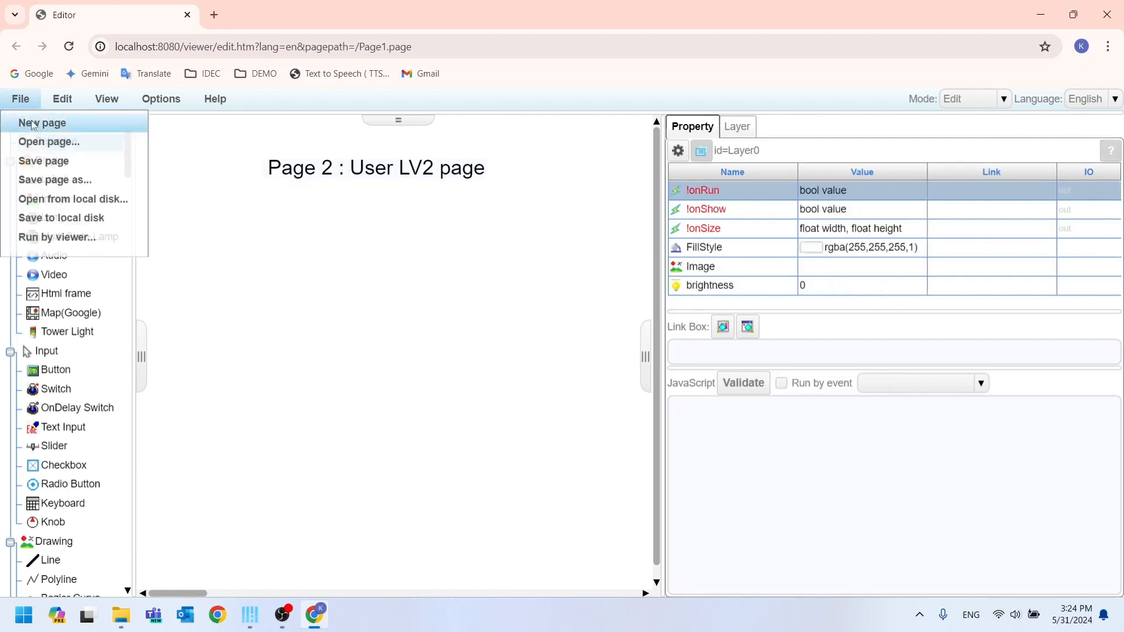
left_click(55, 179)
left_click(137, 316)
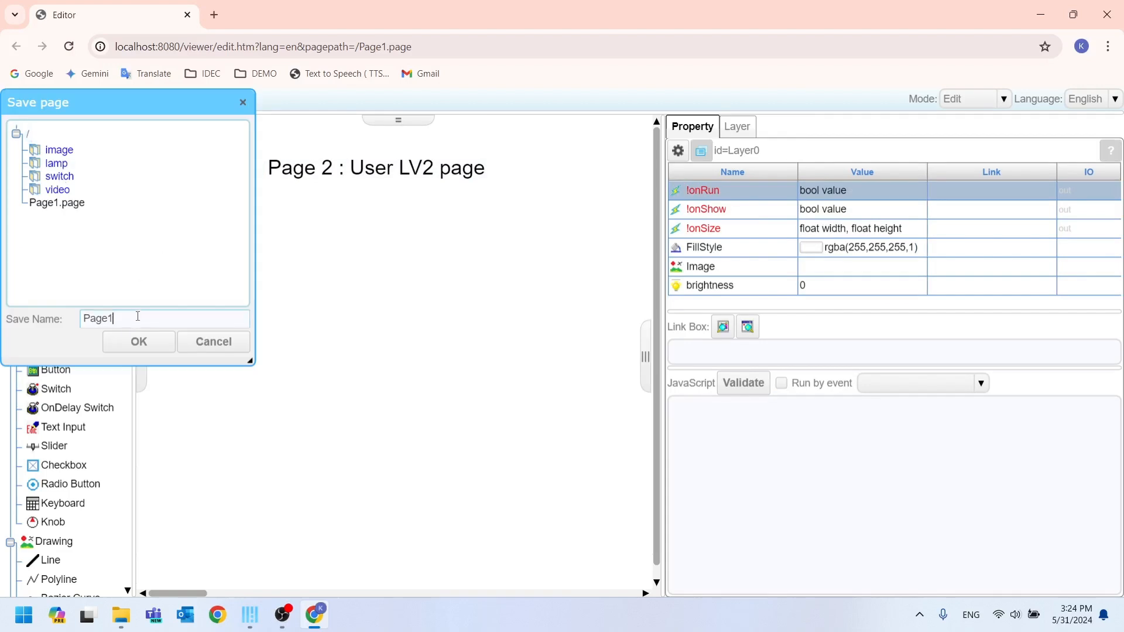
type("2")
left_click(143, 350)
left_click(644, 322)
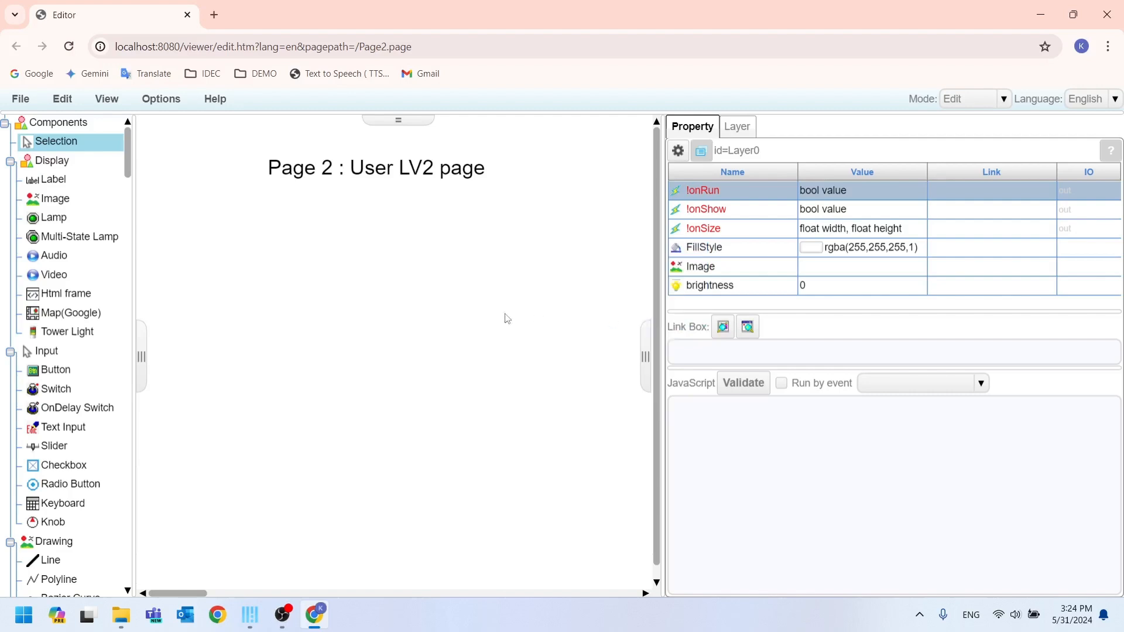
Change the title label's text to "Page 3 : User LV3 page"
left_click(306, 165)
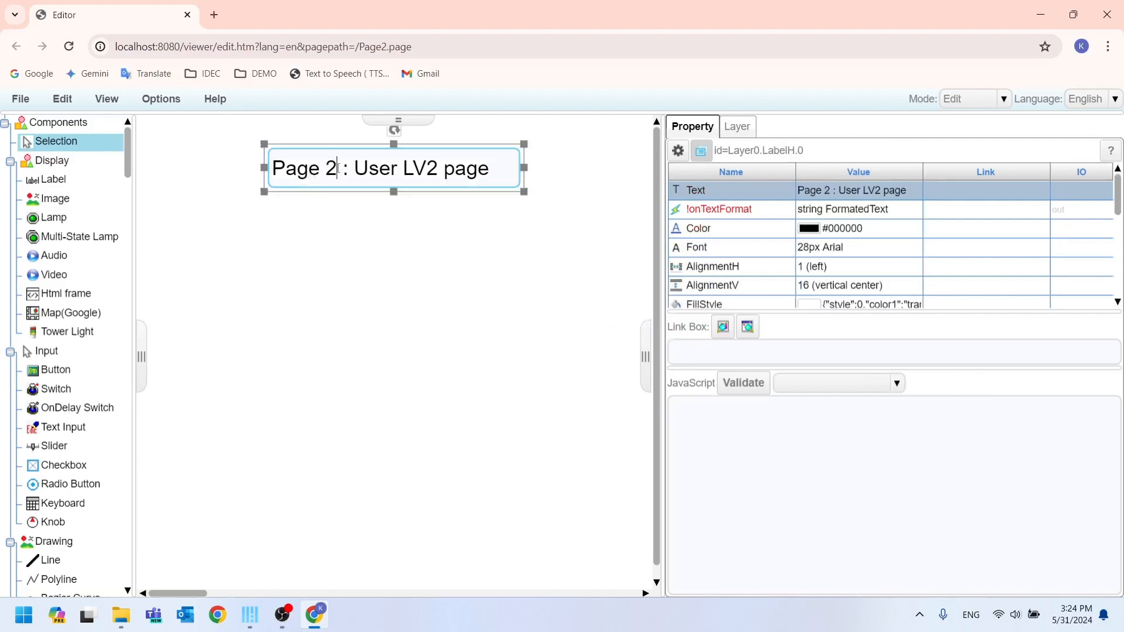
key("BackSpace")
type("3")
key("BackSpace")
type("3")
left_click(436, 301)
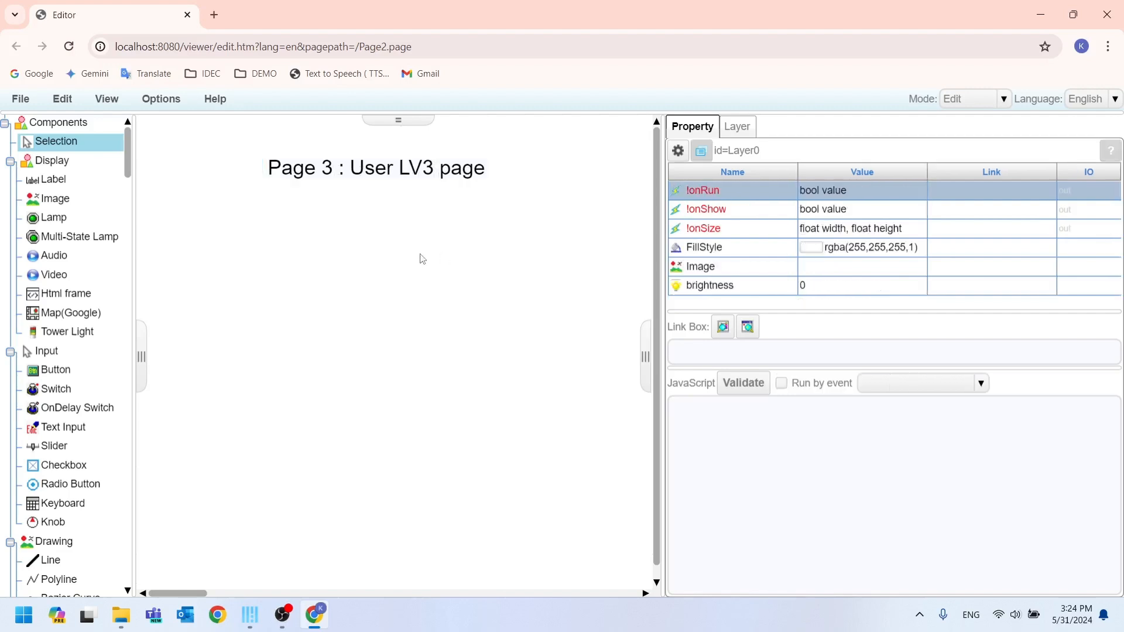
Save a copy of the page in the root folder under the name Page3
left_click(21, 103)
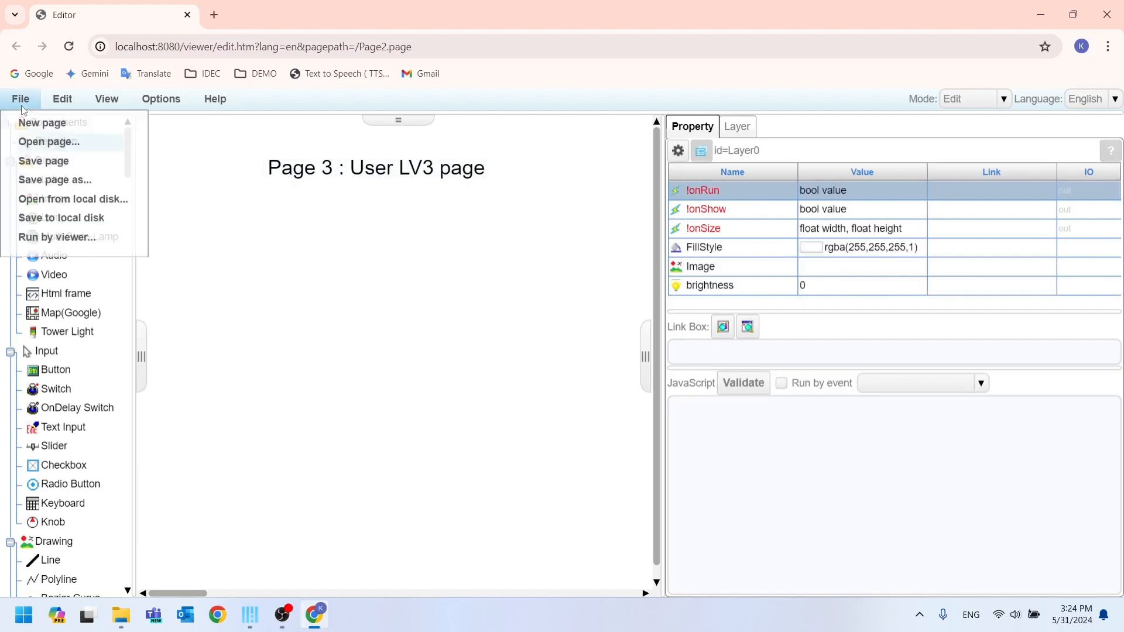
left_click(64, 179)
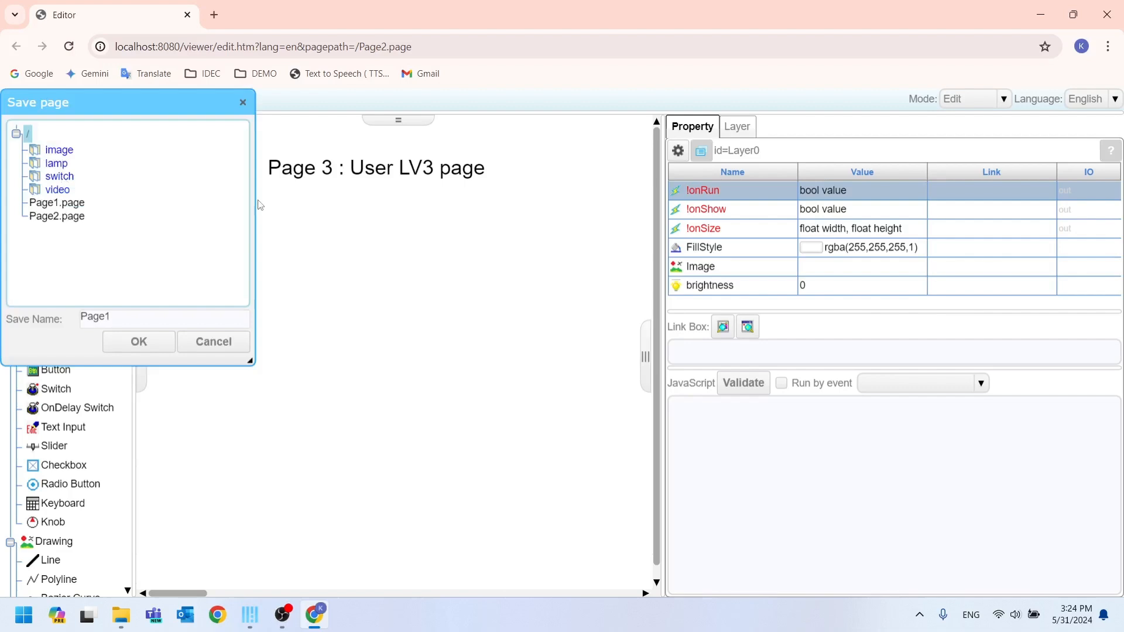
left_click(125, 316)
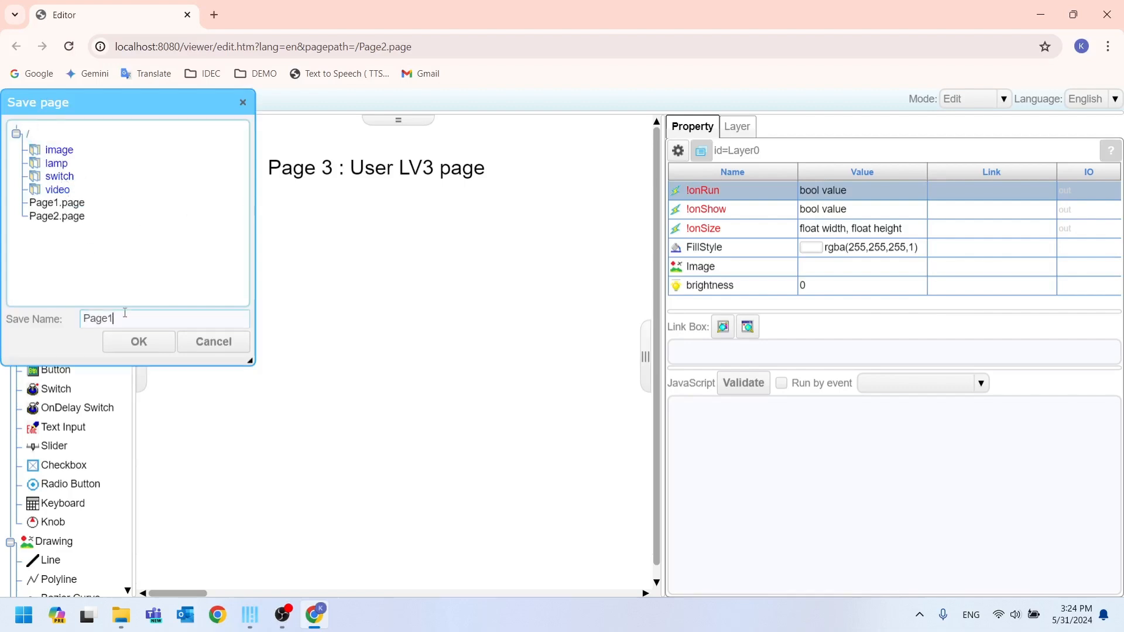
left_click(139, 342)
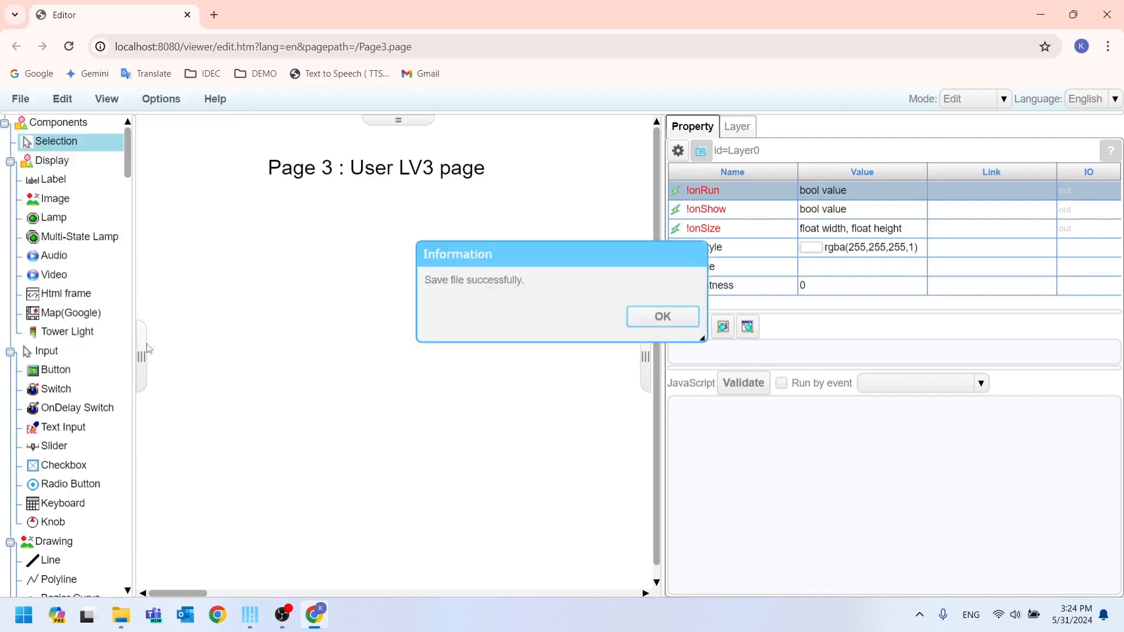
left_click(662, 316)
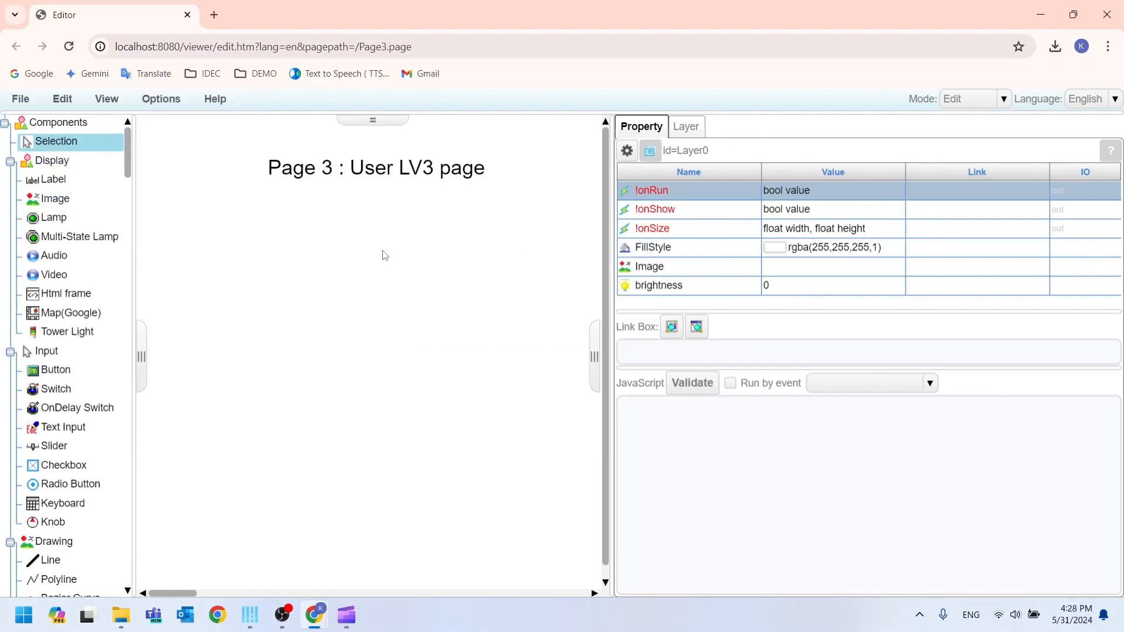
Open the saved main page, Page1.page, for editing
left_click(30, 104)
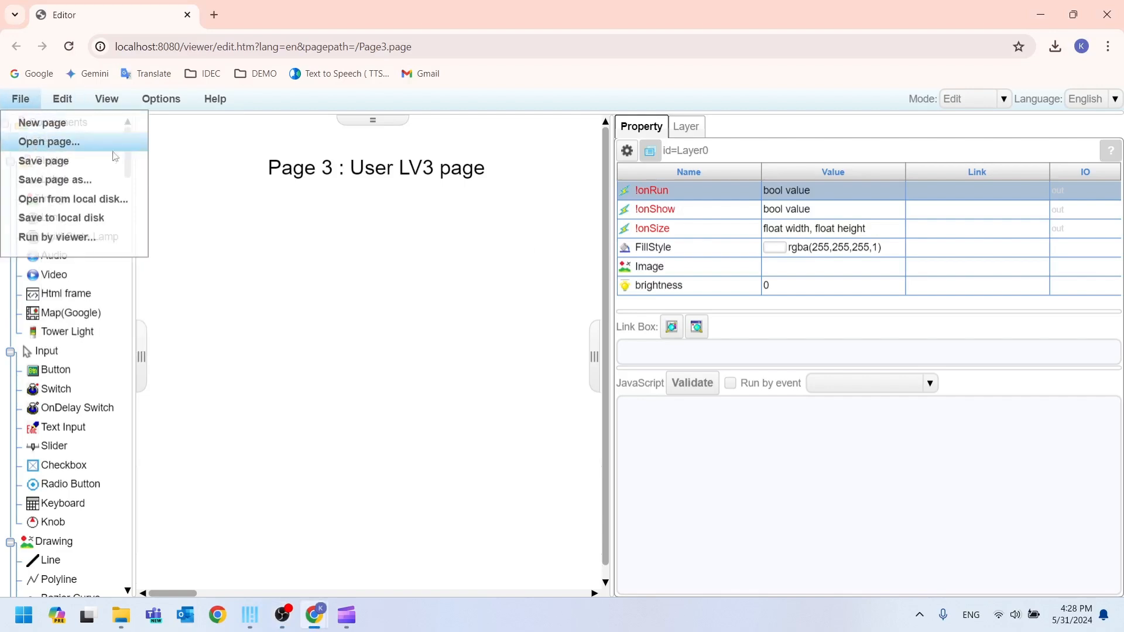
left_click(35, 143)
left_click(53, 205)
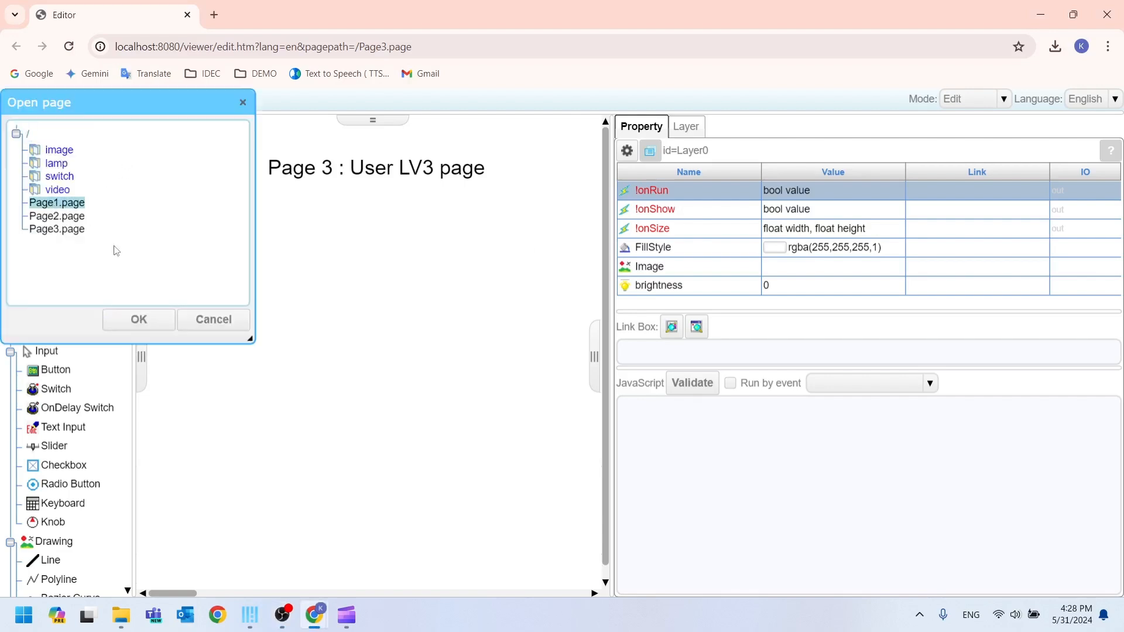
left_click(139, 319)
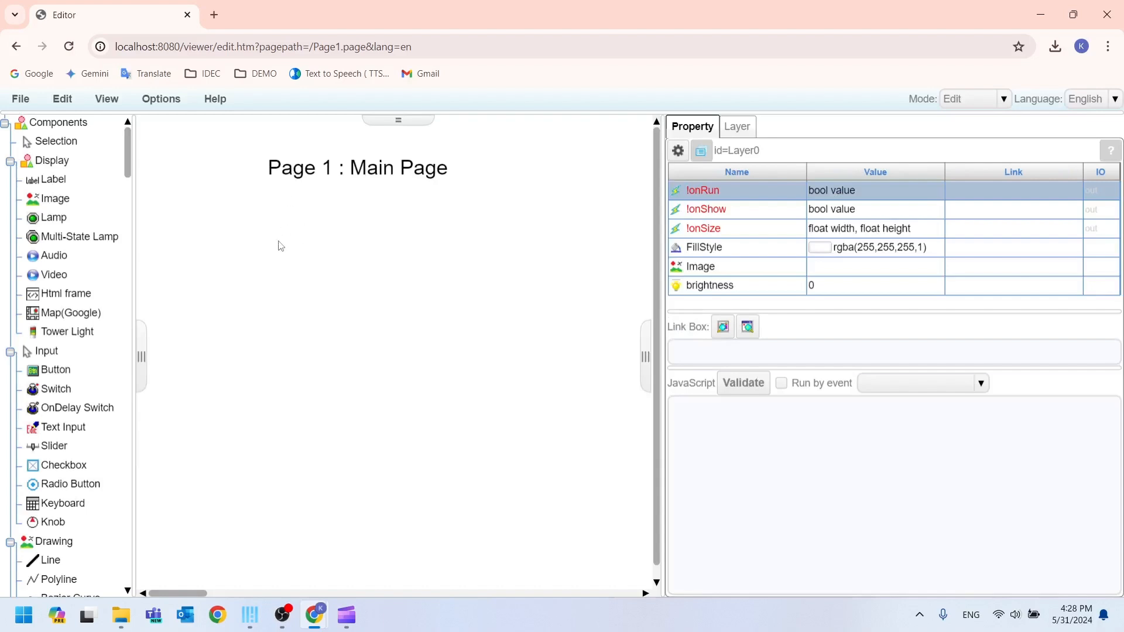
Place a button on the main page, below and slightly left of the page title
left_click(56, 370)
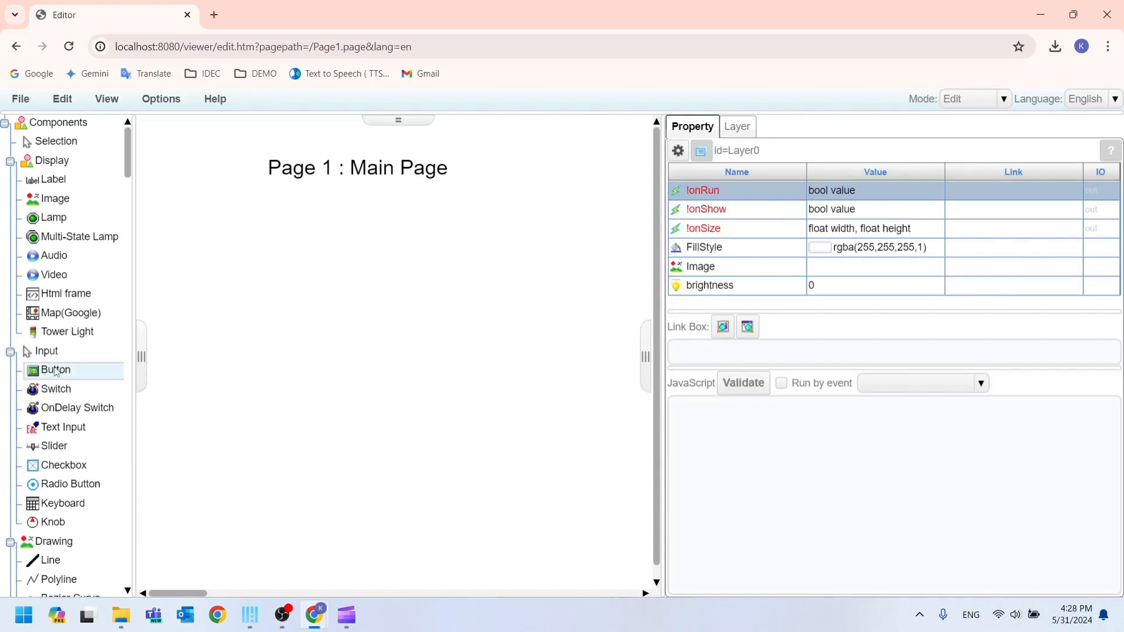
left_click(205, 309)
left_click_drag(256, 342, 305, 360)
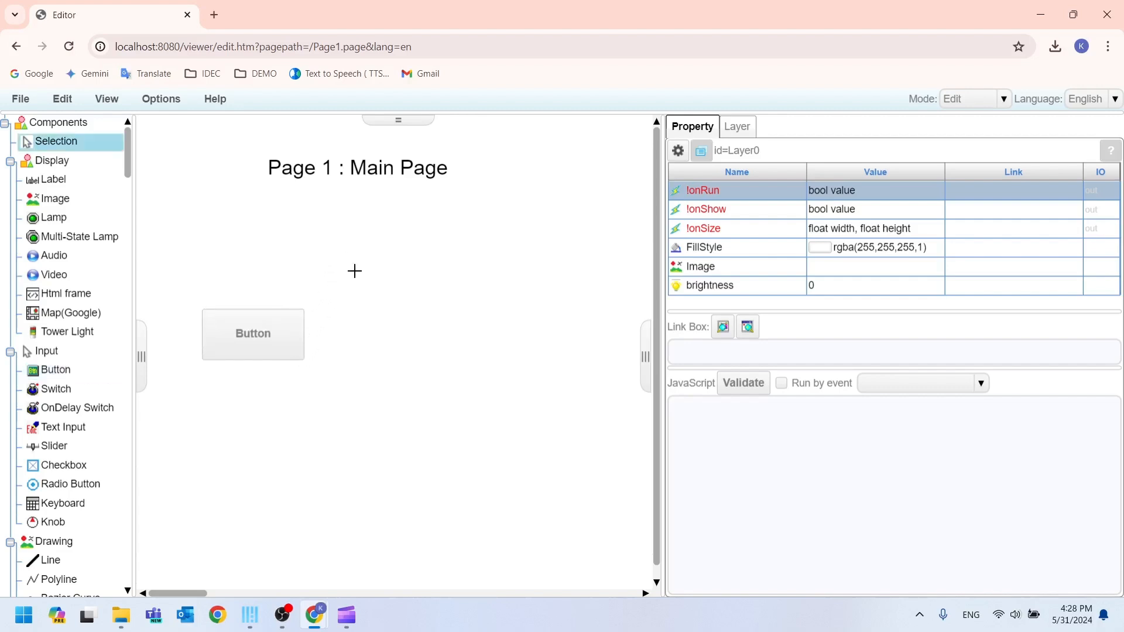
Set the new button's text to "Go to page LV2" and widen the button slightly to the right
left_click(266, 320)
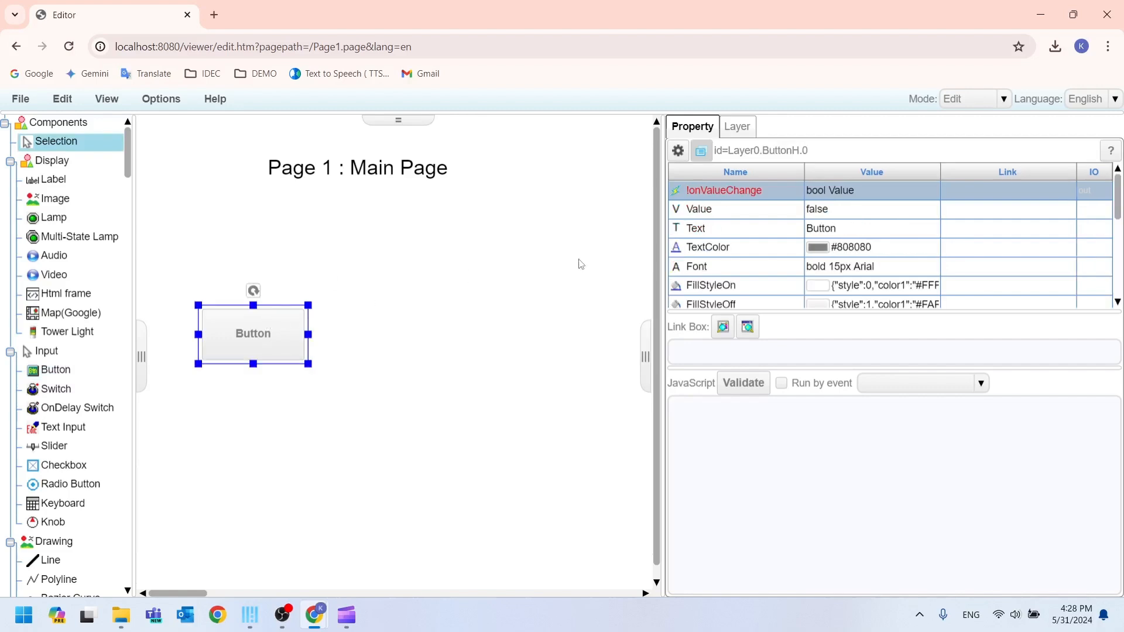
left_click(838, 212)
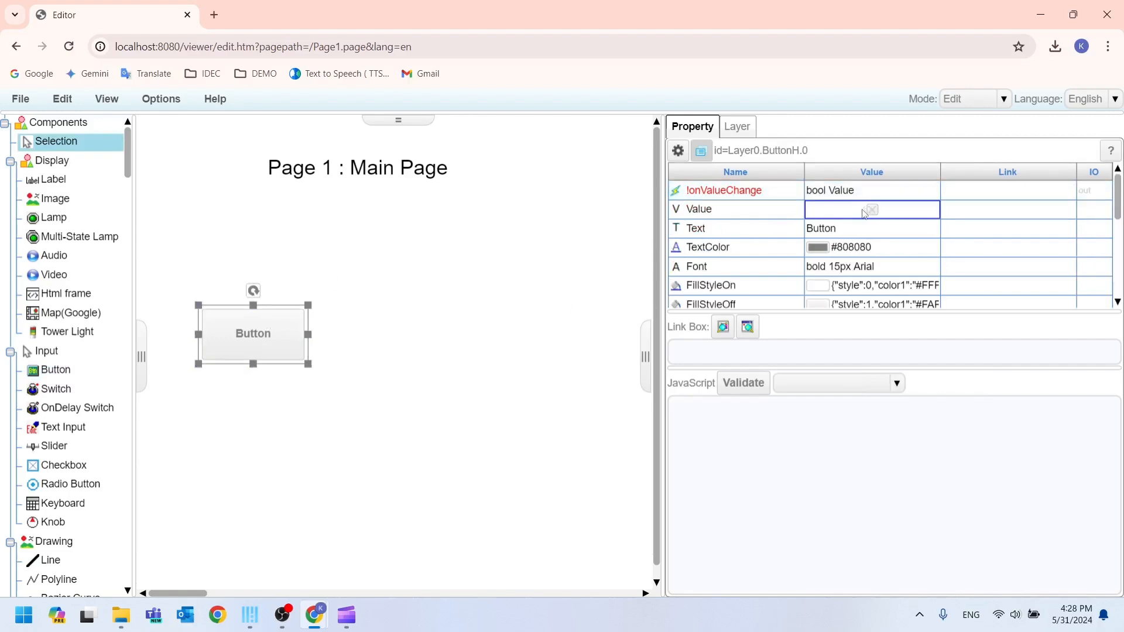
left_click(848, 231)
left_click_drag(861, 230, 796, 234)
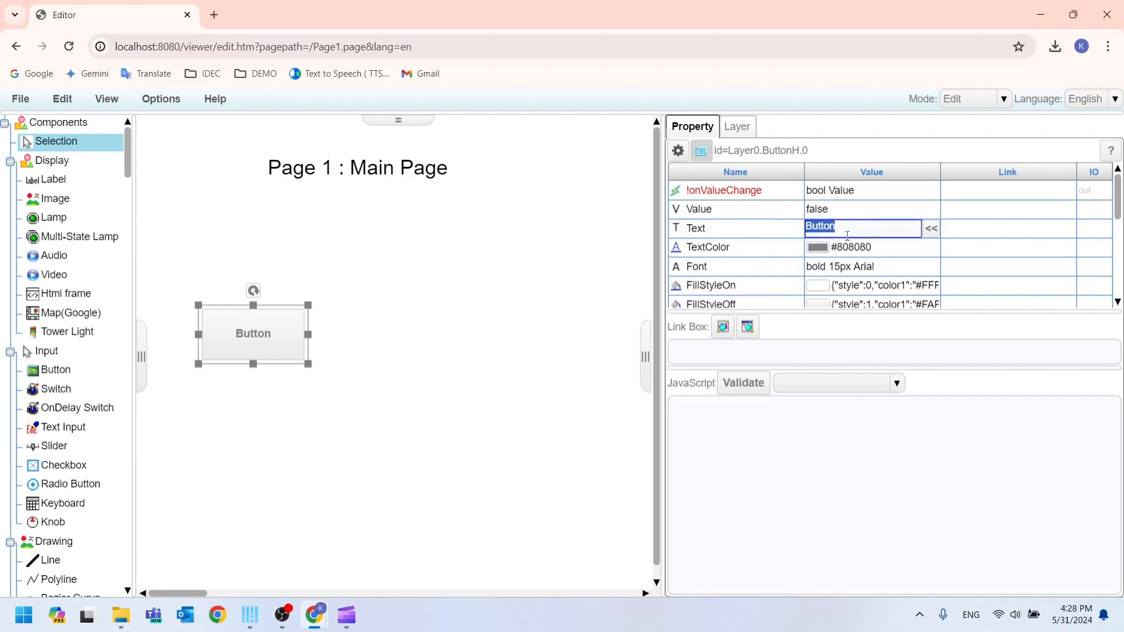
type("Go to page LV2")
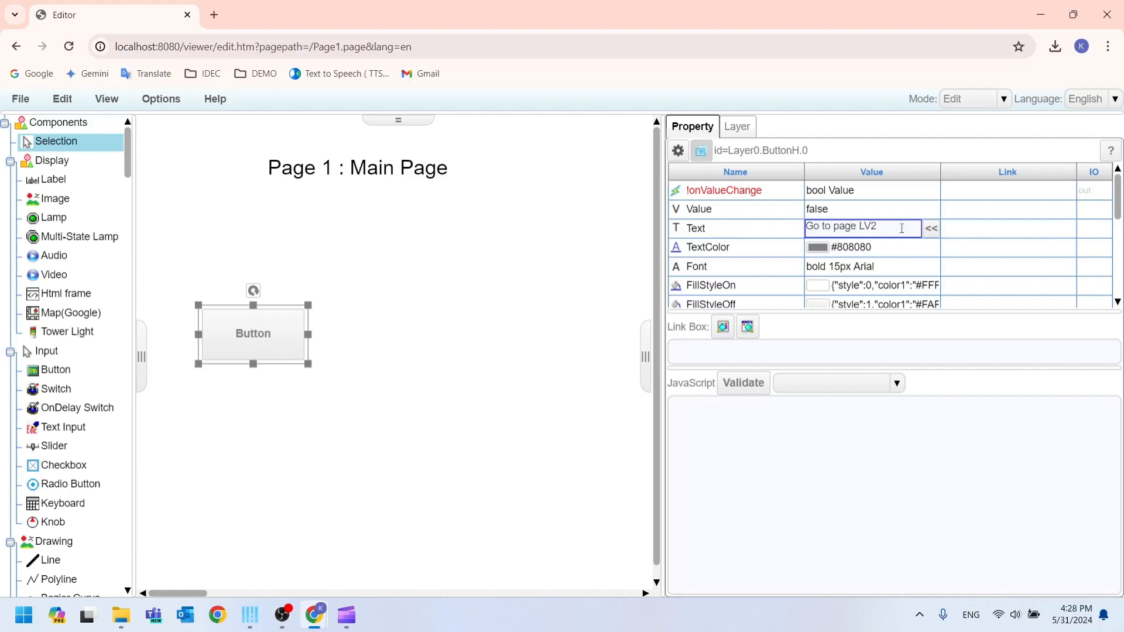
left_click(910, 211)
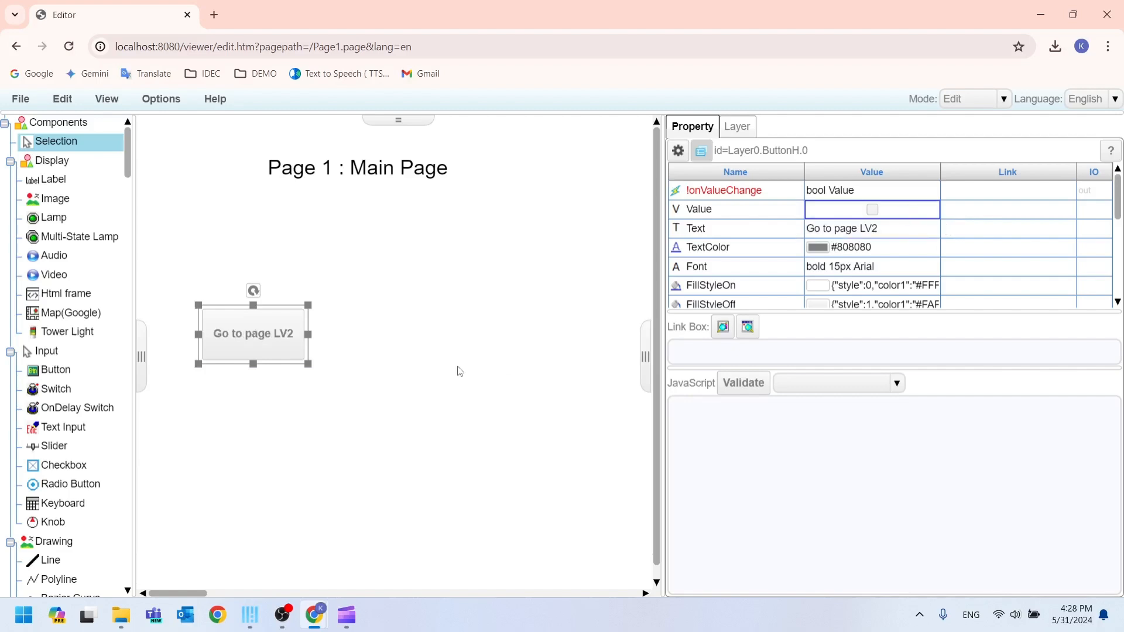
left_click_drag(307, 334, 323, 334)
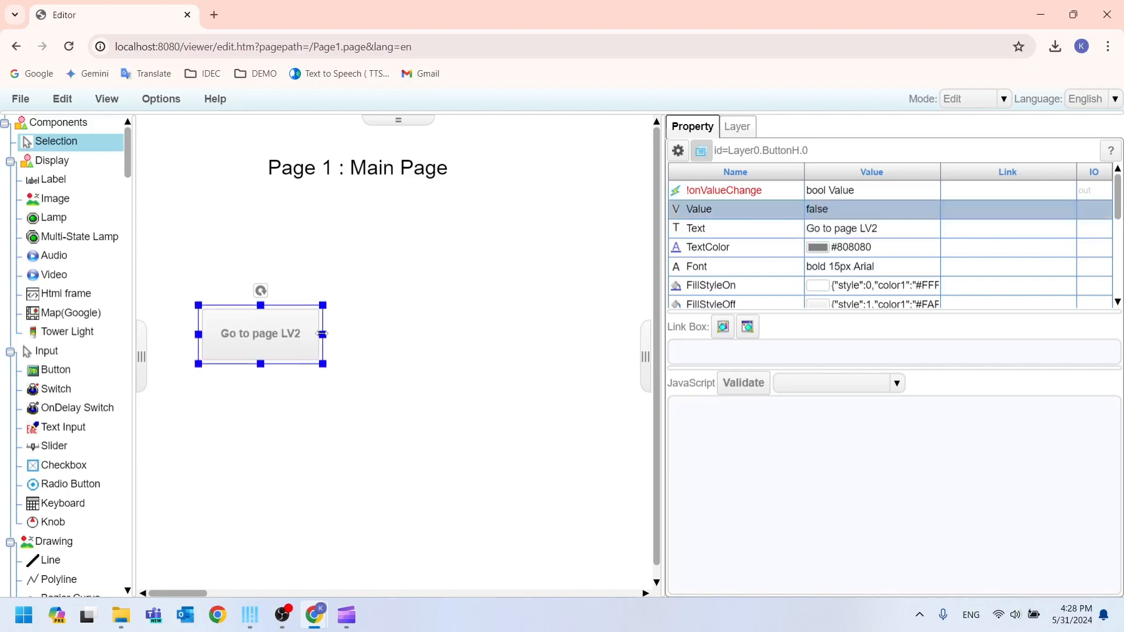
left_click(377, 340)
Set the "Go to page LV2" button's press action to jump to page and layer, opening the URL in a new window
left_click(287, 326)
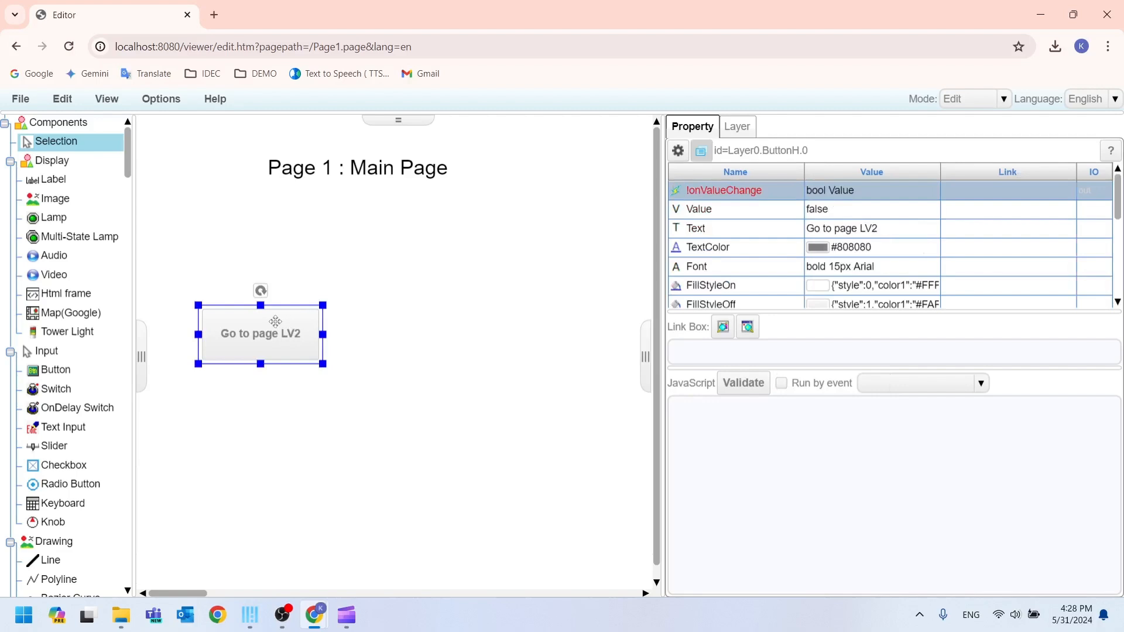
double_click(276, 323)
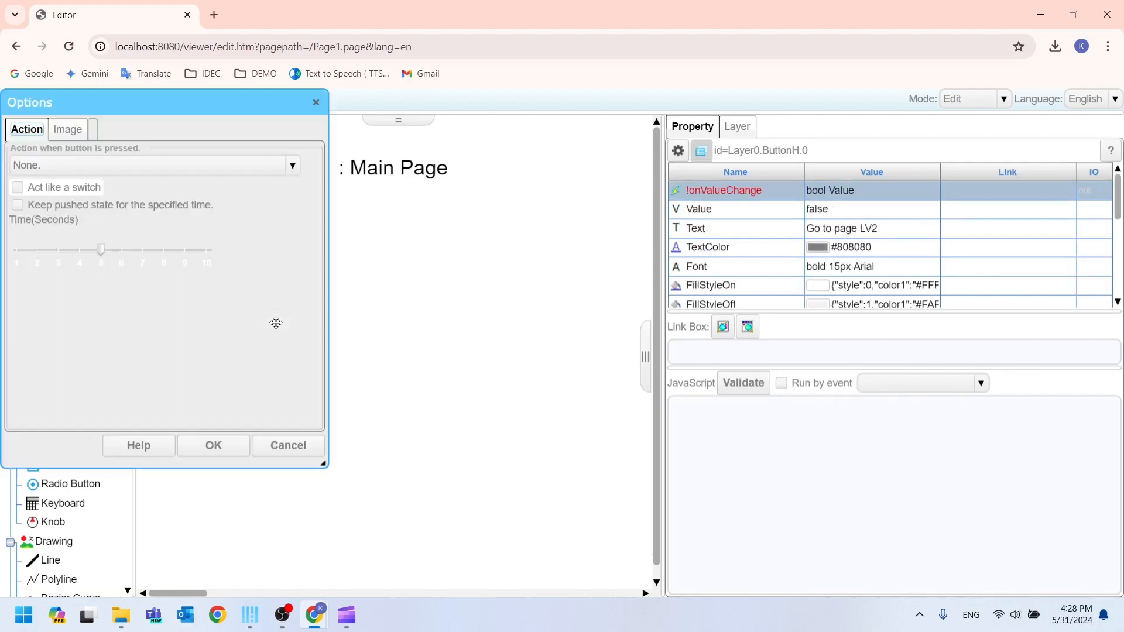
left_click_drag(196, 103, 526, 194)
left_click(410, 257)
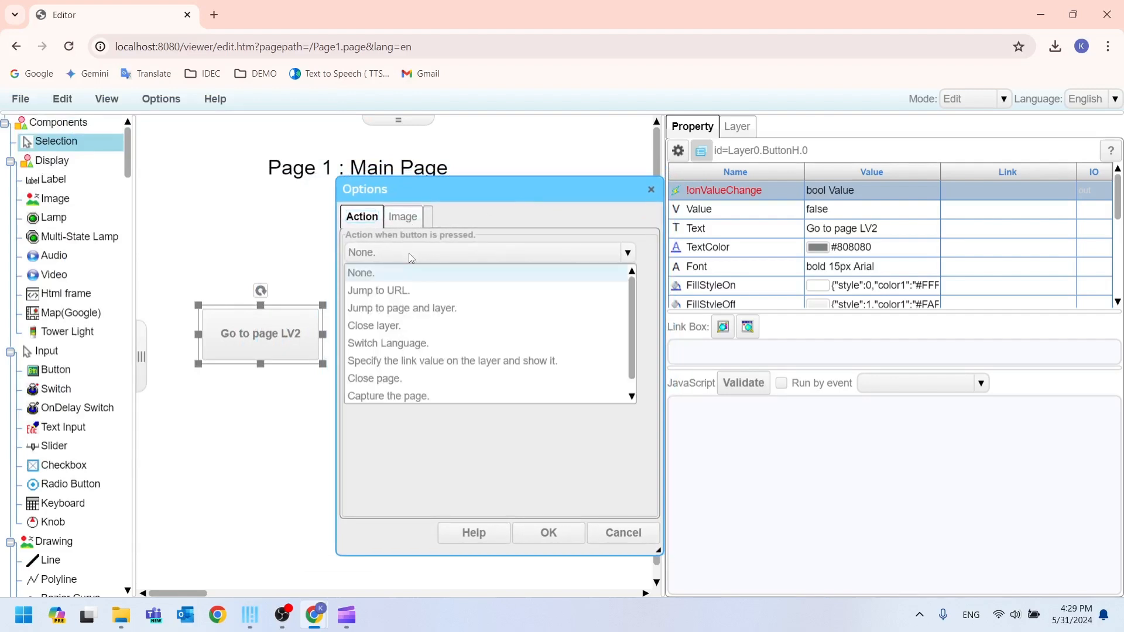
left_click(436, 309)
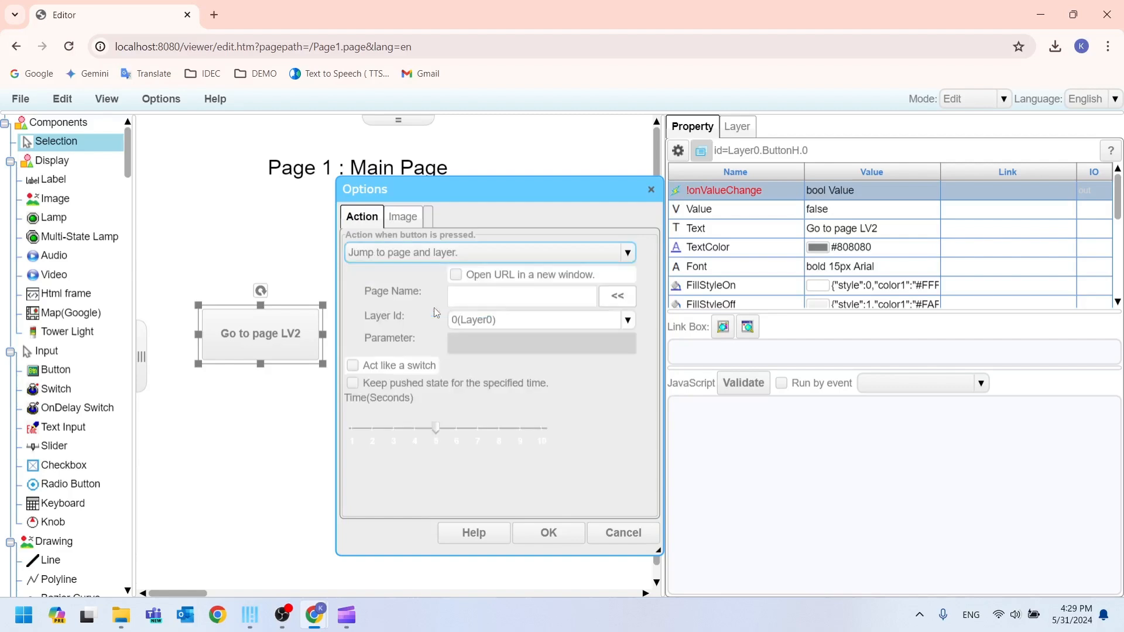
left_click(462, 277)
left_click(524, 298)
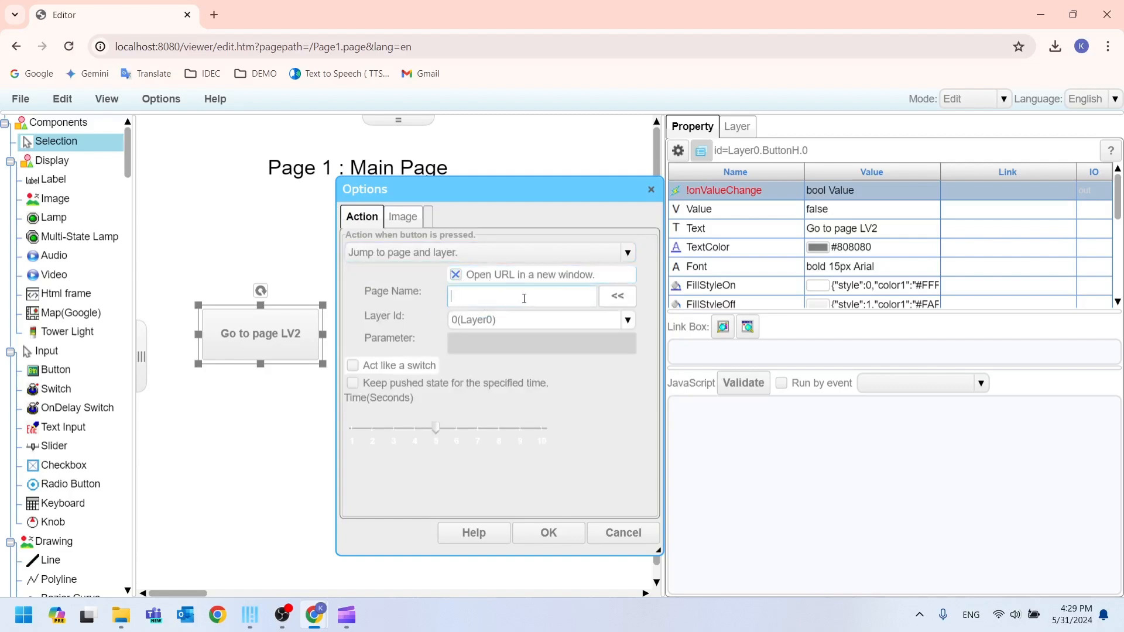
Choose Page2 as the button's target page, keeping layer 0(Layer0) and no parameter, and apply the options
left_click(614, 298)
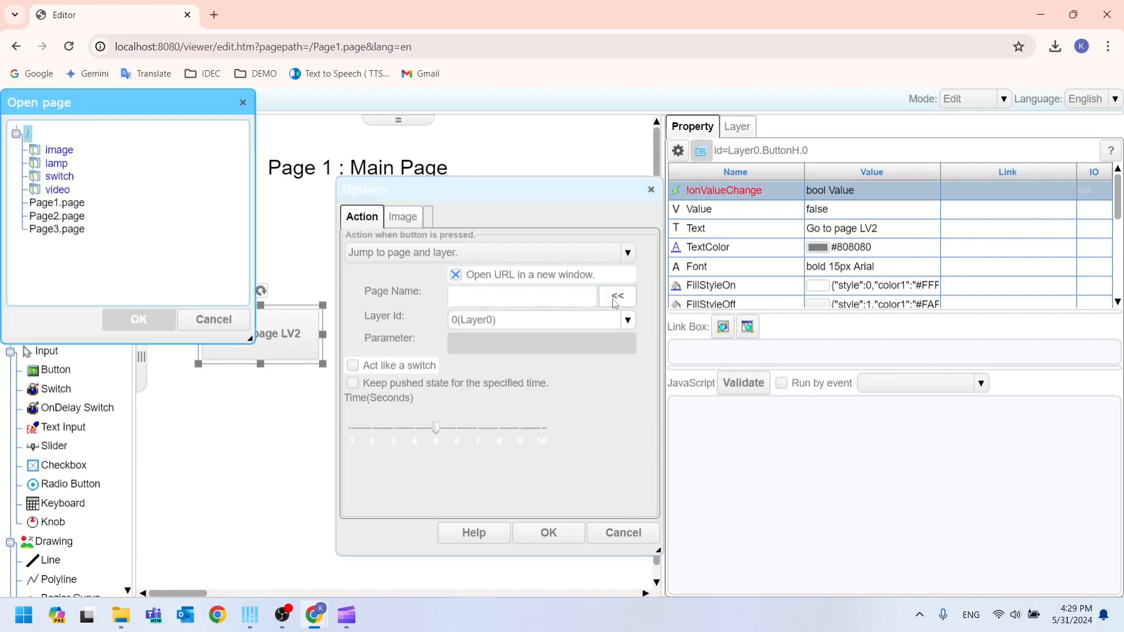
left_click(46, 217)
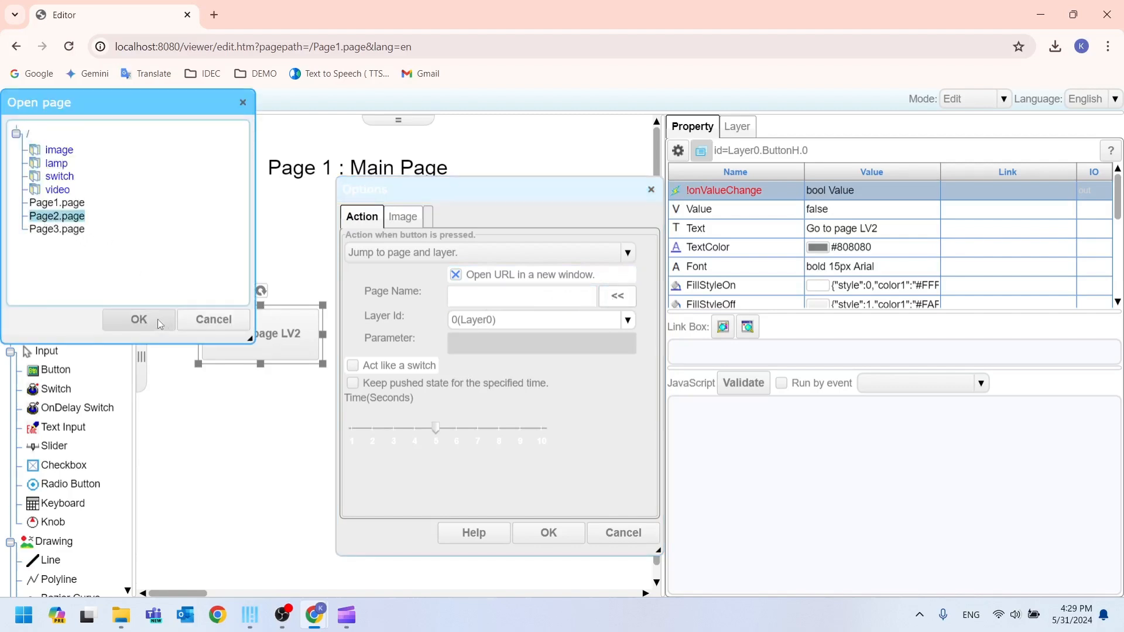
left_click(139, 320)
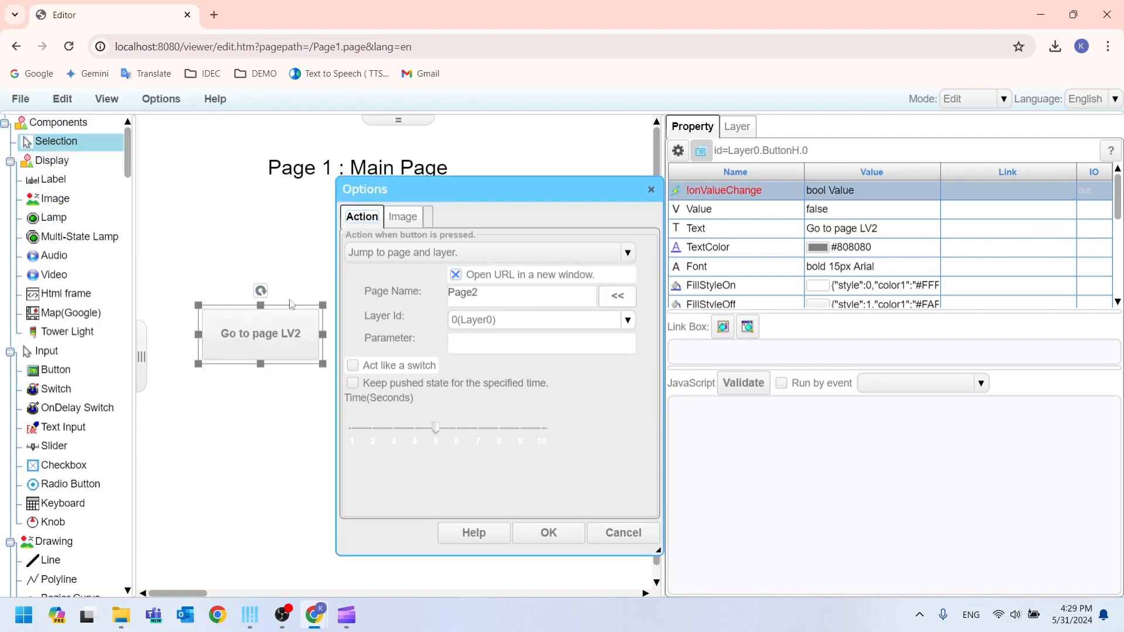
left_click(531, 324)
left_click(531, 323)
left_click(517, 348)
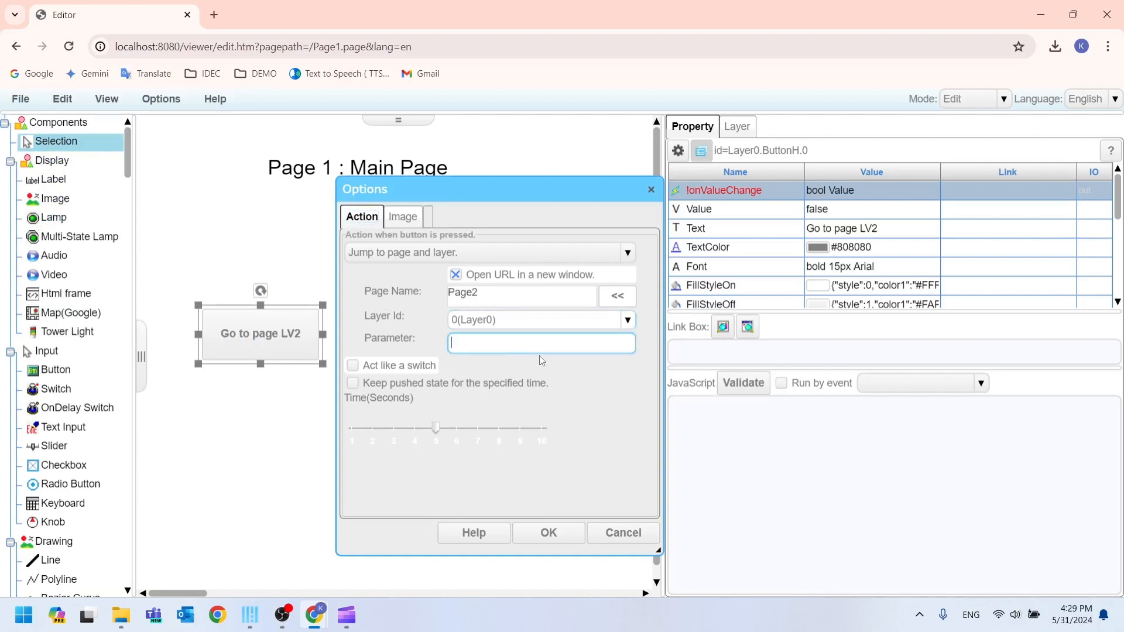
left_click(546, 534)
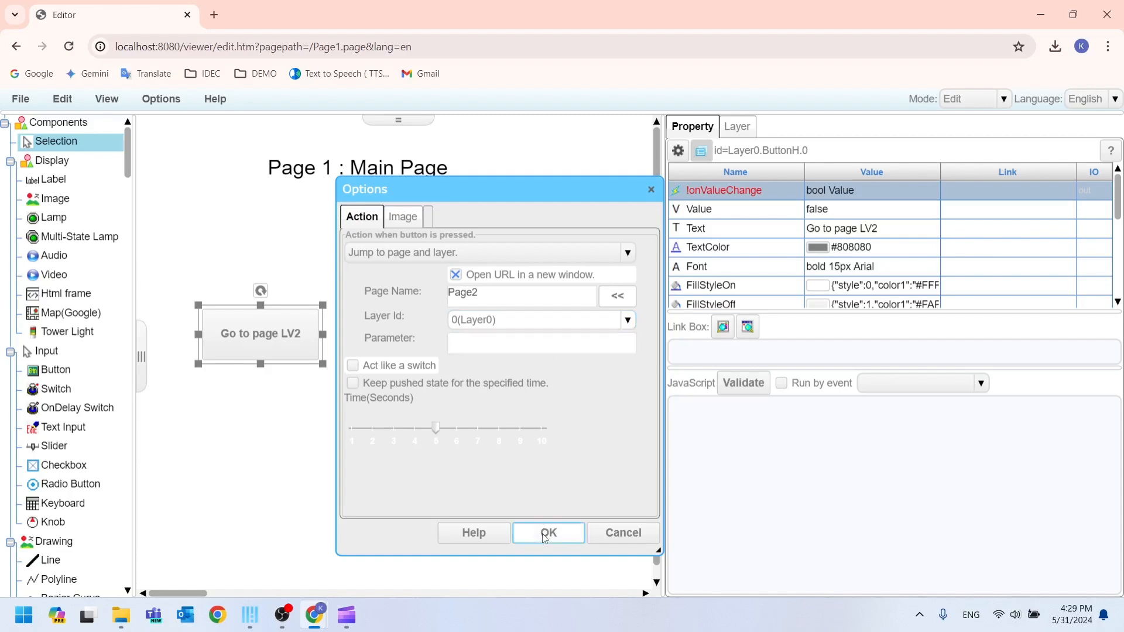
left_click(423, 368)
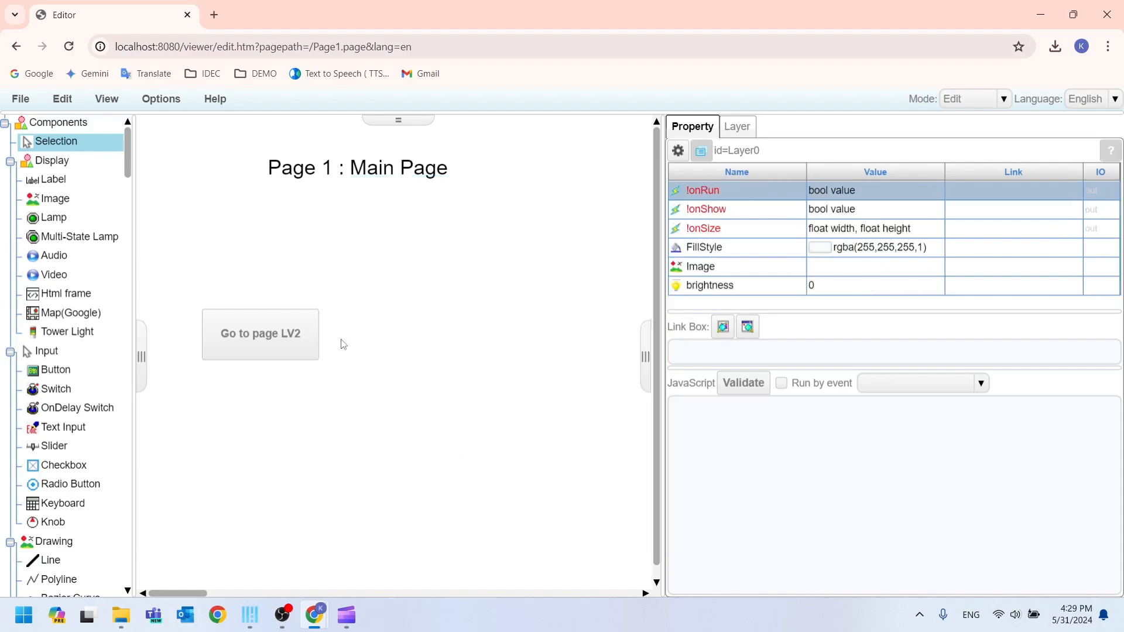
Duplicate the "Go to page LV2" button and place the copy to the right of the original
left_click(269, 336)
left_click(409, 338)
key("ctrl+v")
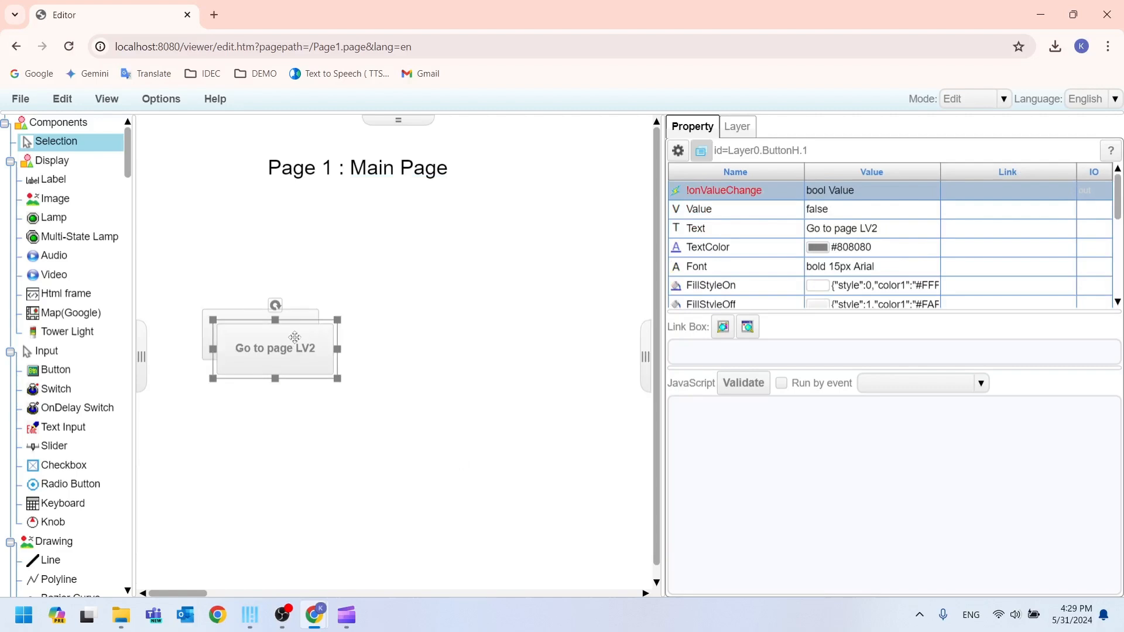
left_click_drag(292, 341, 430, 340)
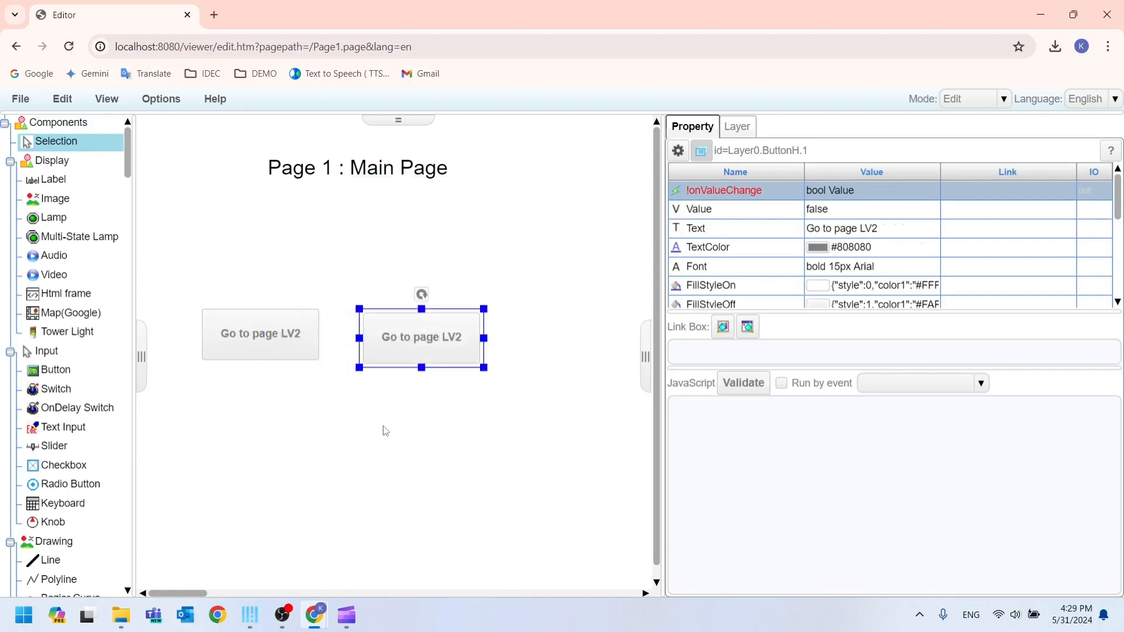
left_click(385, 430)
Change the copied button's text to "Go to page LV3"
left_click(424, 343)
left_click(891, 228)
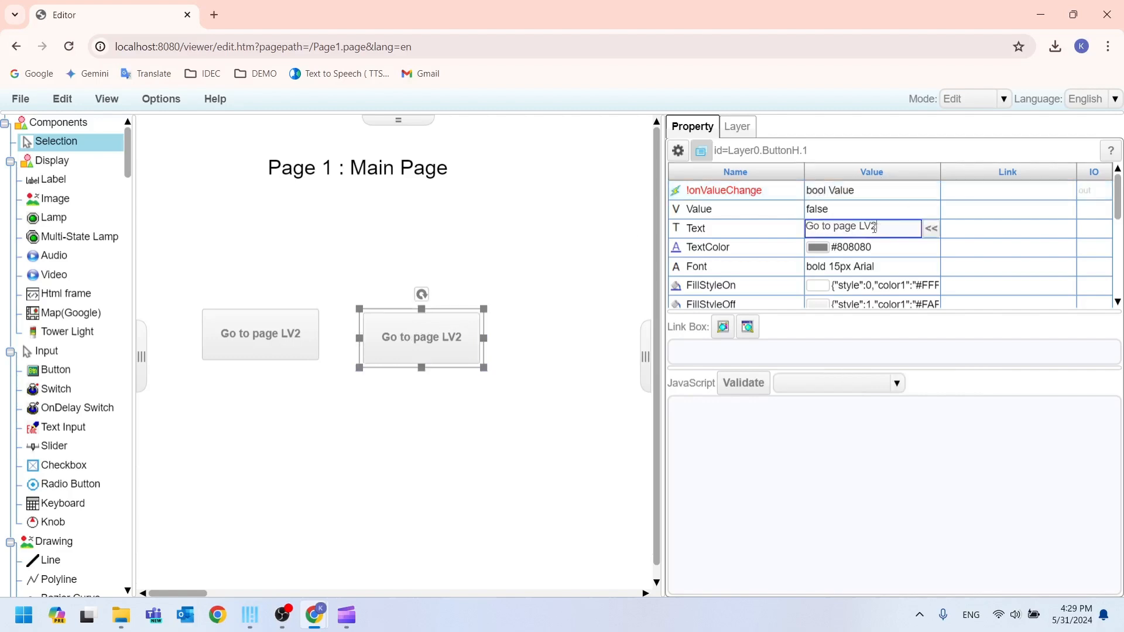
type("3")
left_click(570, 259)
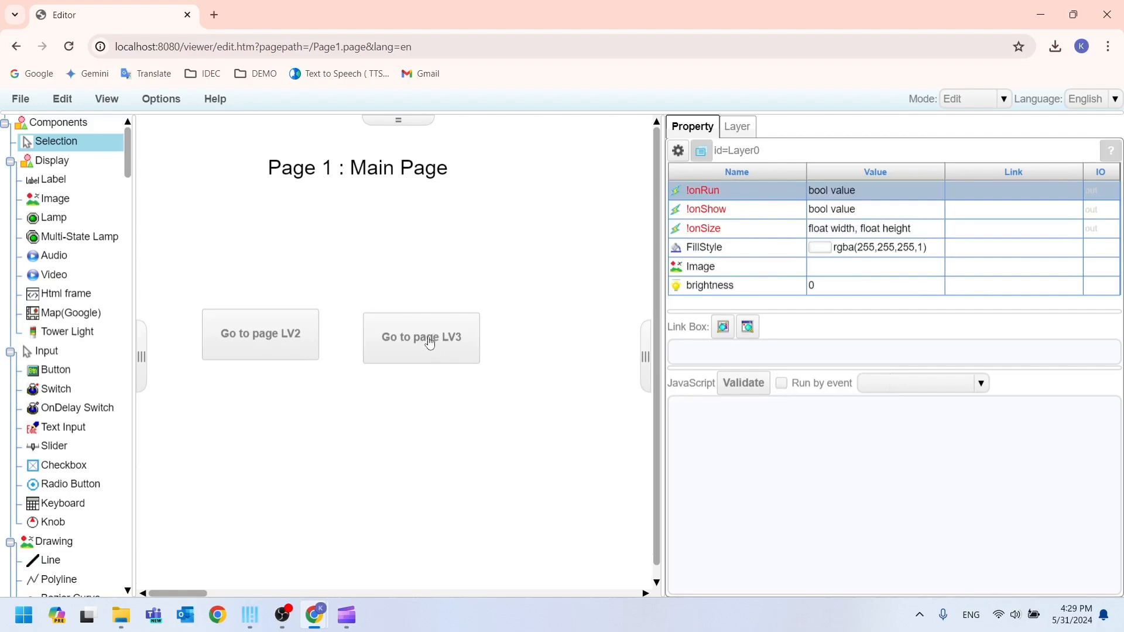
Change the "Go to page LV3" button's jump target to Page3 and apply the options
double_click(422, 339)
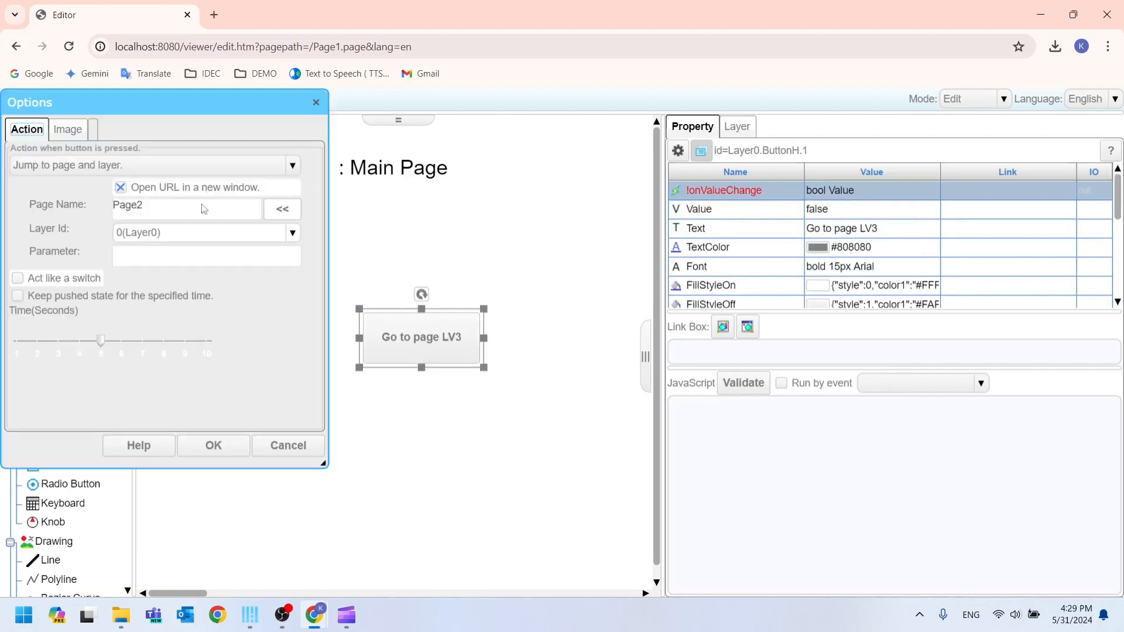
left_click(268, 216)
left_click(69, 233)
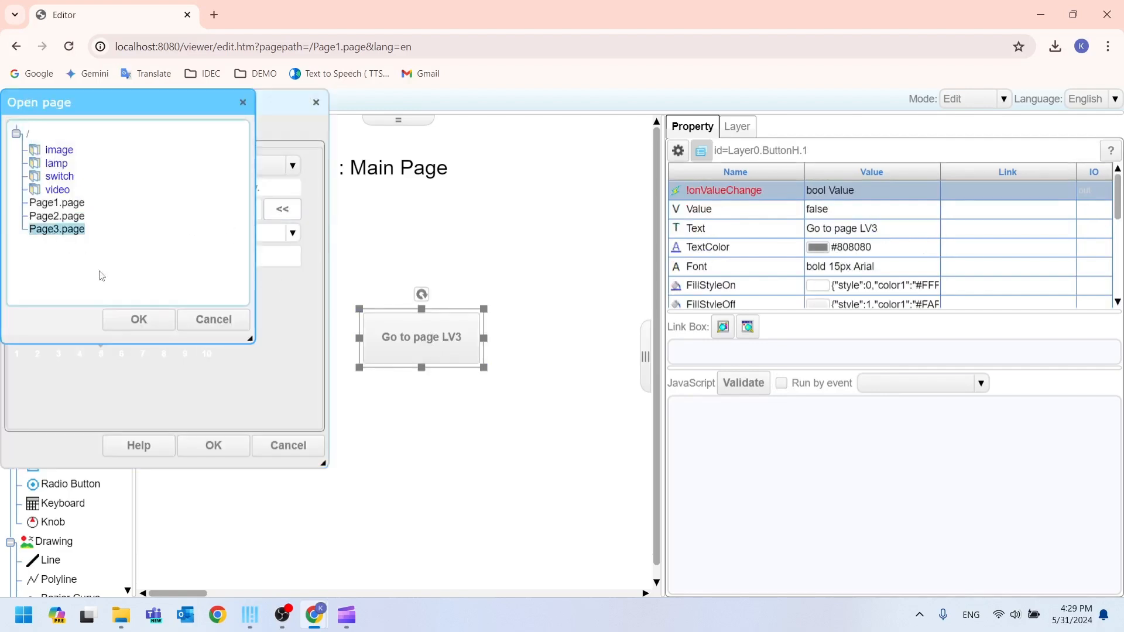
left_click(139, 319)
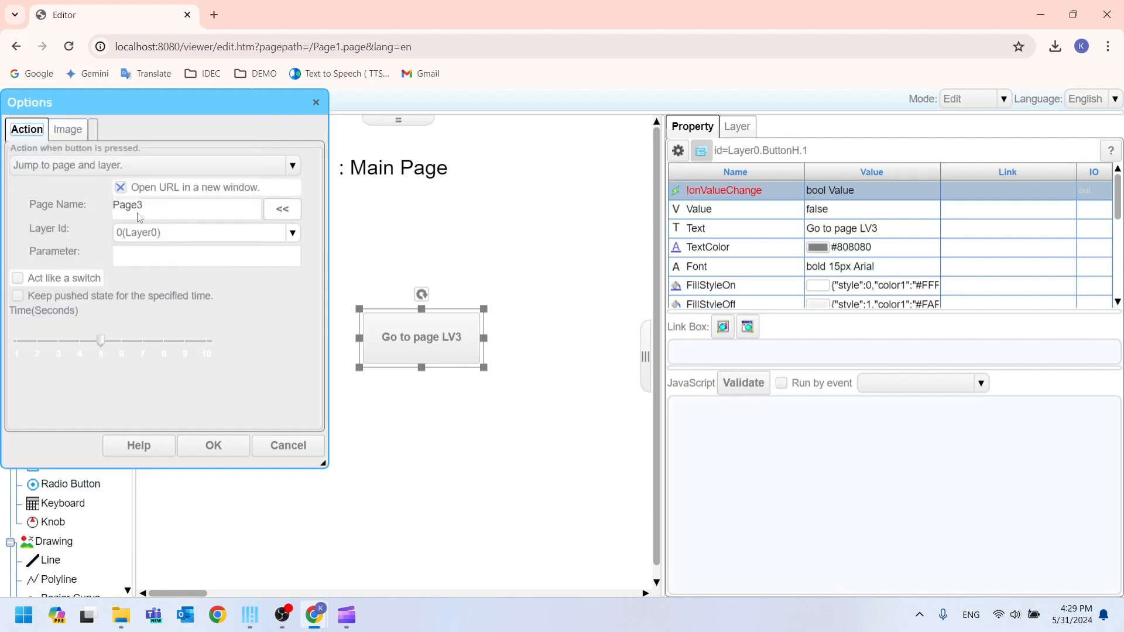
left_click(215, 445)
left_click(451, 435)
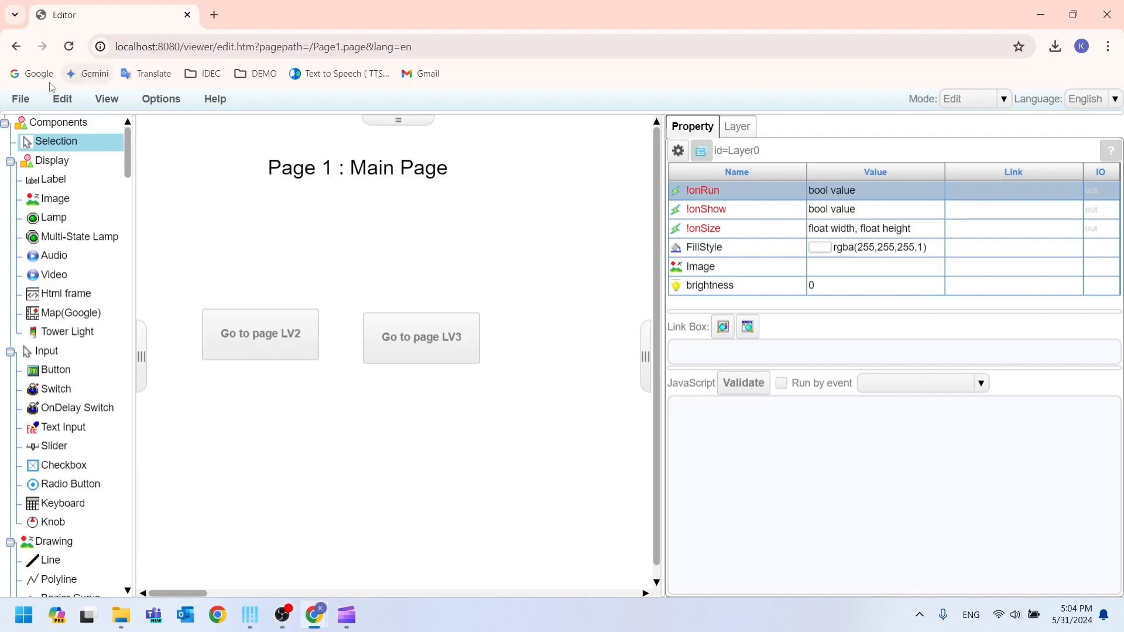
Save the main page over the existing Page1.page file in the root folder
left_click(22, 100)
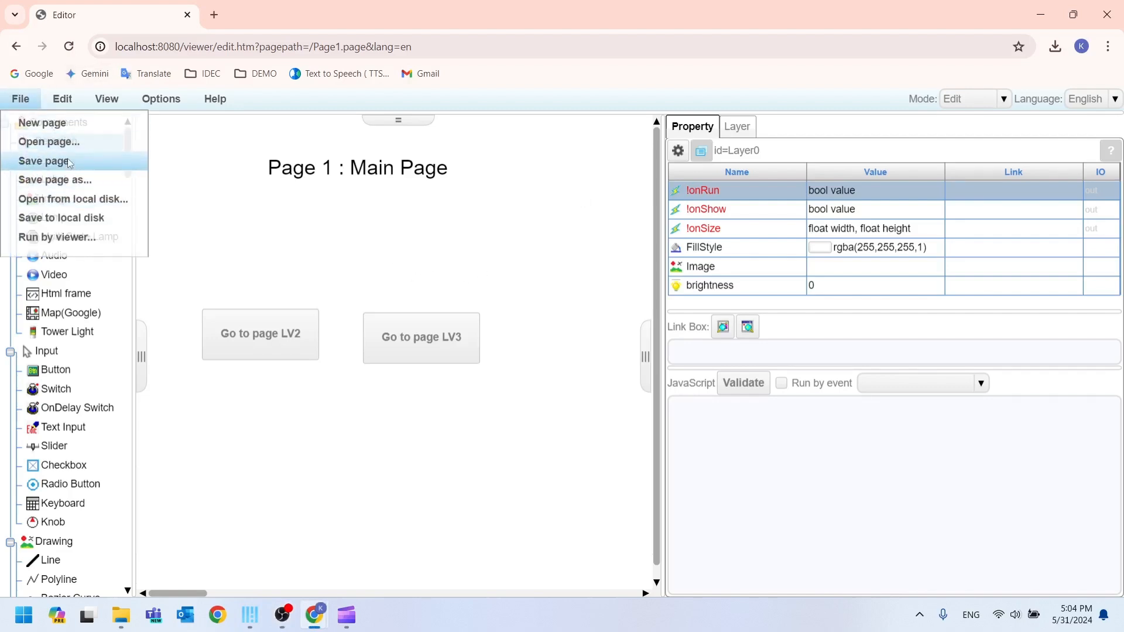
left_click(69, 180)
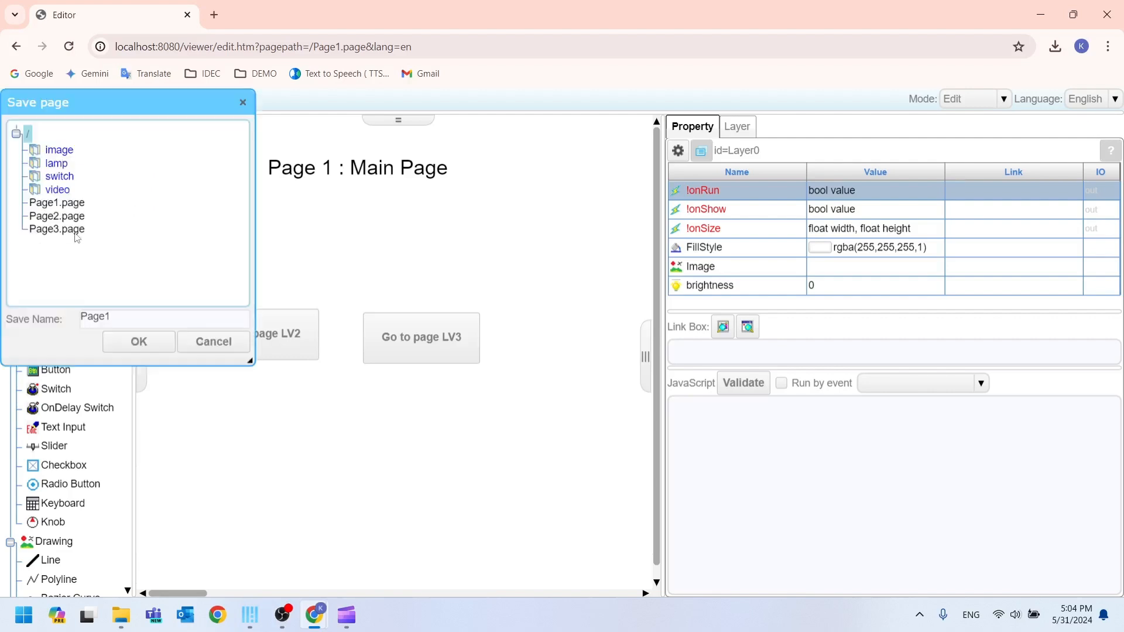
left_click(54, 205)
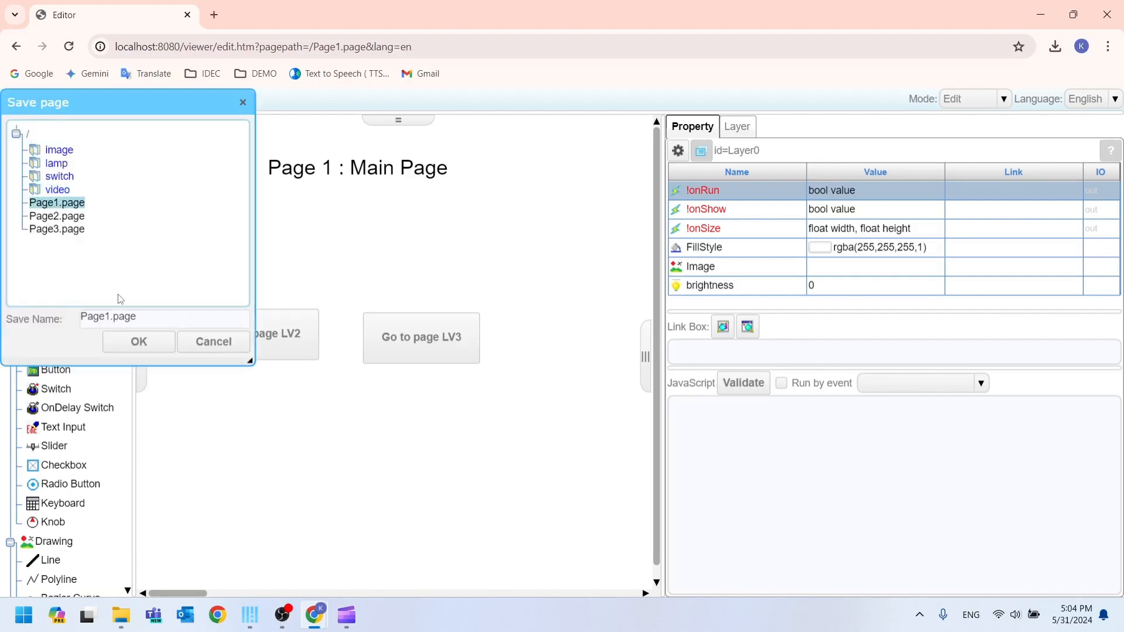
left_click(134, 345)
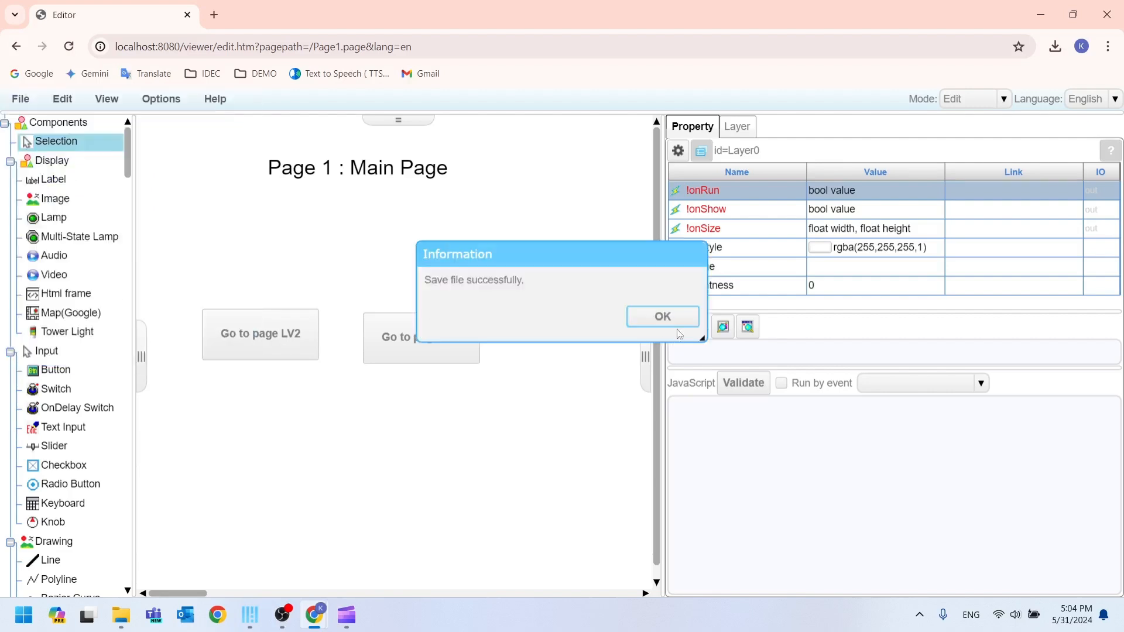
left_click(662, 317)
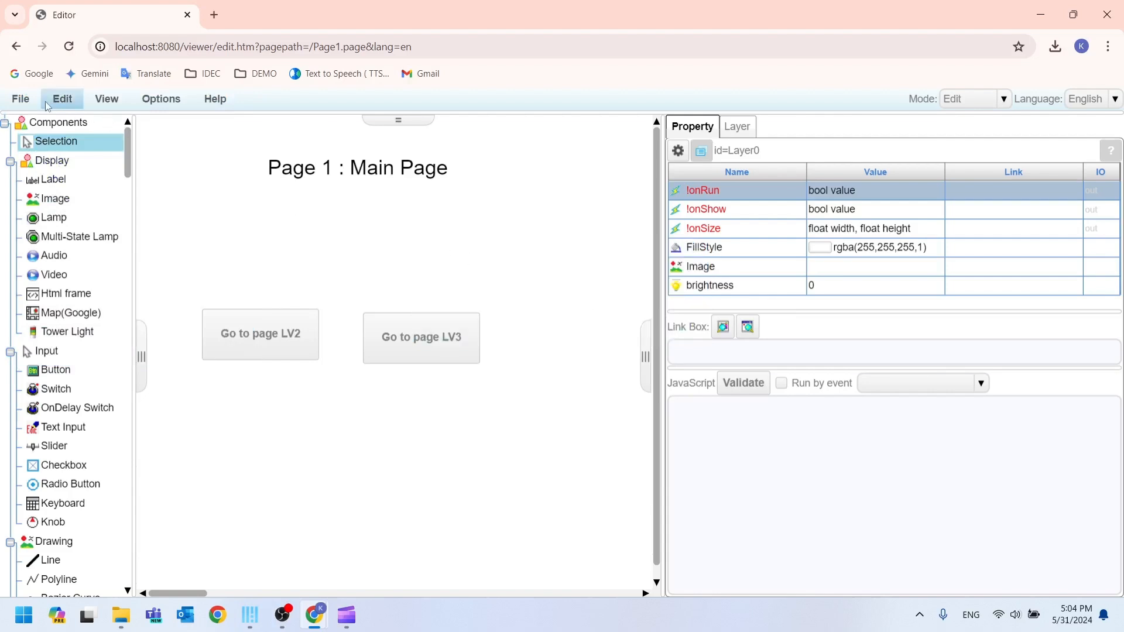
Open the saved Page2.page for editing
left_click(20, 99)
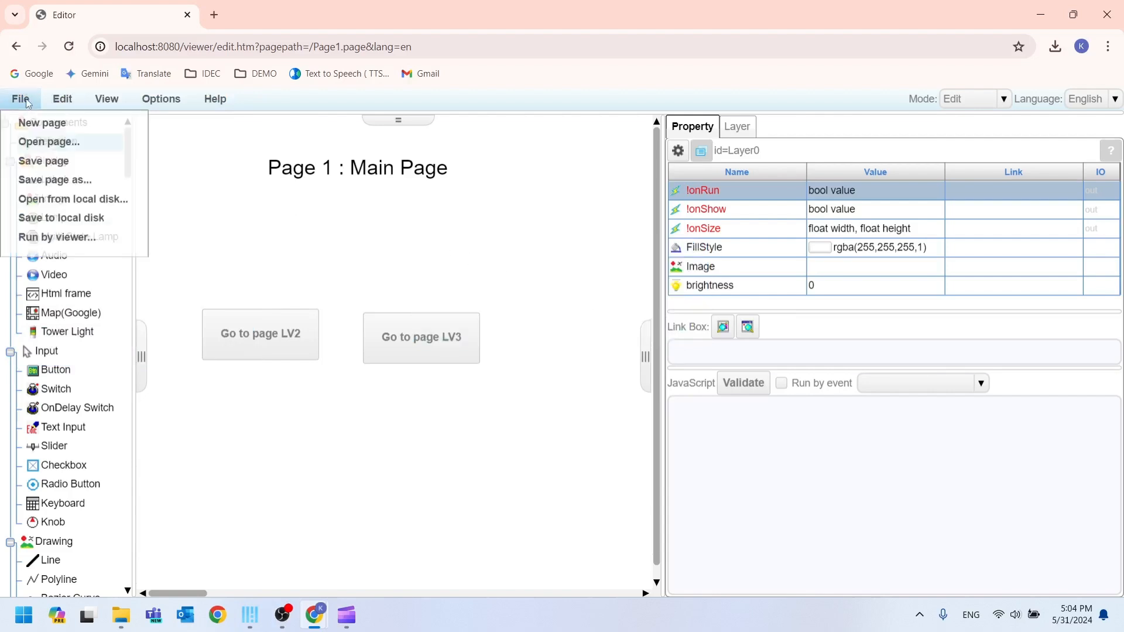
left_click(51, 144)
left_click(64, 219)
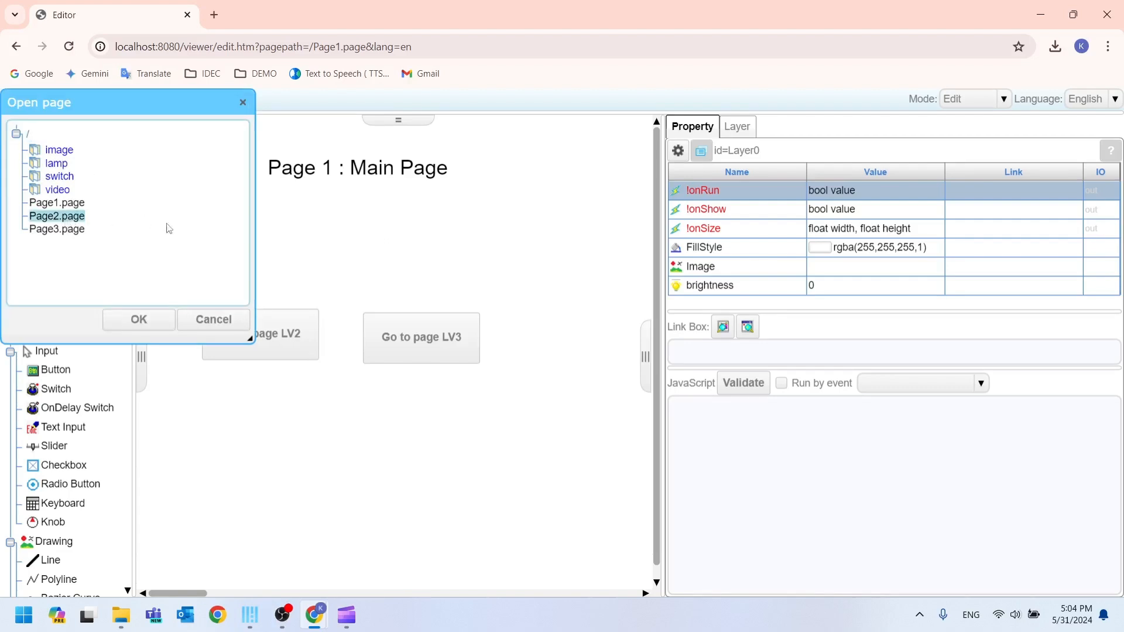
left_click(140, 320)
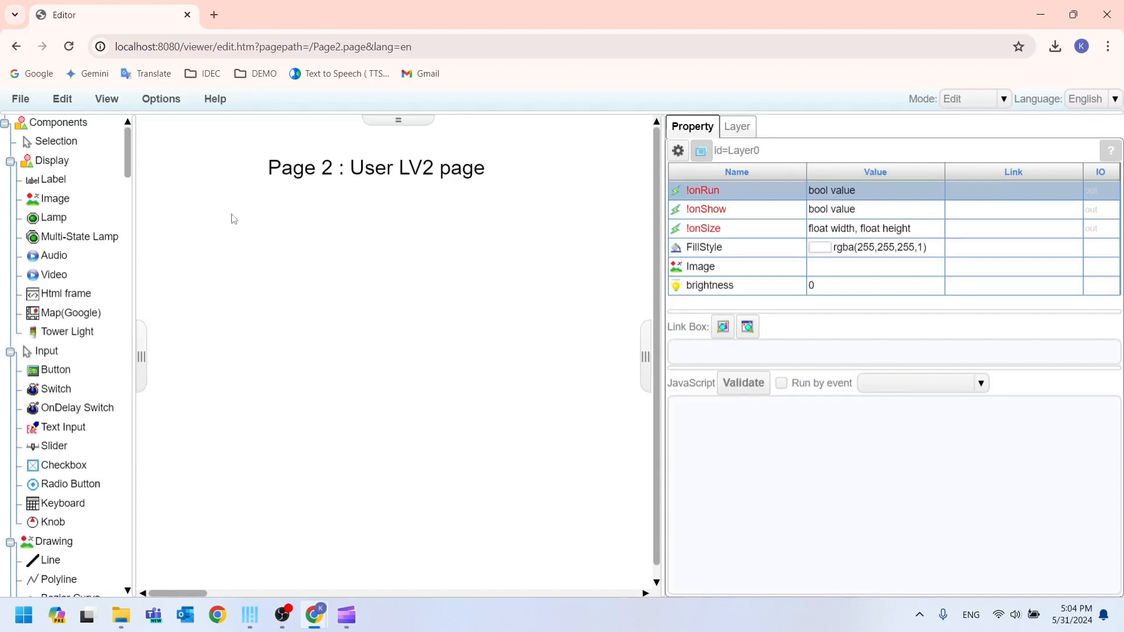
Draw a button on Page 2 below the page title
left_click(65, 370)
left_click_drag(204, 287, 294, 342)
left_click(267, 321)
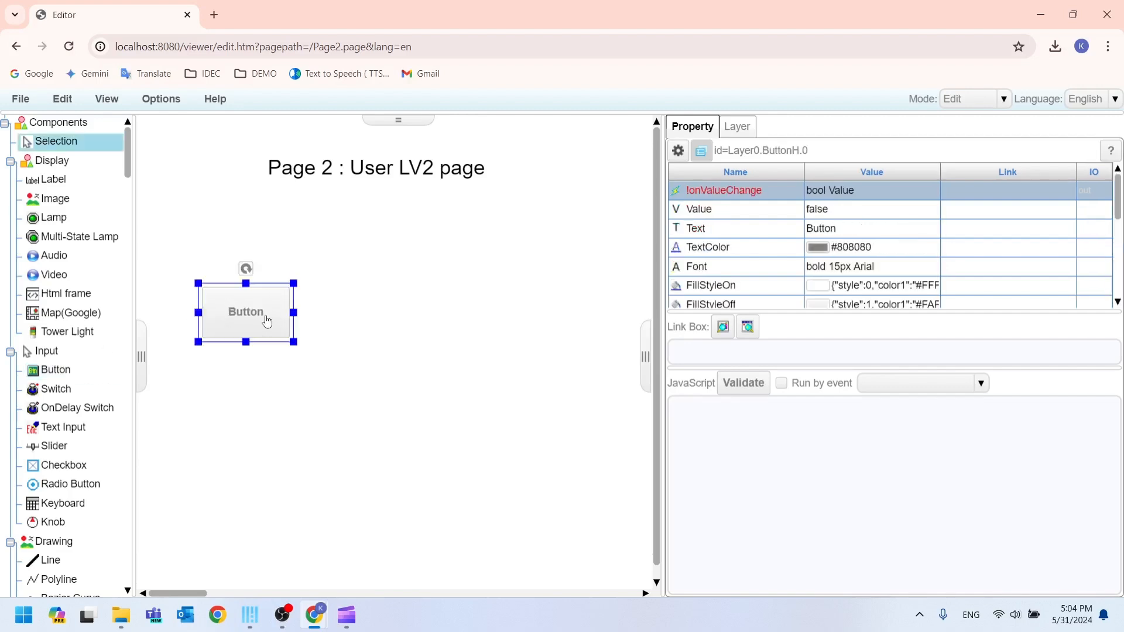
Set the new button's text to "Close"
left_click(844, 230)
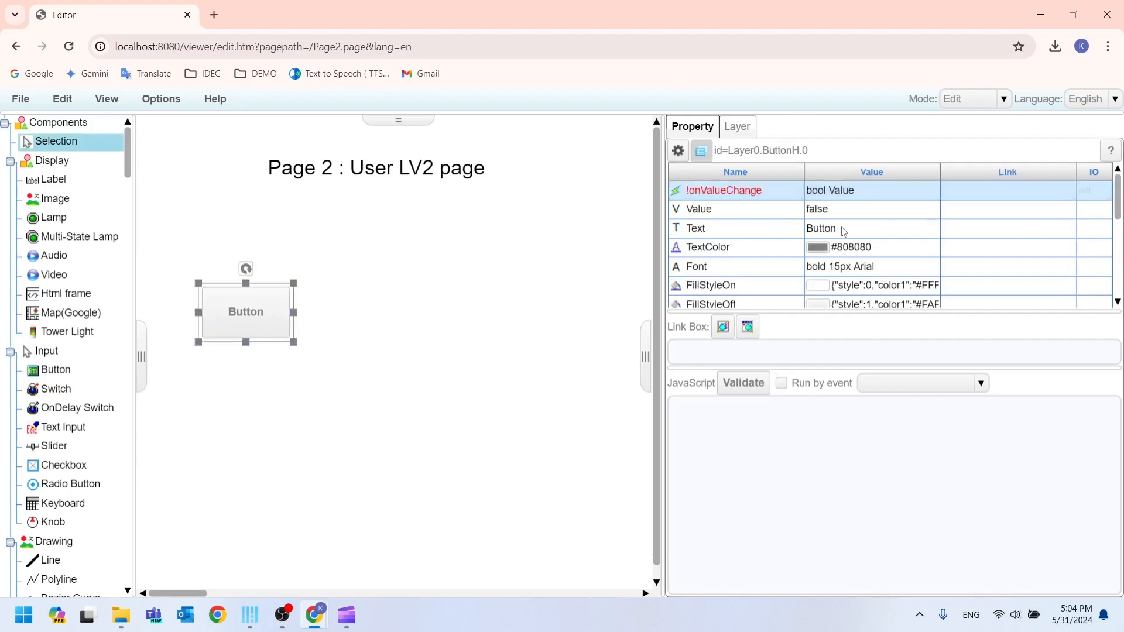
left_click(844, 231)
key("ctrl+a")
type("C")
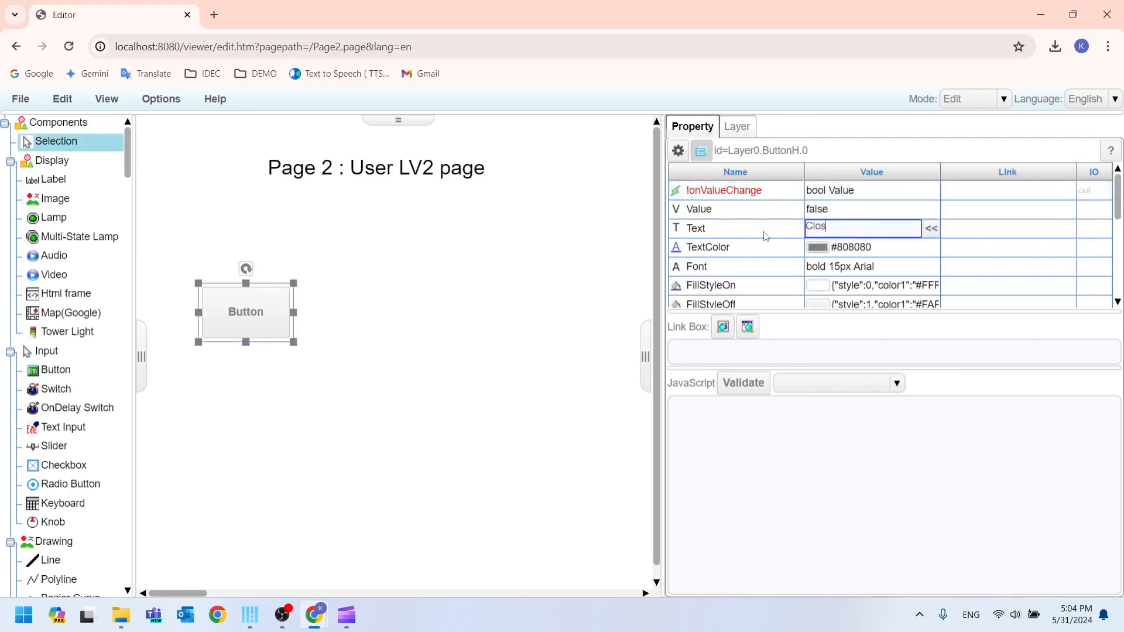
left_click(581, 268)
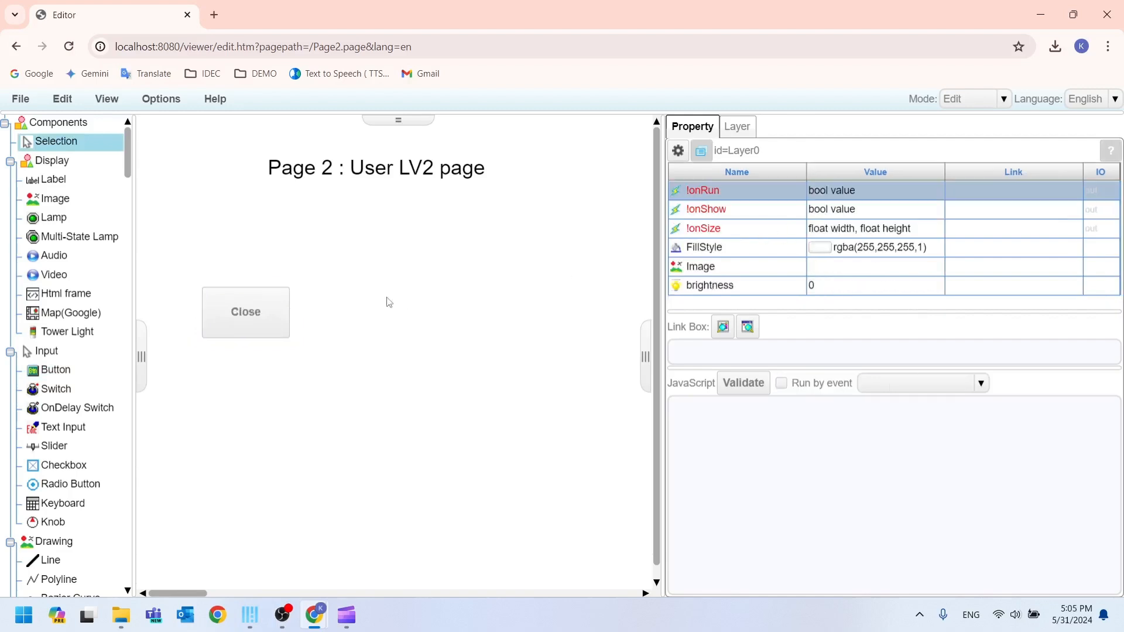
Set the Close button's pressed action to "Close page." and apply the options
left_click(268, 308)
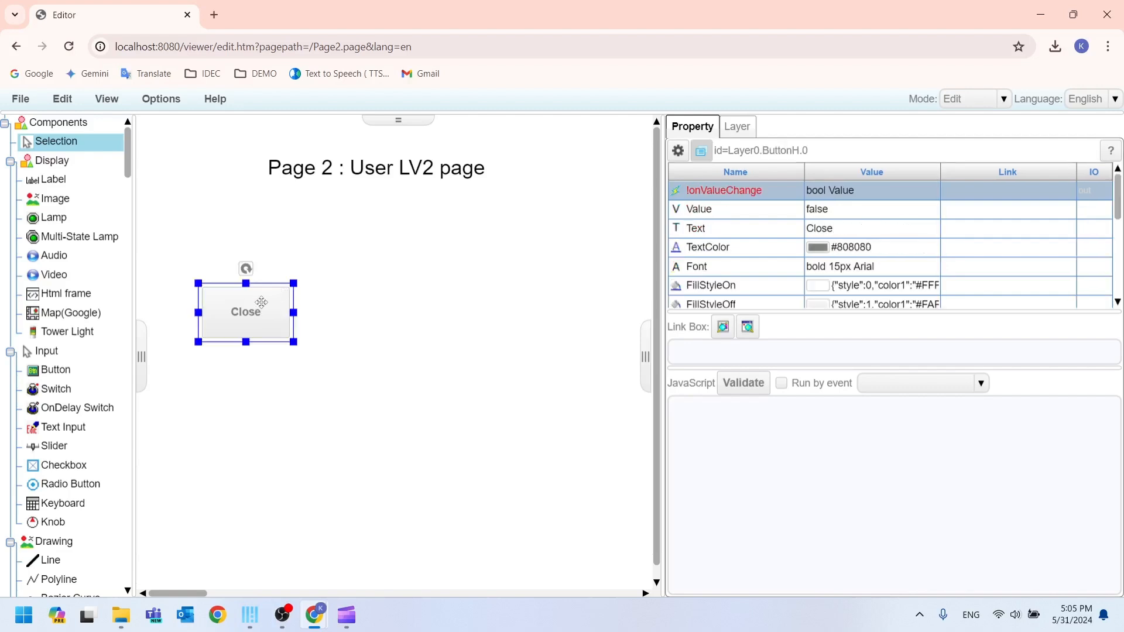
double_click(261, 301)
left_click_drag(188, 110, 466, 188)
left_click(426, 240)
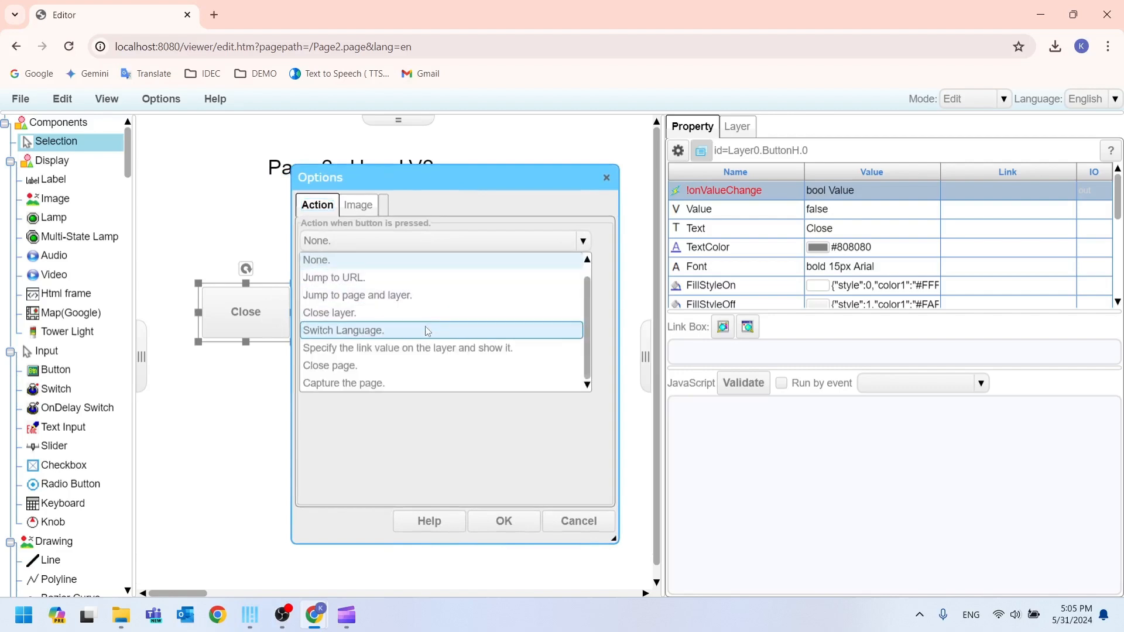
left_click(402, 364)
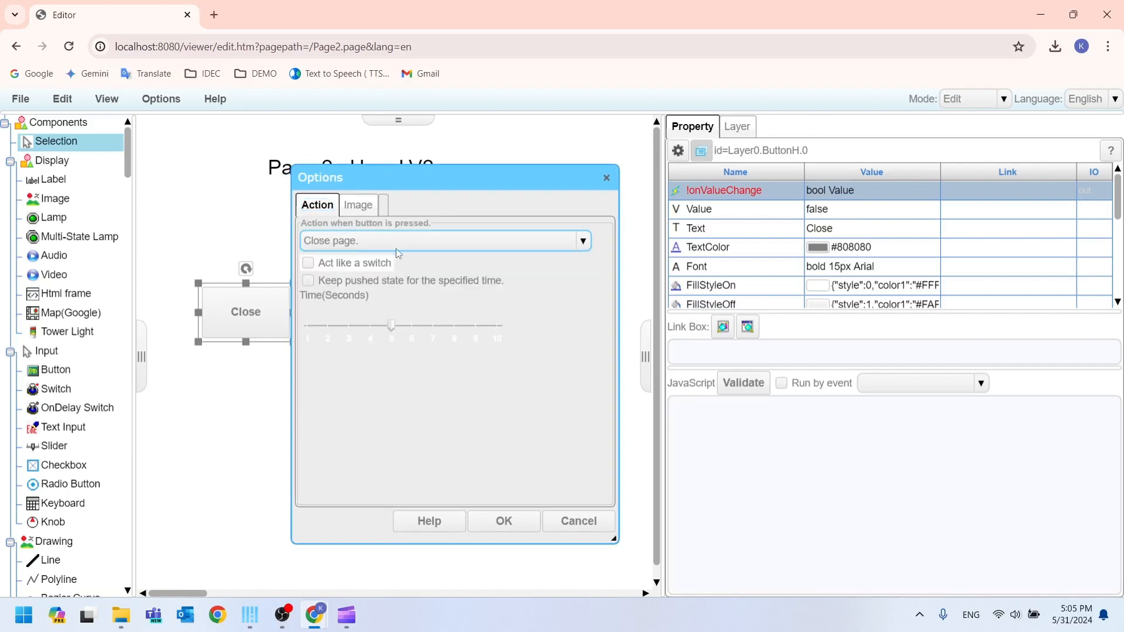
left_click(504, 522)
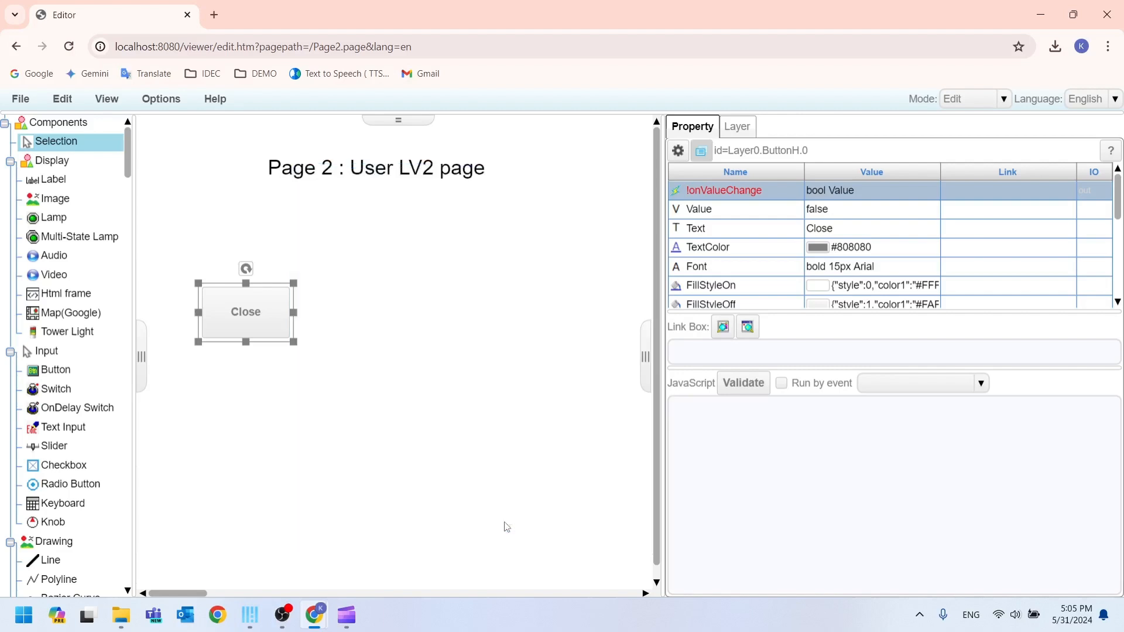
left_click(378, 357)
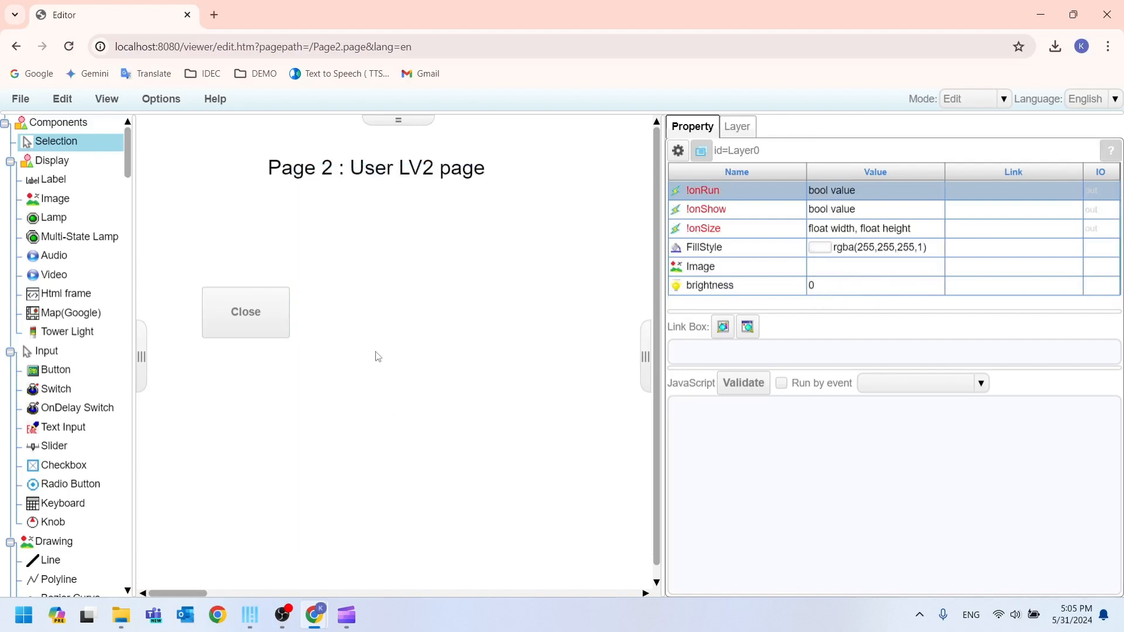
Copy the Close button and save the page over the existing Page2.page file in the root folder
left_click(253, 307)
left_click(345, 310)
left_click(20, 99)
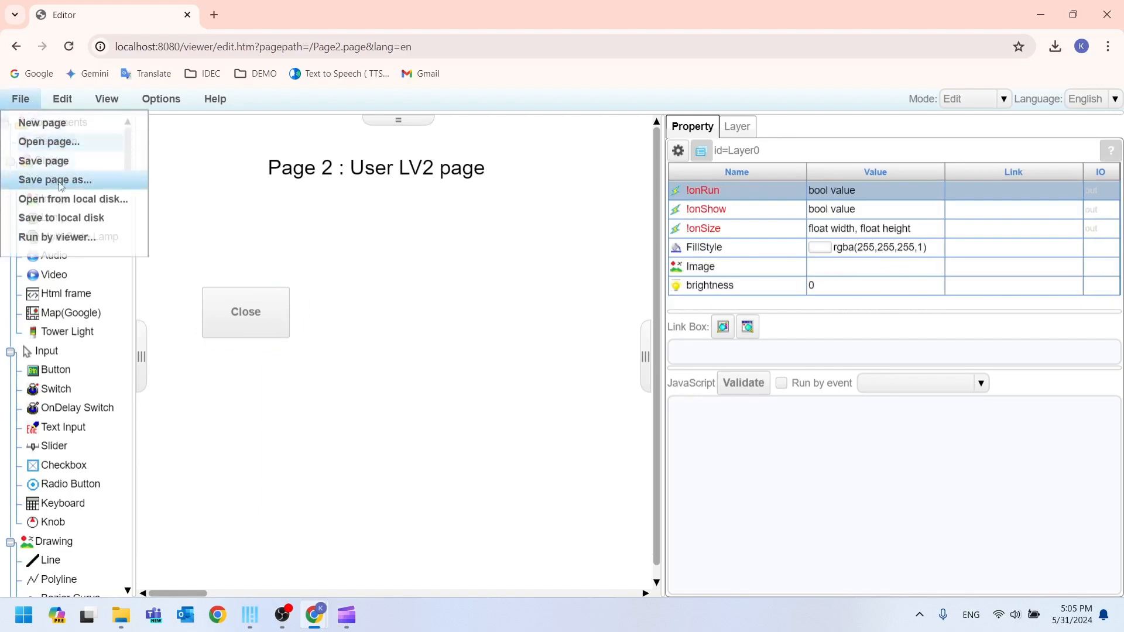
left_click(72, 180)
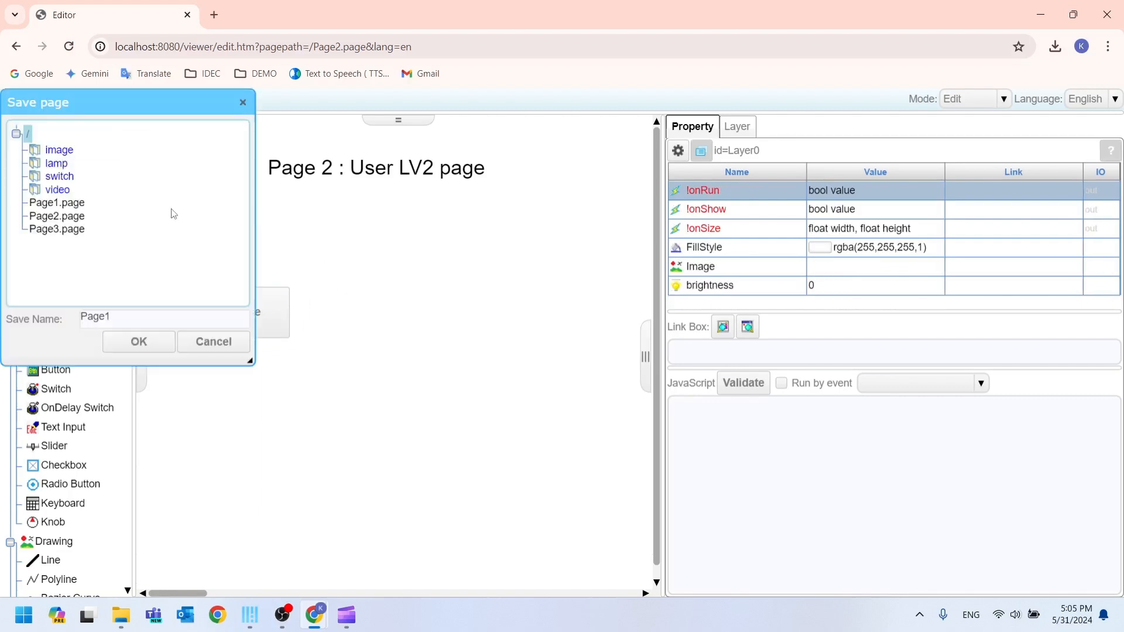
left_click(57, 216)
left_click(138, 342)
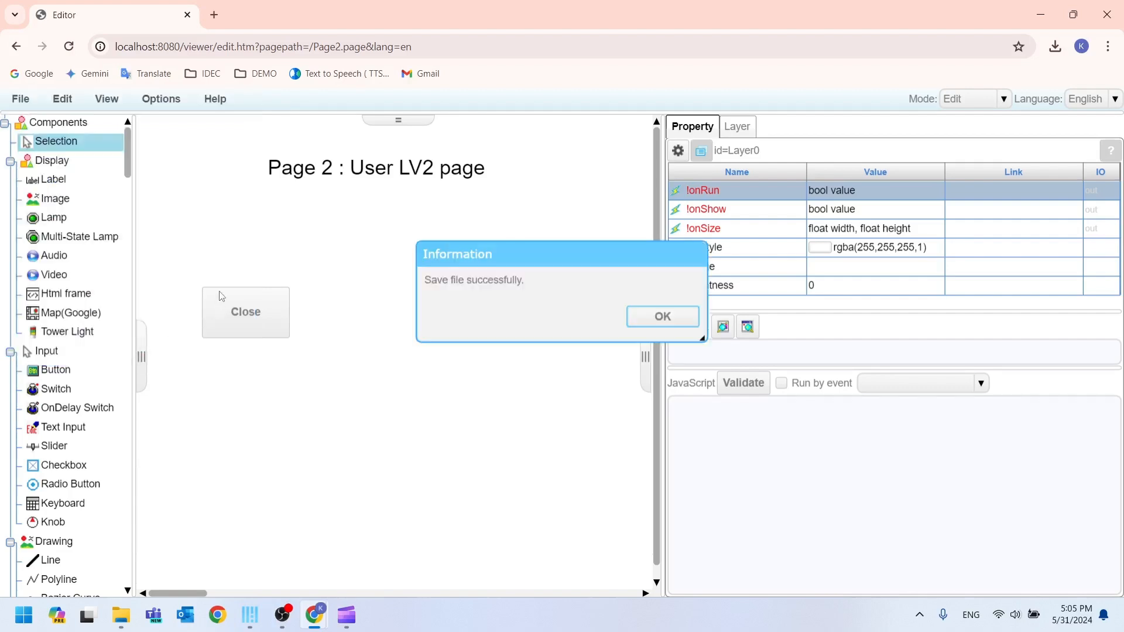
left_click(638, 323)
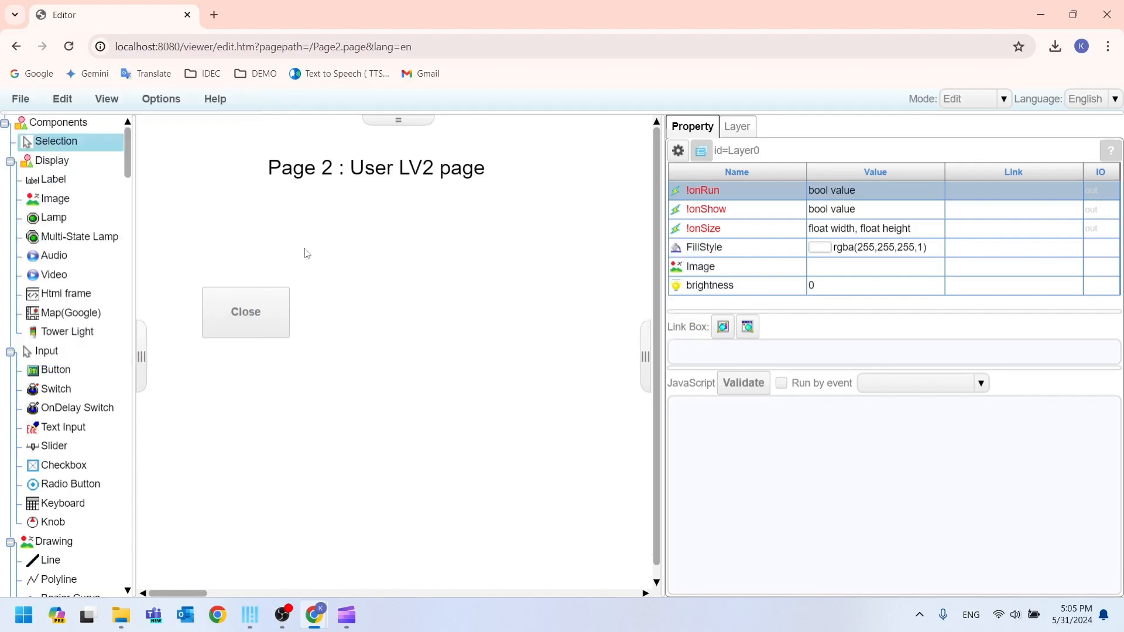
Open the saved Page3.page for editing
left_click(26, 103)
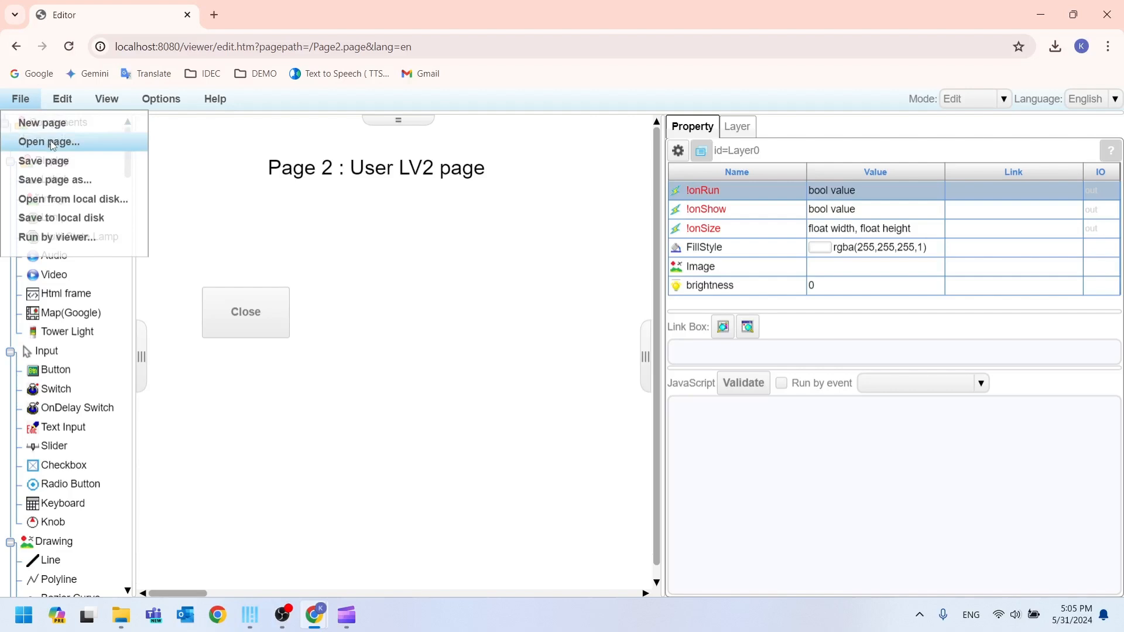
left_click(52, 142)
left_click(61, 232)
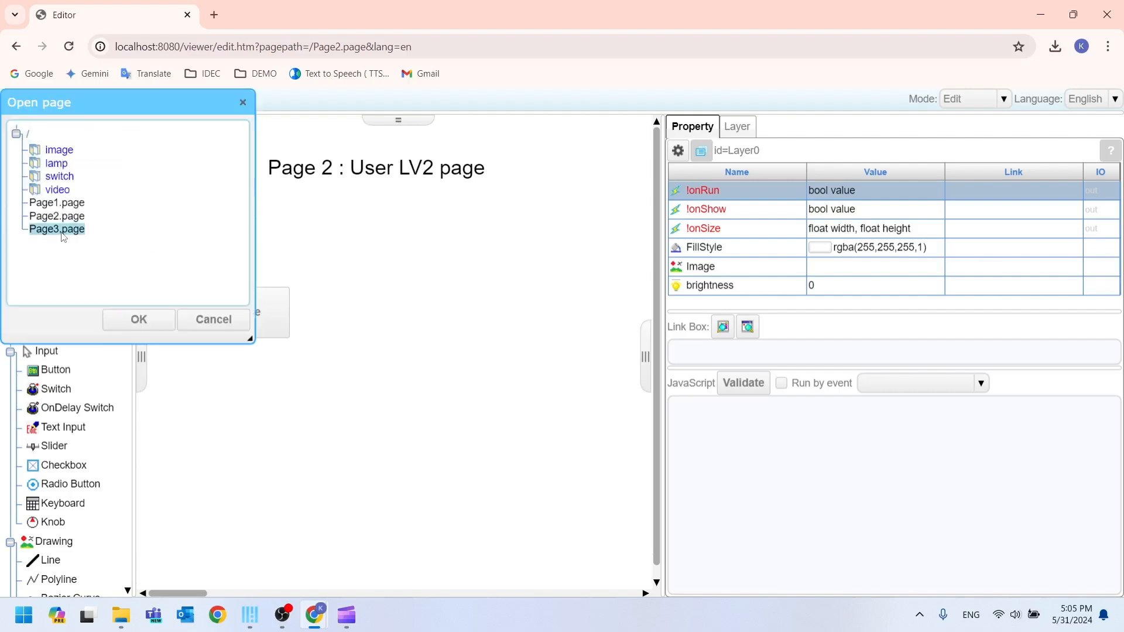
left_click(156, 319)
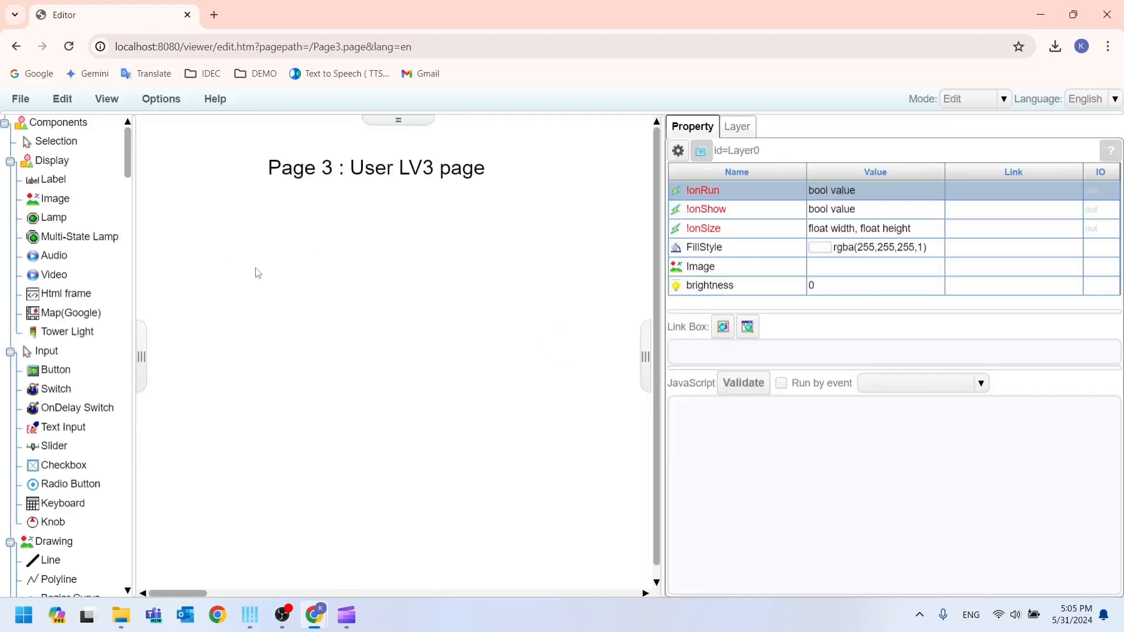
Paste the copied Close button onto Page 3 below the page title
key("ctrl+v")
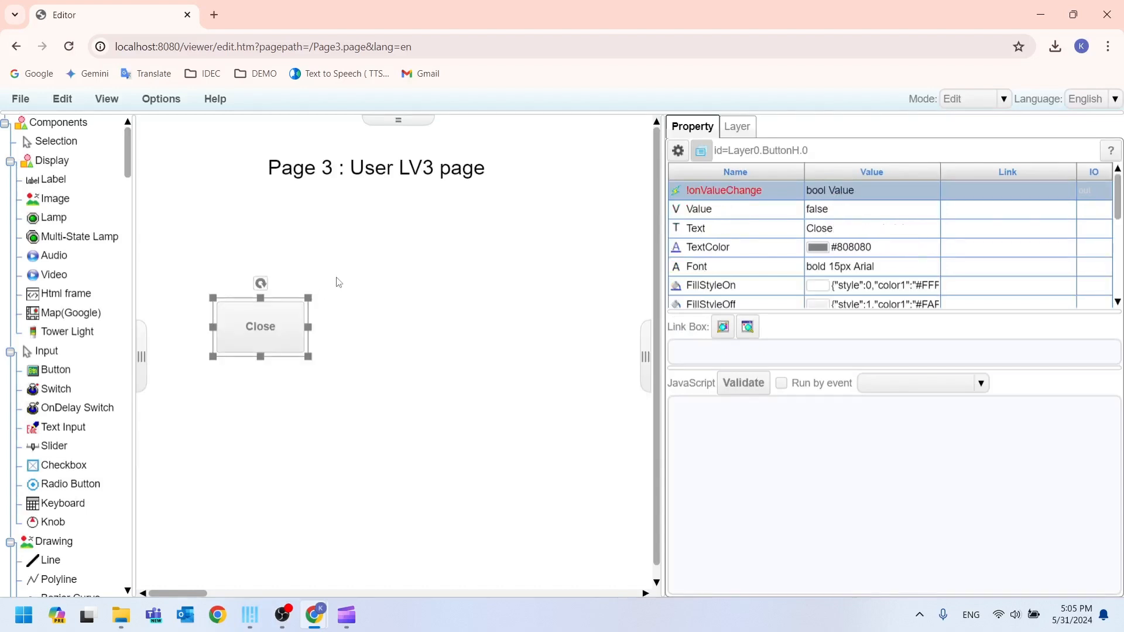
left_click(339, 282)
left_click(270, 330)
left_click(280, 288)
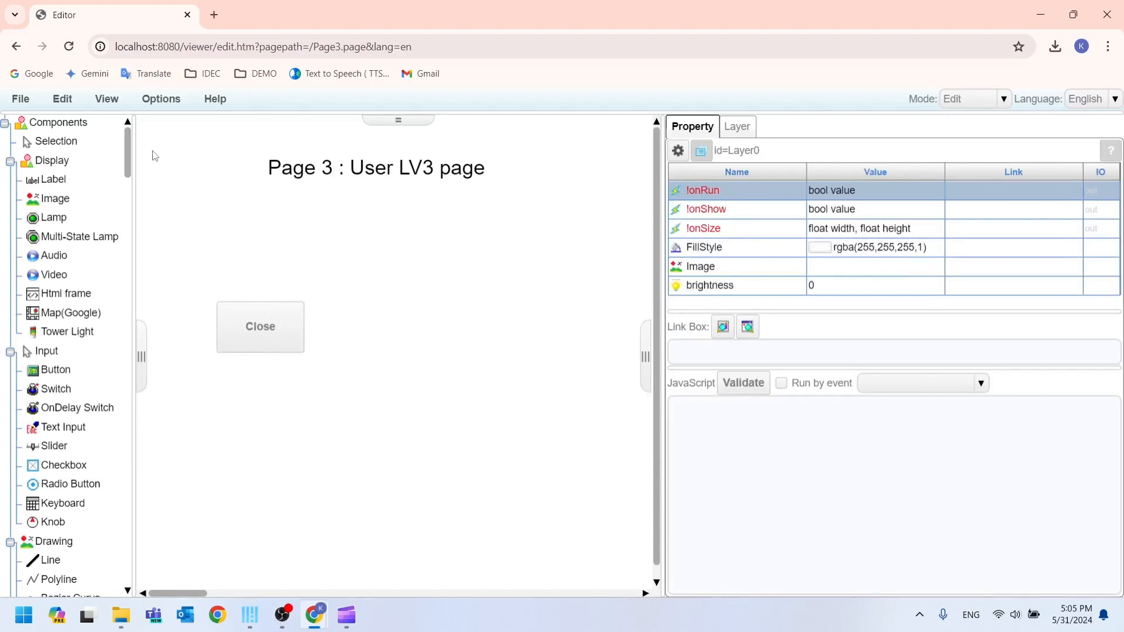
Save the page with the pasted Close button over the existing Page3.page file in the root folder
left_click(26, 99)
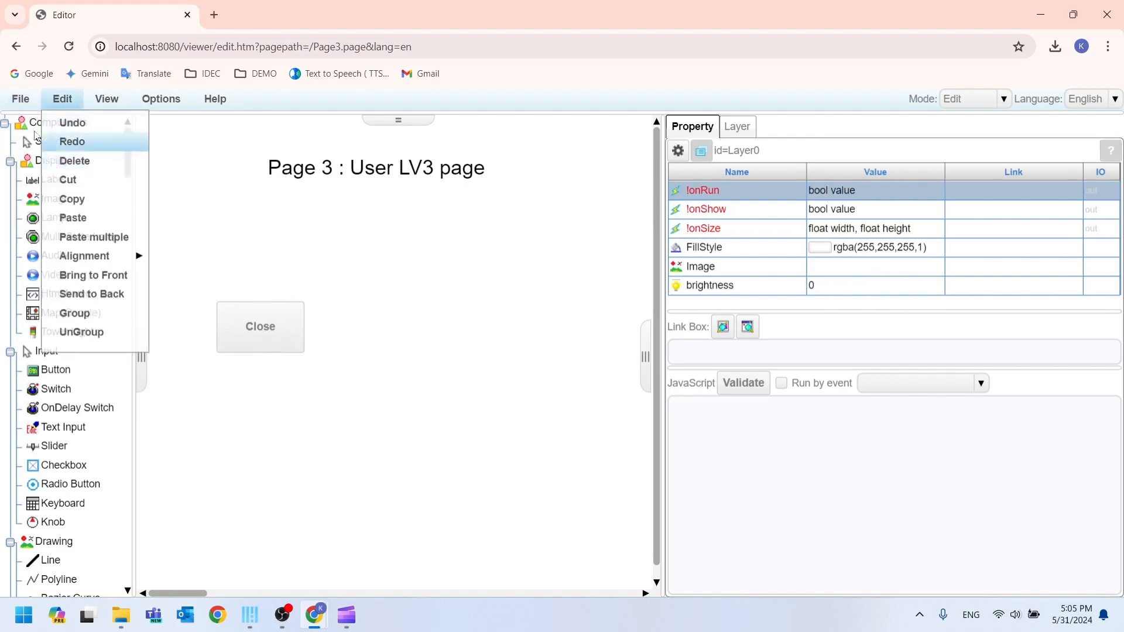
mouse_move(21, 98)
left_click(139, 203)
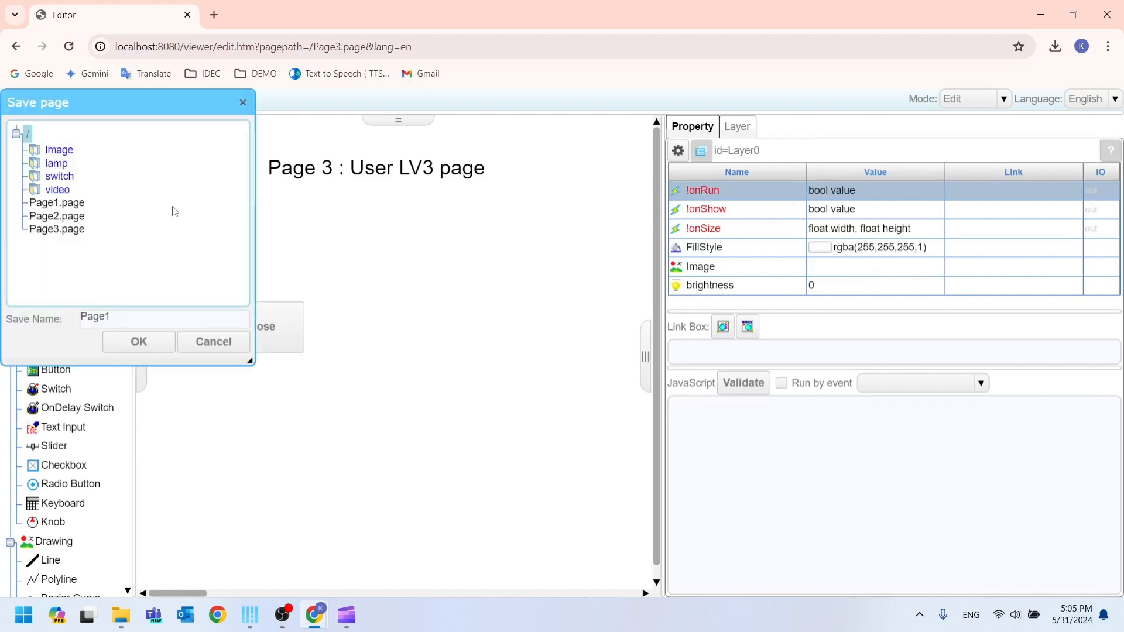
left_click(85, 232)
left_click(139, 342)
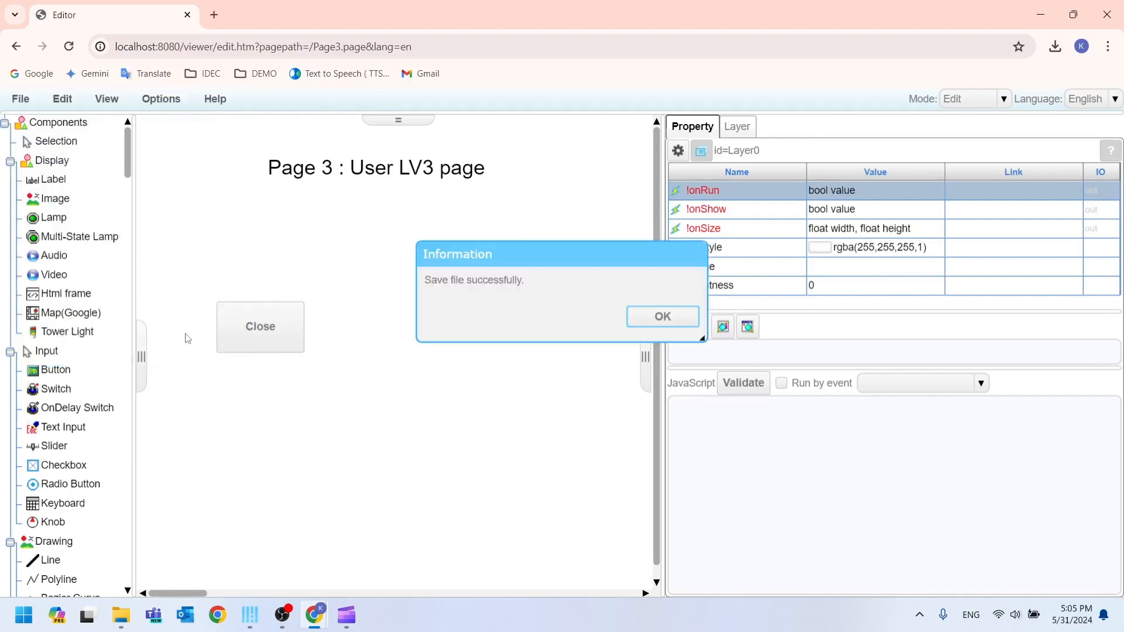
left_click(657, 320)
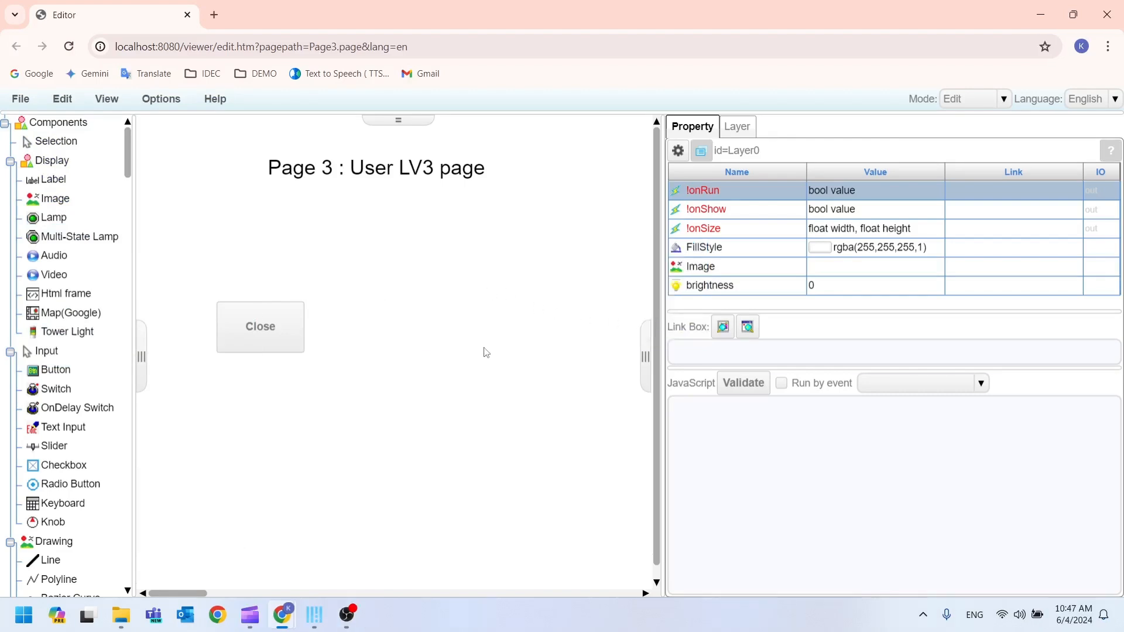
Switch to WindLDR and open the Ethernet Port 1 settings to check the IP address
left_click(316, 615)
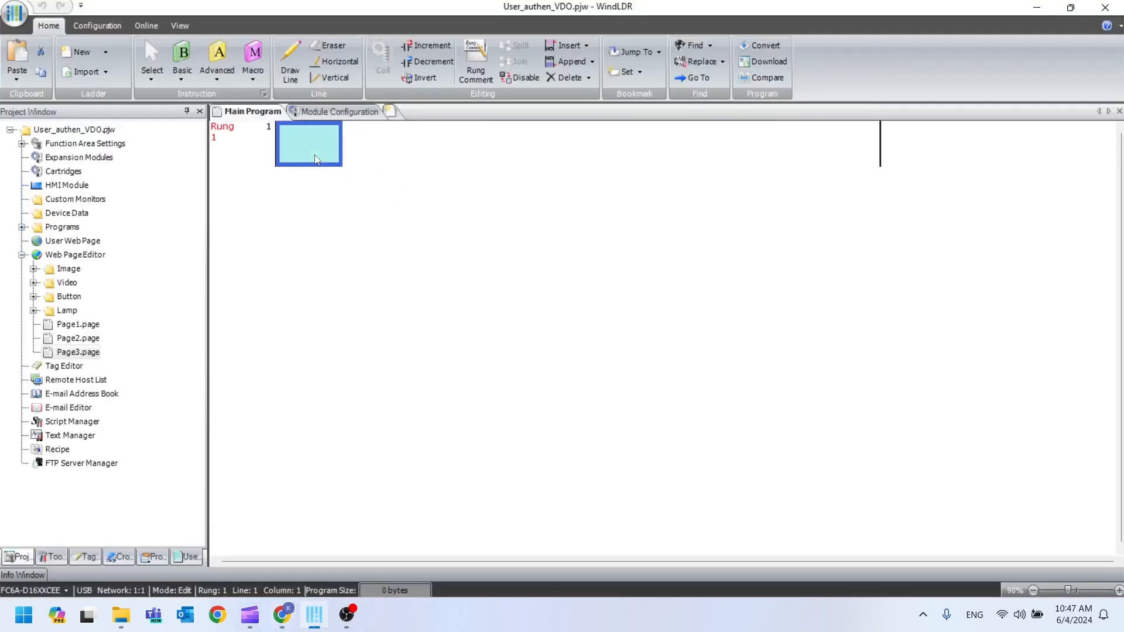
left_click(113, 28)
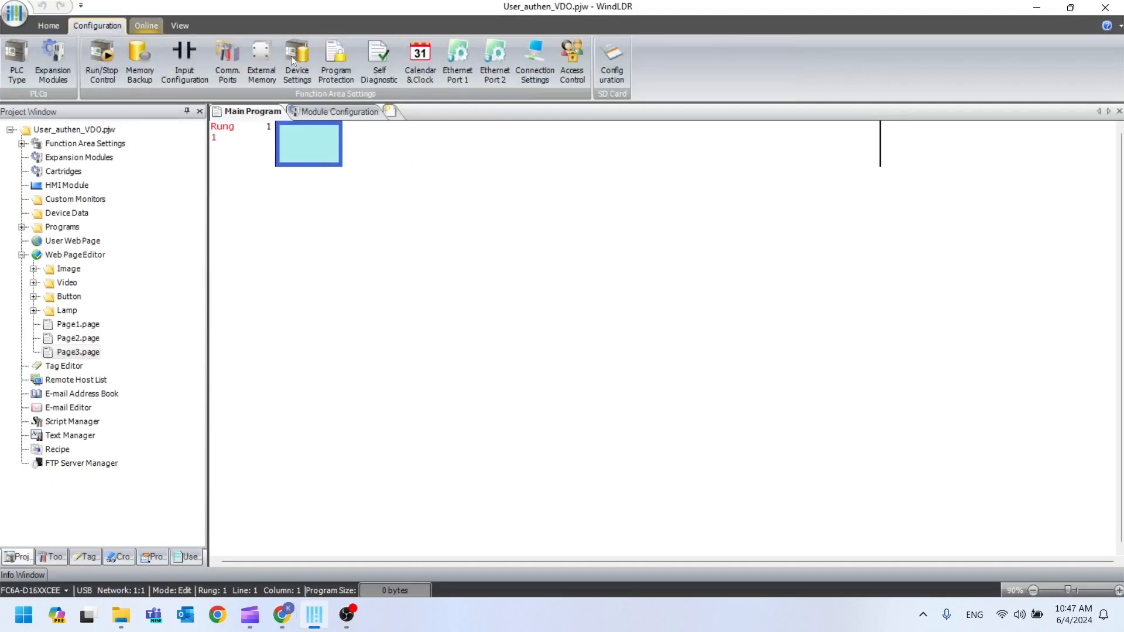
left_click(458, 75)
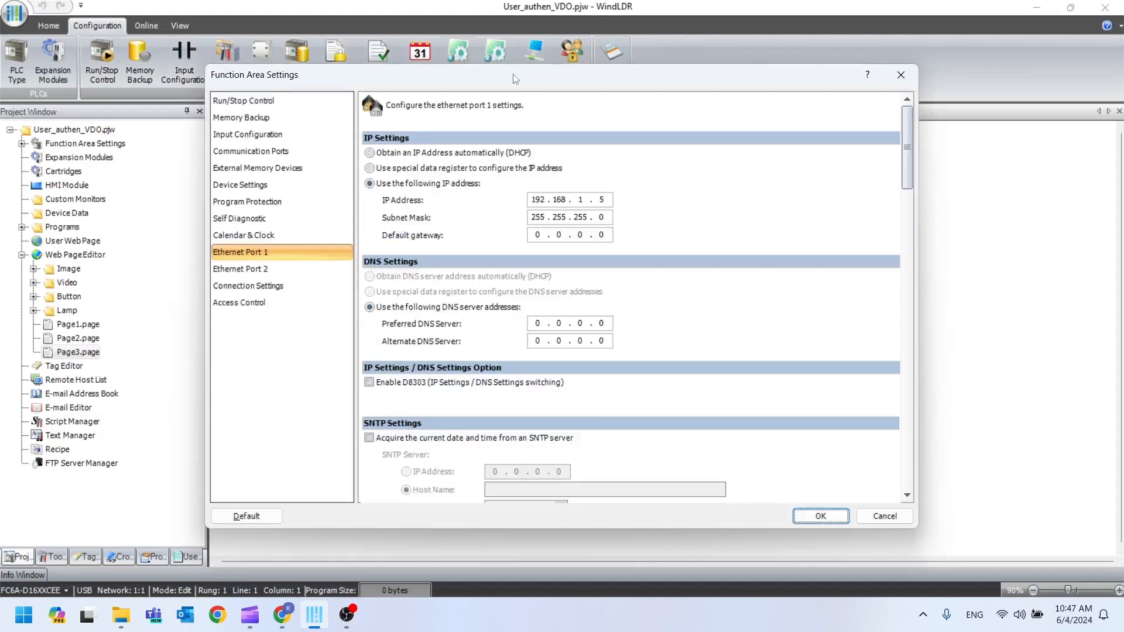
left_click(564, 200)
Set the web server's user settings to configure access privileges with multiple user accounts
scroll(692, 212, "down", 4)
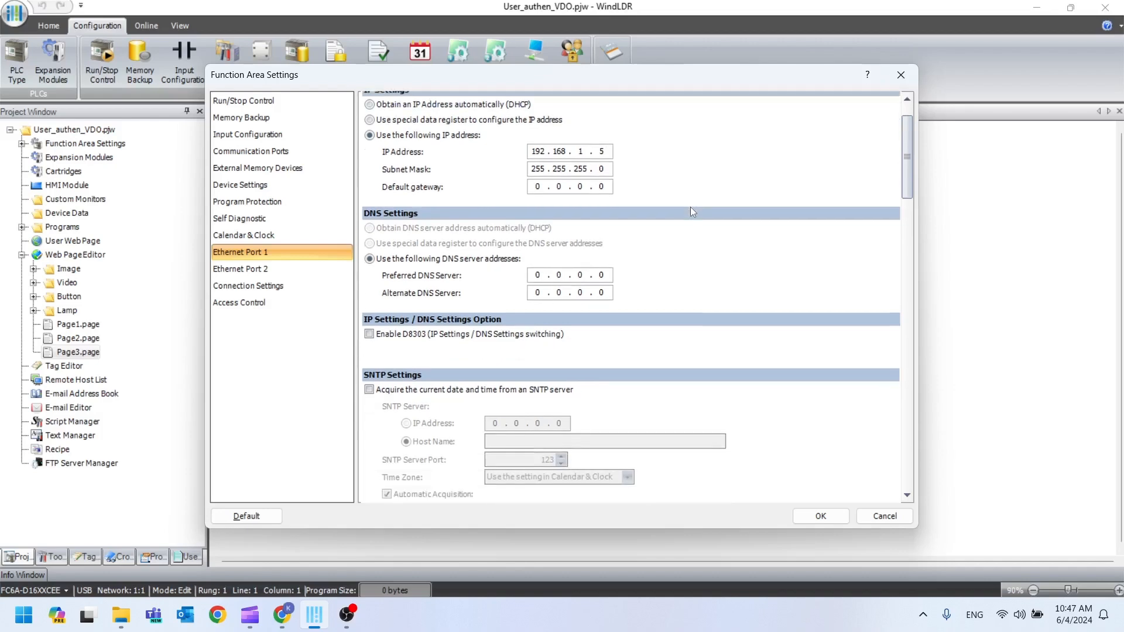
scroll(691, 209, "down", 2)
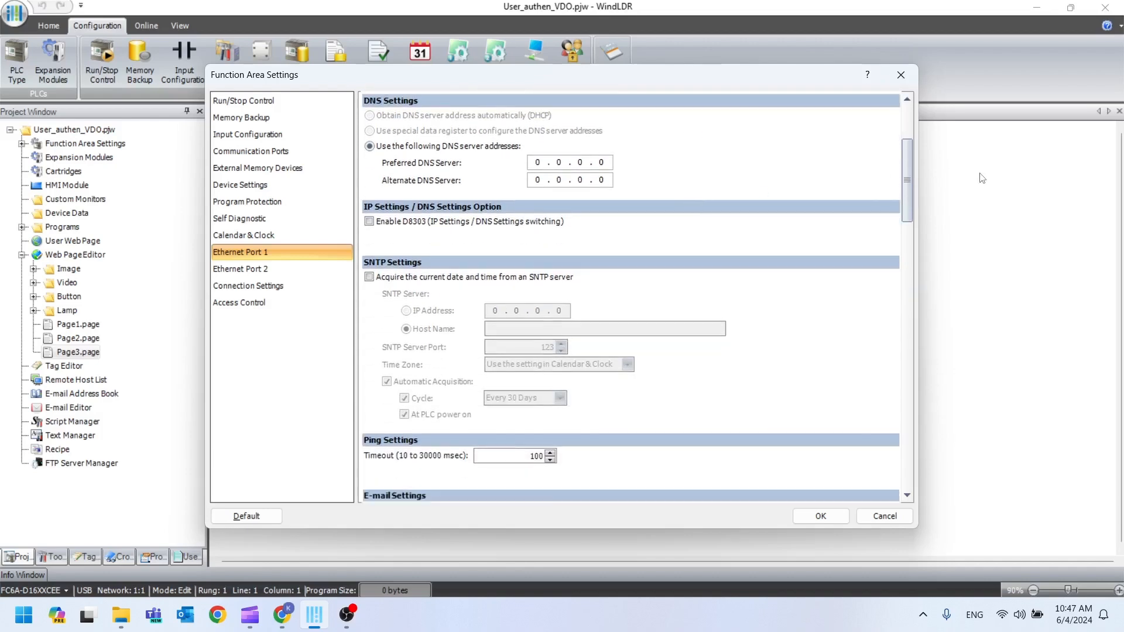
left_click_drag(904, 177, 901, 328)
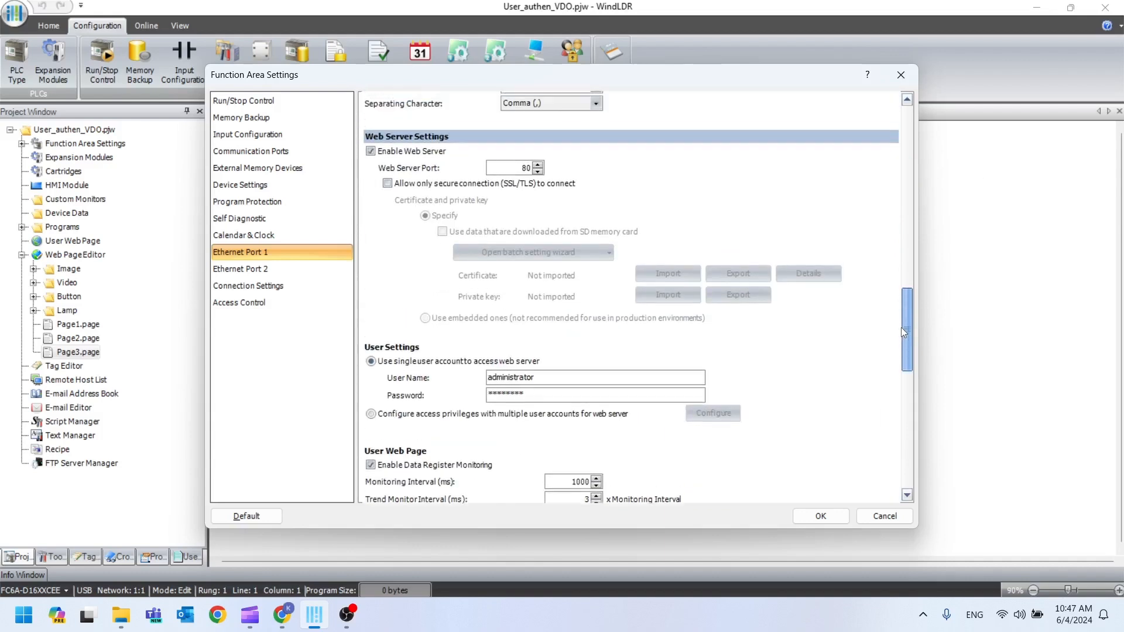
double_click(508, 170)
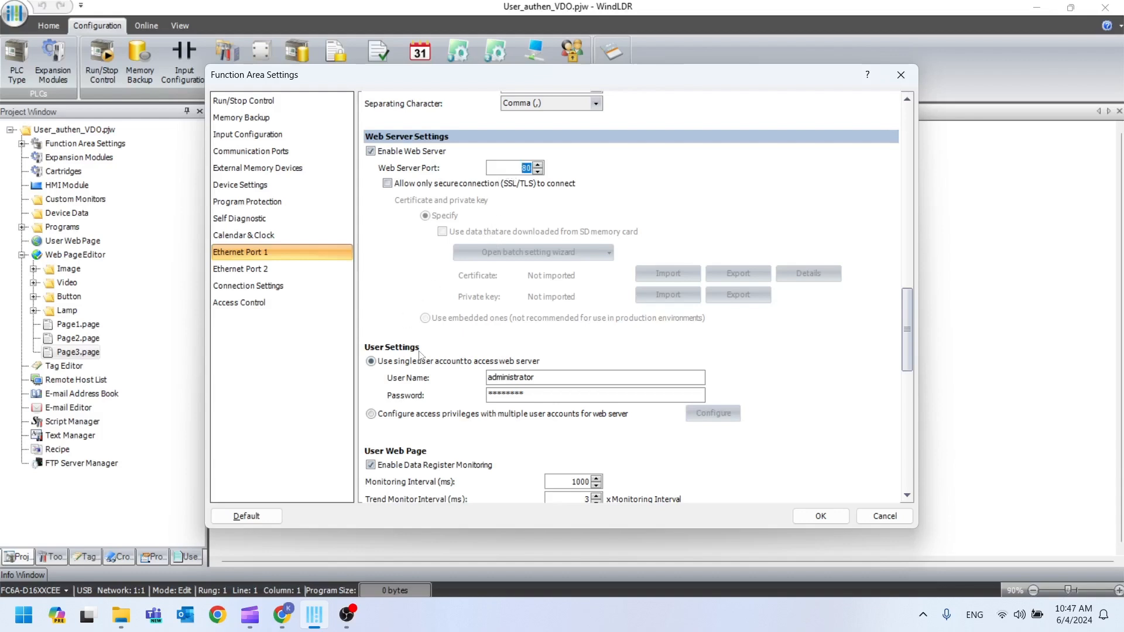
left_click(371, 415)
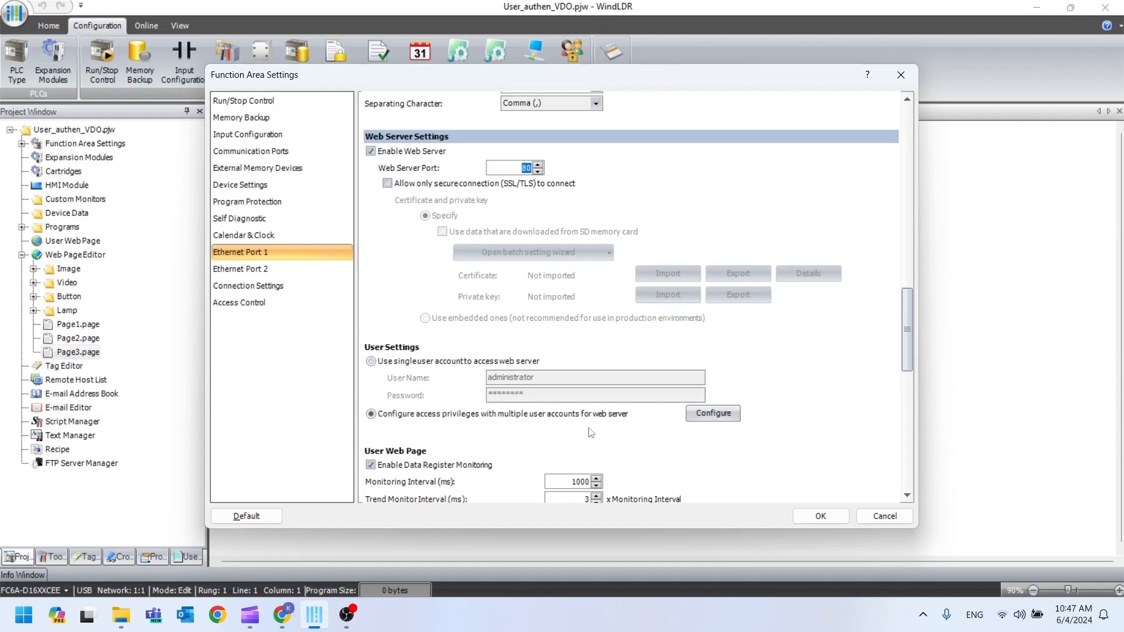
Open the web server's user account settings and add three new users
left_click(714, 413)
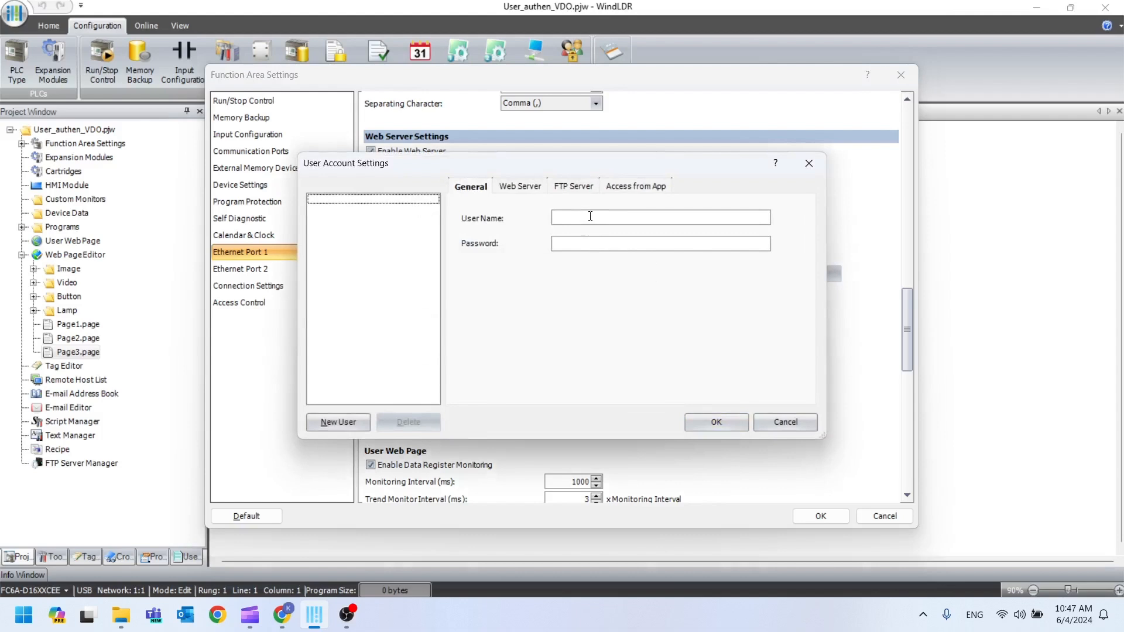
left_click(591, 216)
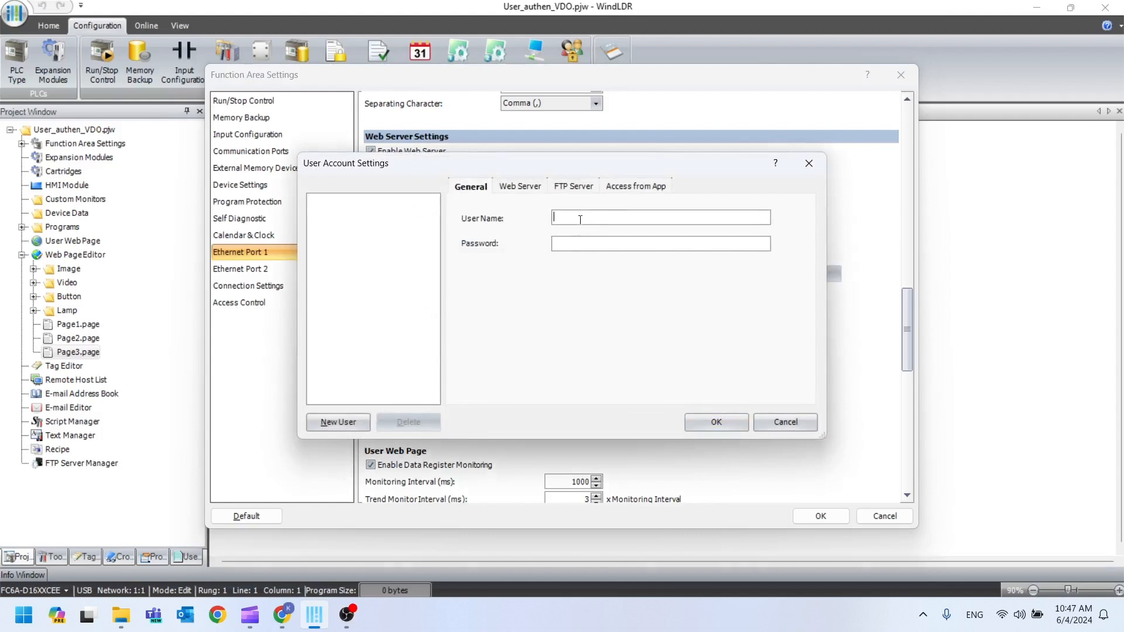
left_click(358, 416)
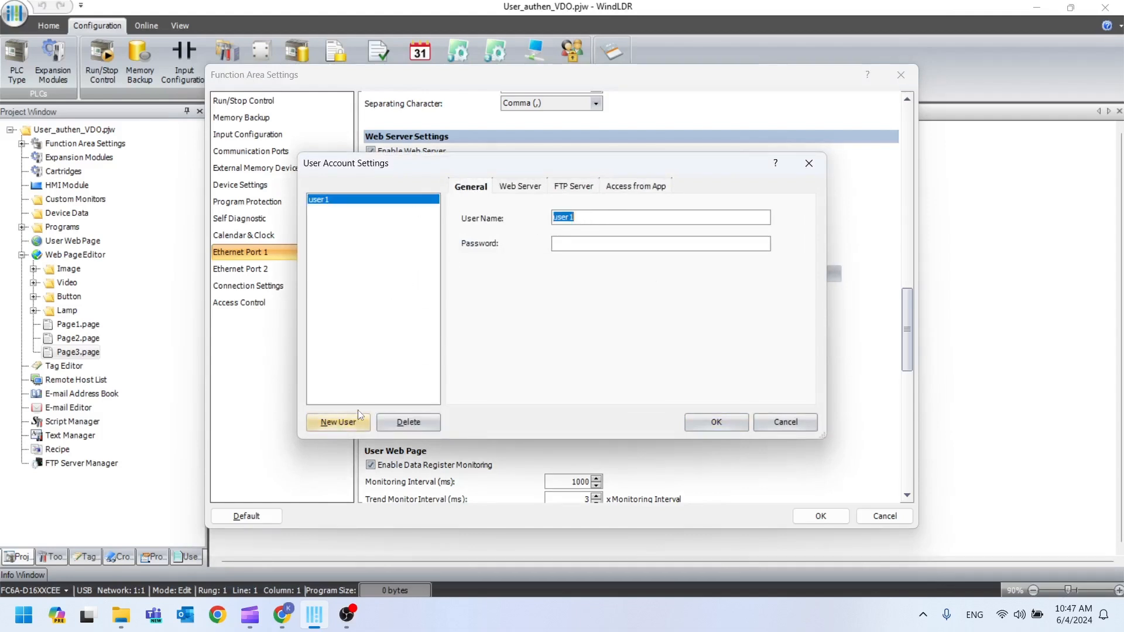
left_click(347, 423)
left_click(350, 419)
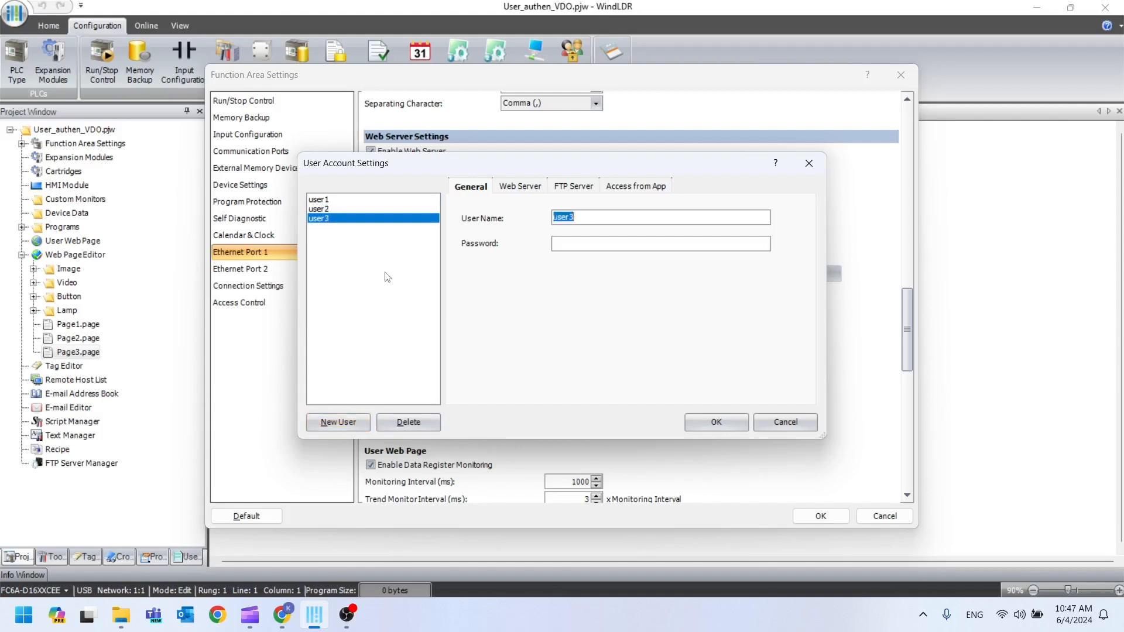
Rename the user1 account as UserLV1 and enter its password
left_click(338, 201)
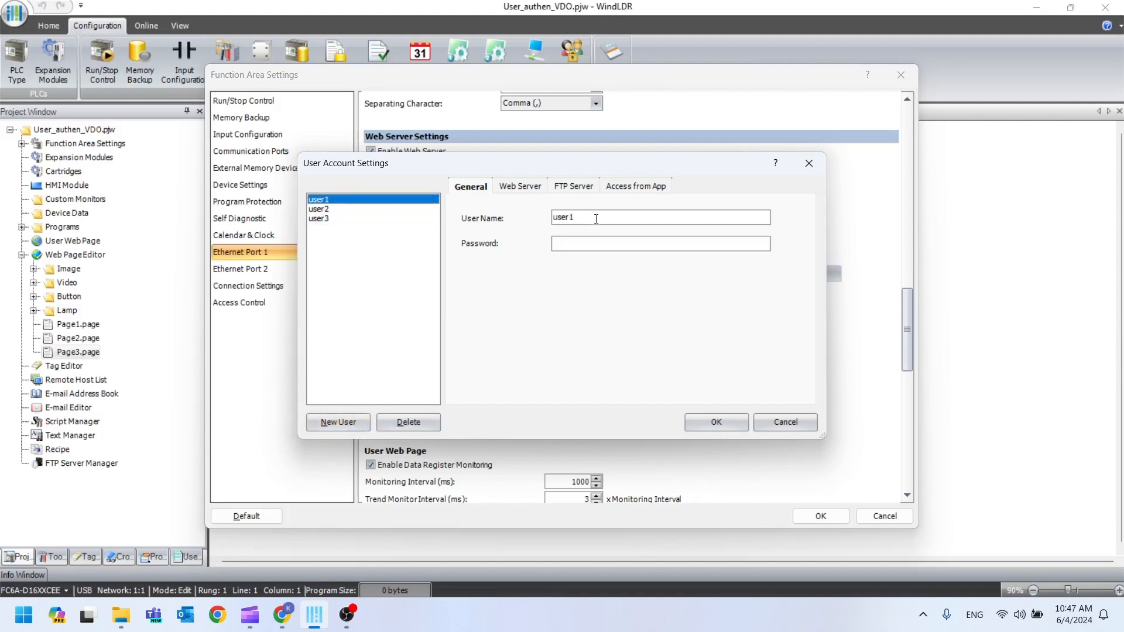
left_click_drag(596, 219, 521, 225)
type("U")
left_click(577, 240)
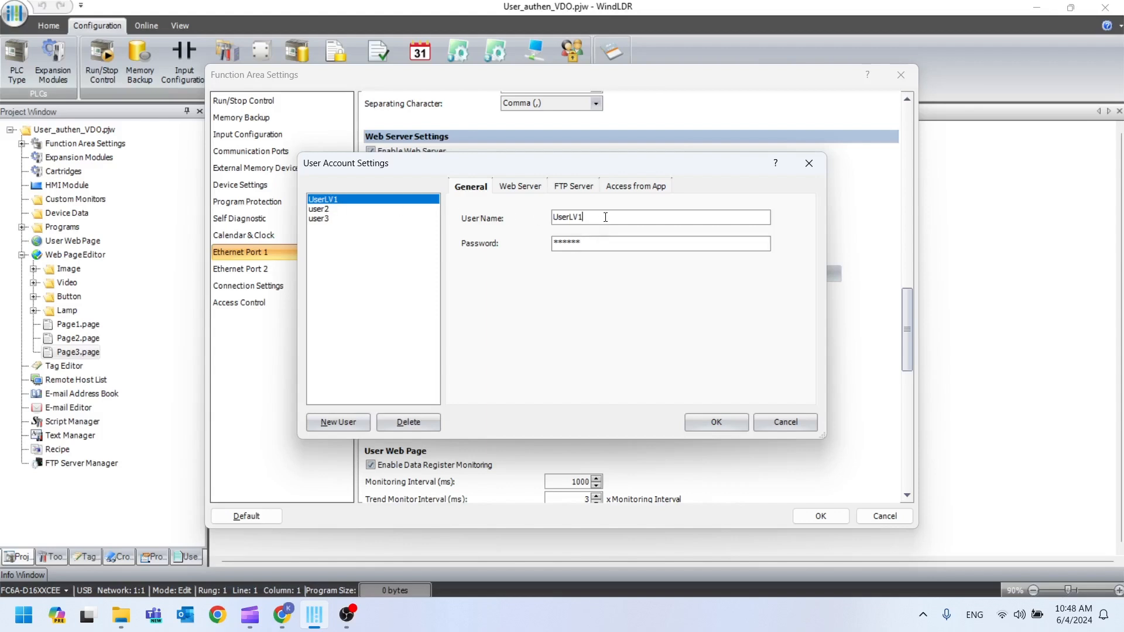
Restrict UserLV1's web server access to Page1.page by disallowing the /system/ folder, Page2.page and Page3.page
left_click(528, 190)
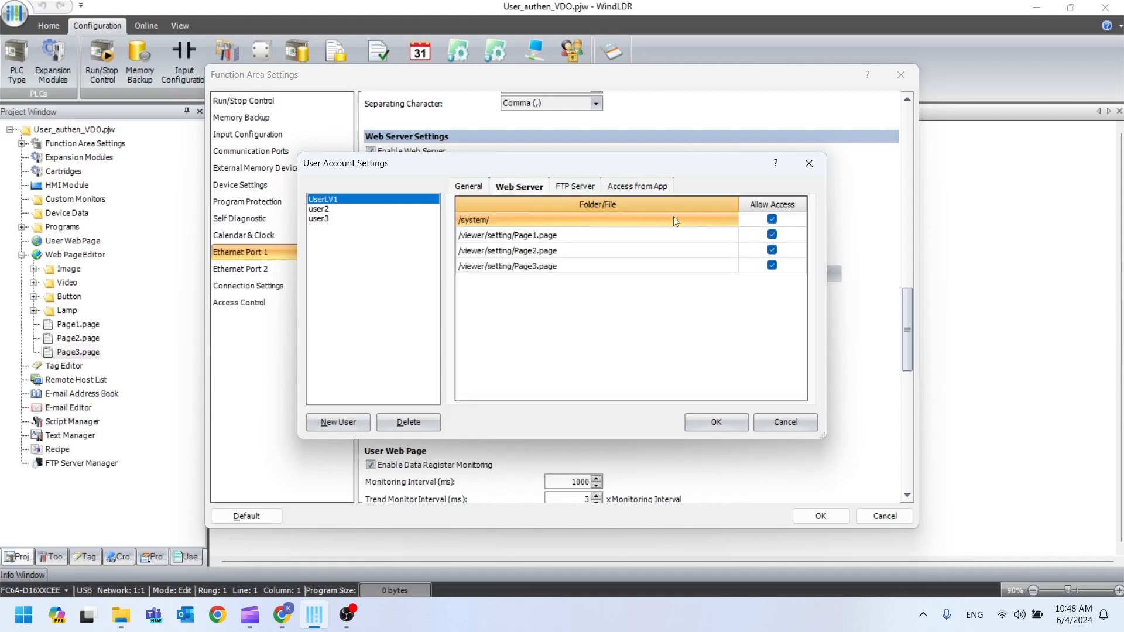
left_click(773, 219)
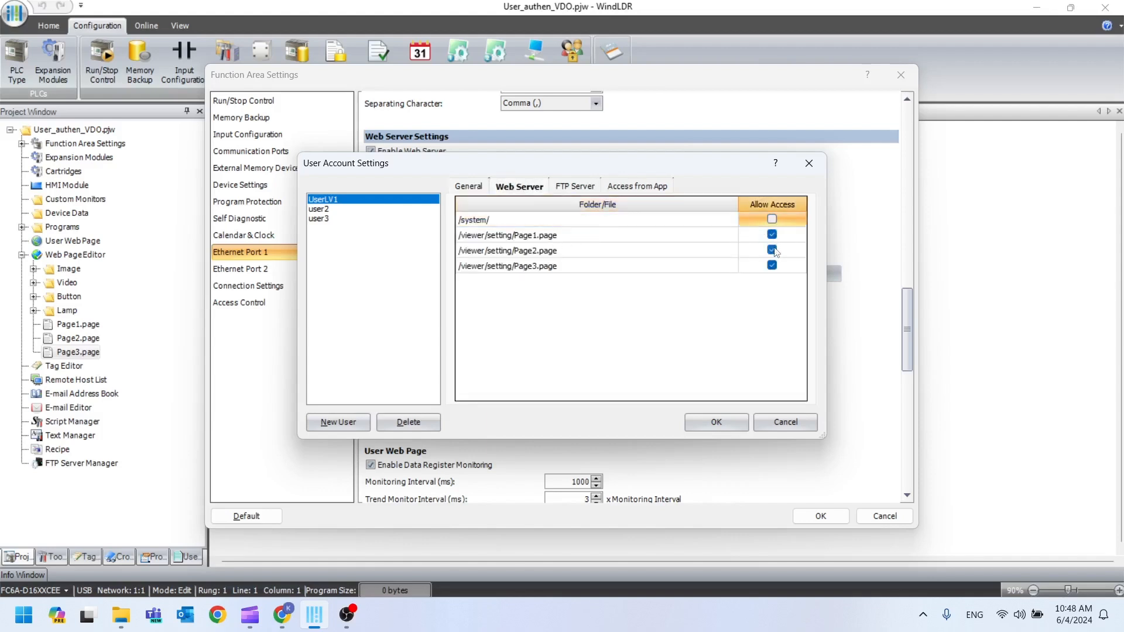
left_click(773, 250)
left_click(772, 265)
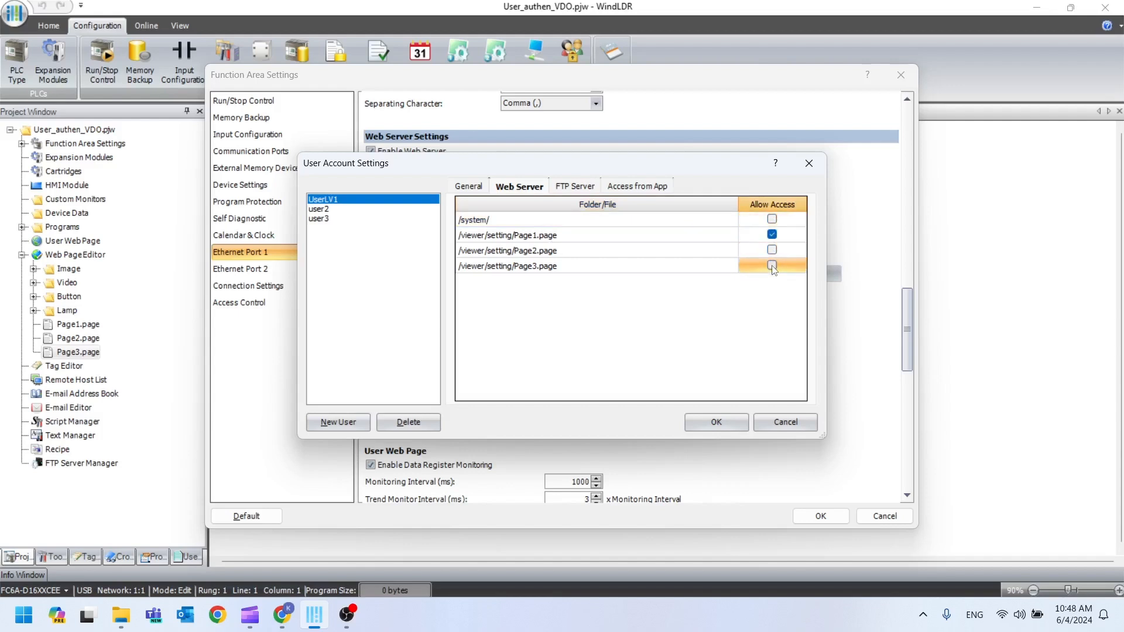
left_click(683, 236)
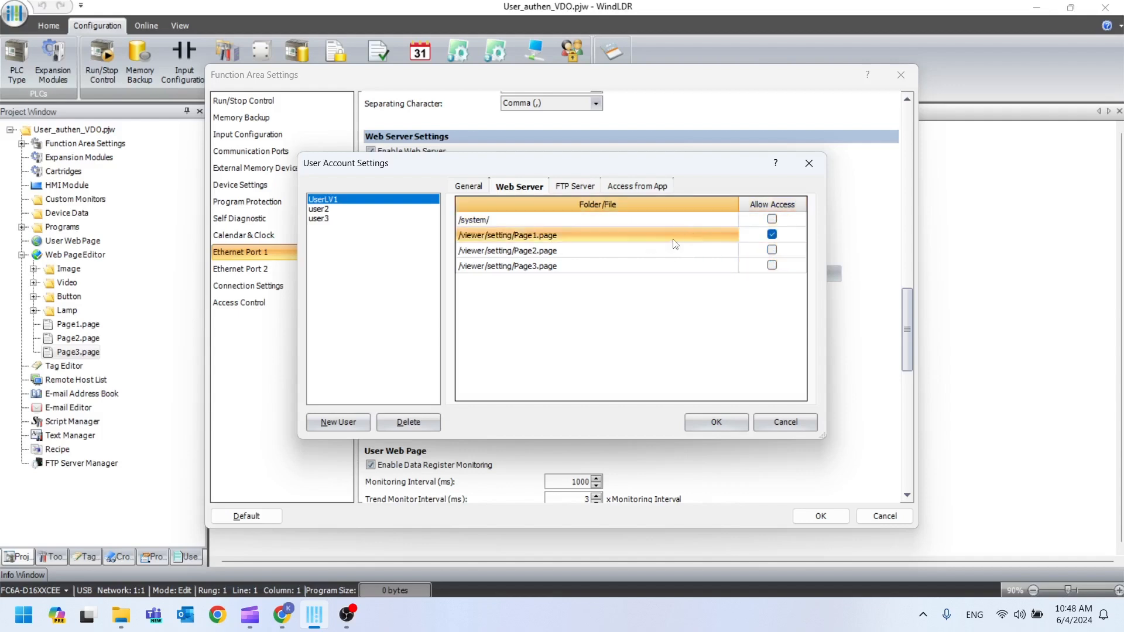
Rename the user2 account as UserLV2 and enter its password
left_click(320, 209)
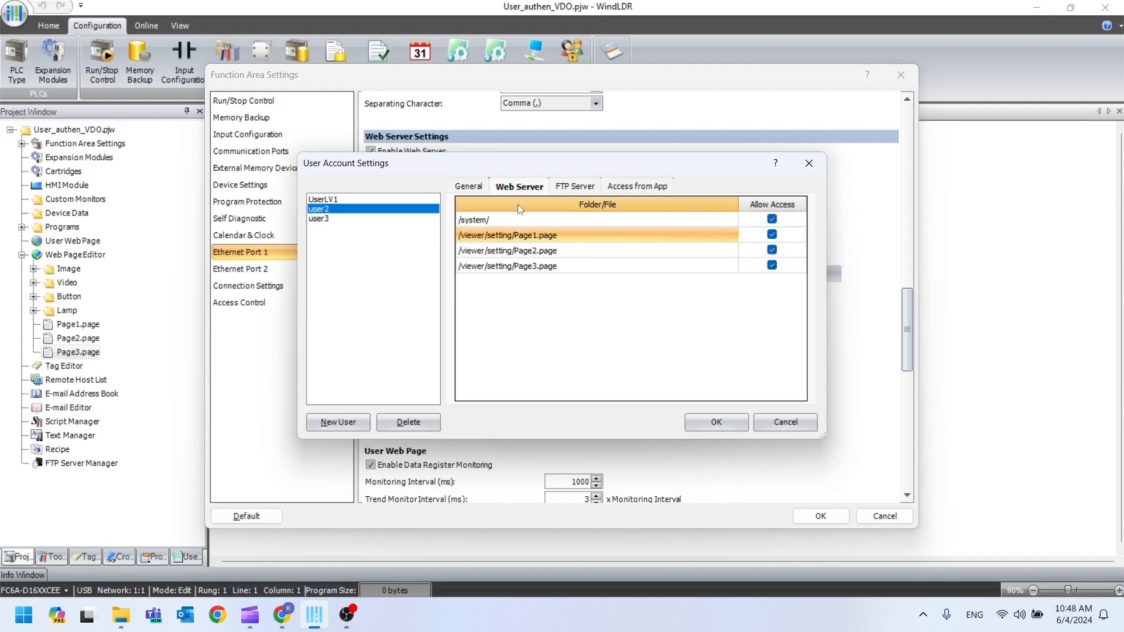
left_click(471, 186)
double_click(563, 218)
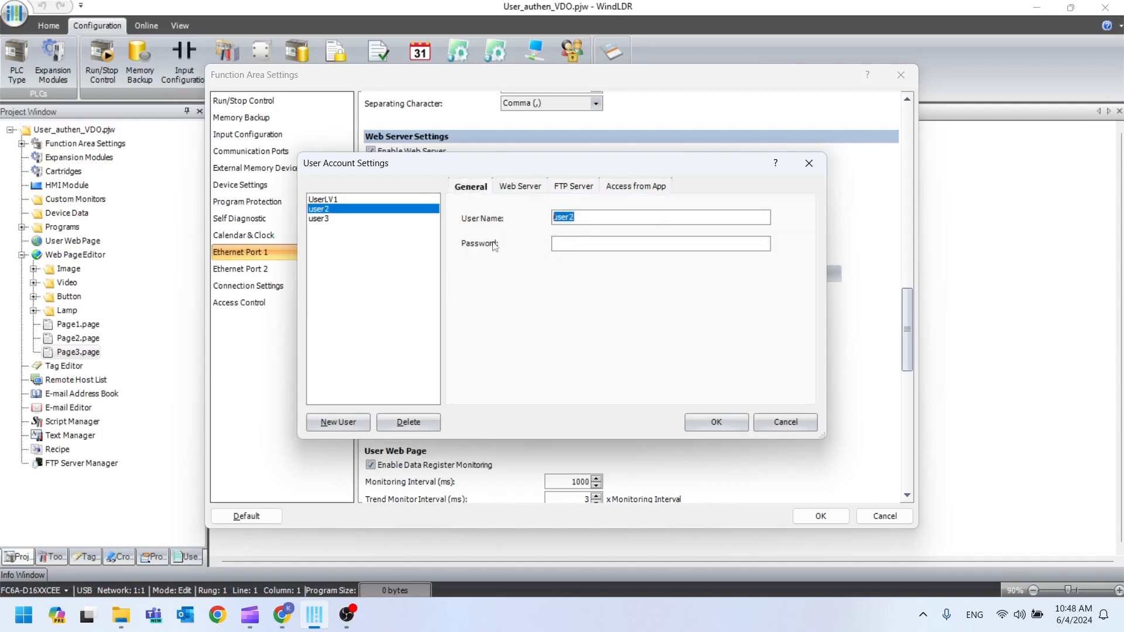
type("U")
left_click(579, 244)
Remove UserLV2's web server access to /viewer/setting/Page3.page
left_click(512, 185)
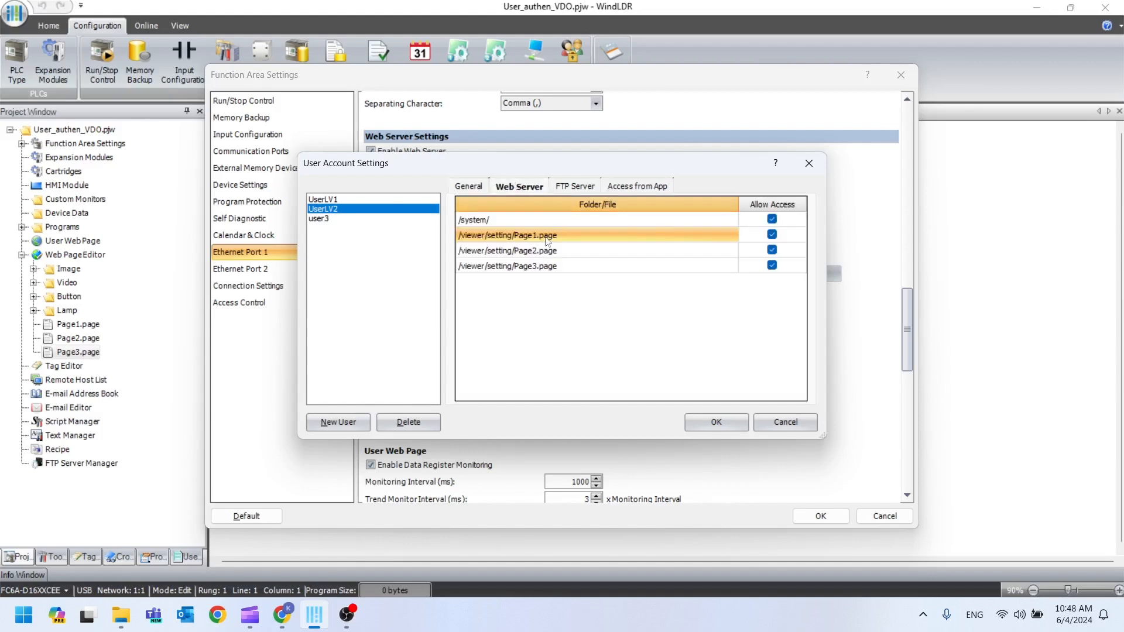
left_click(772, 221)
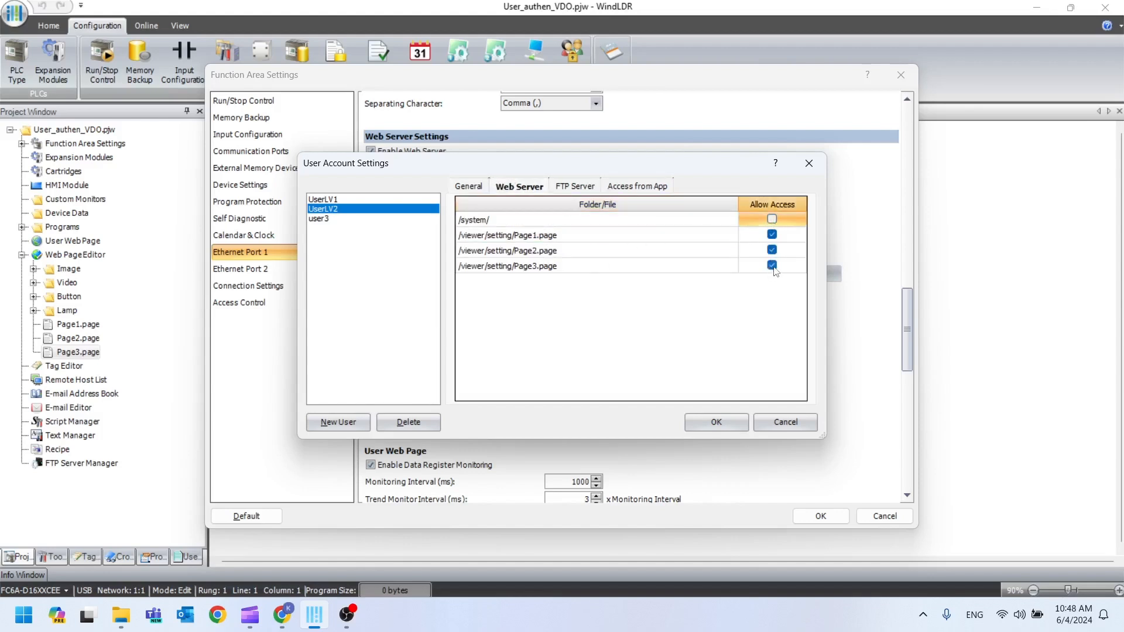
left_click(772, 266)
left_click(772, 220)
Rename the user3 account as UserLV3, enter its password, and confirm the user accounts with all web server pages allowed for it
left_click(336, 221)
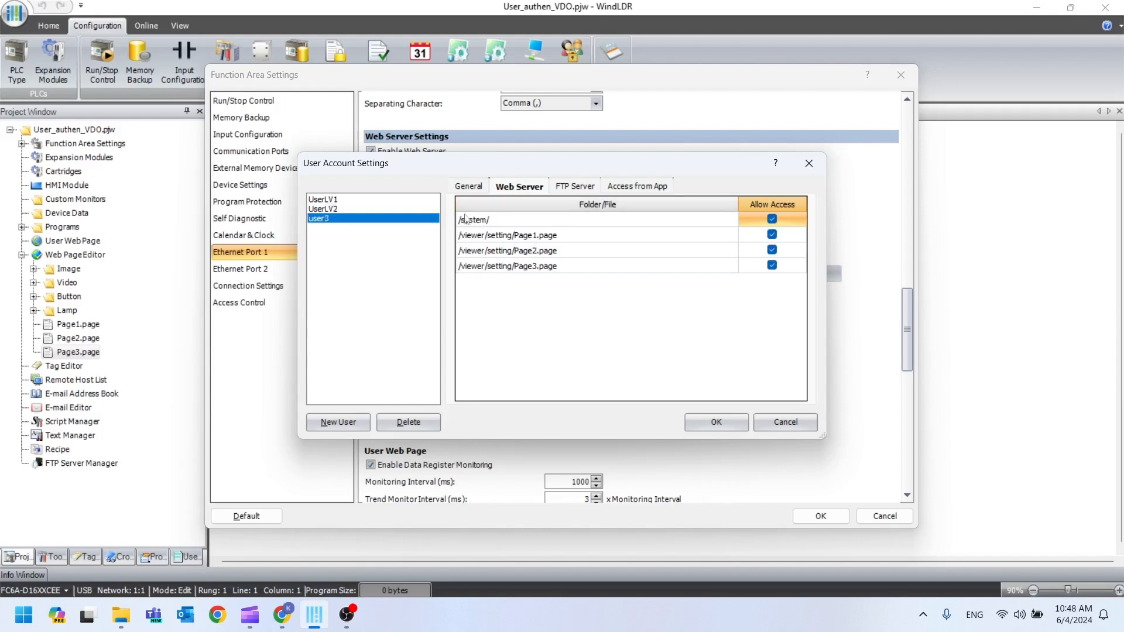
left_click(469, 187)
left_click_drag(587, 221, 496, 215)
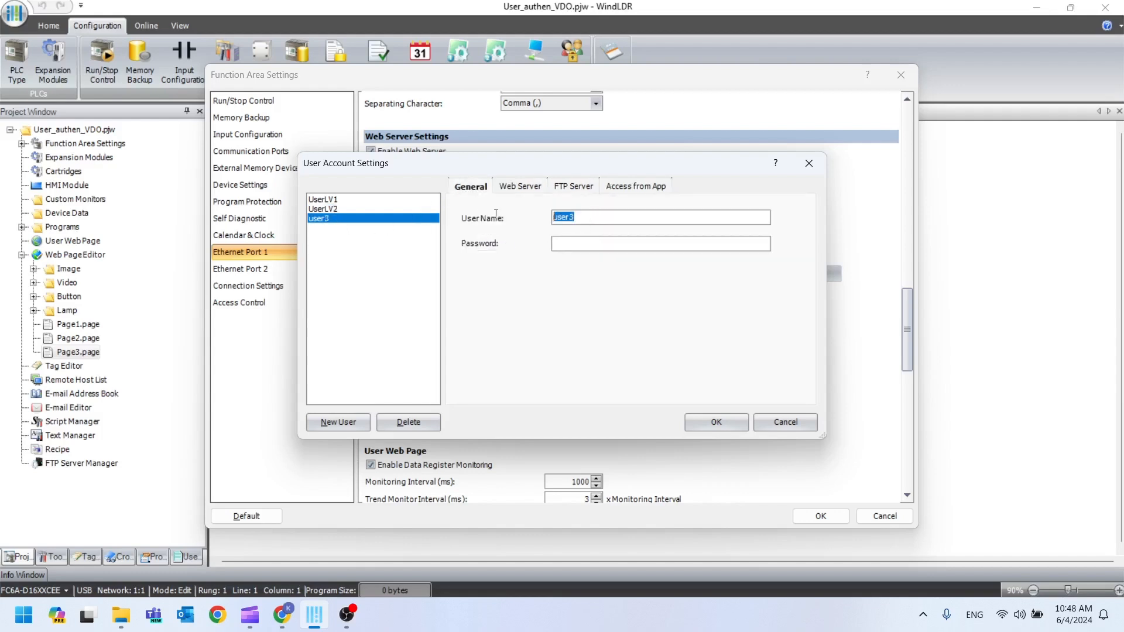
type("Us")
left_click(582, 243)
left_click(517, 189)
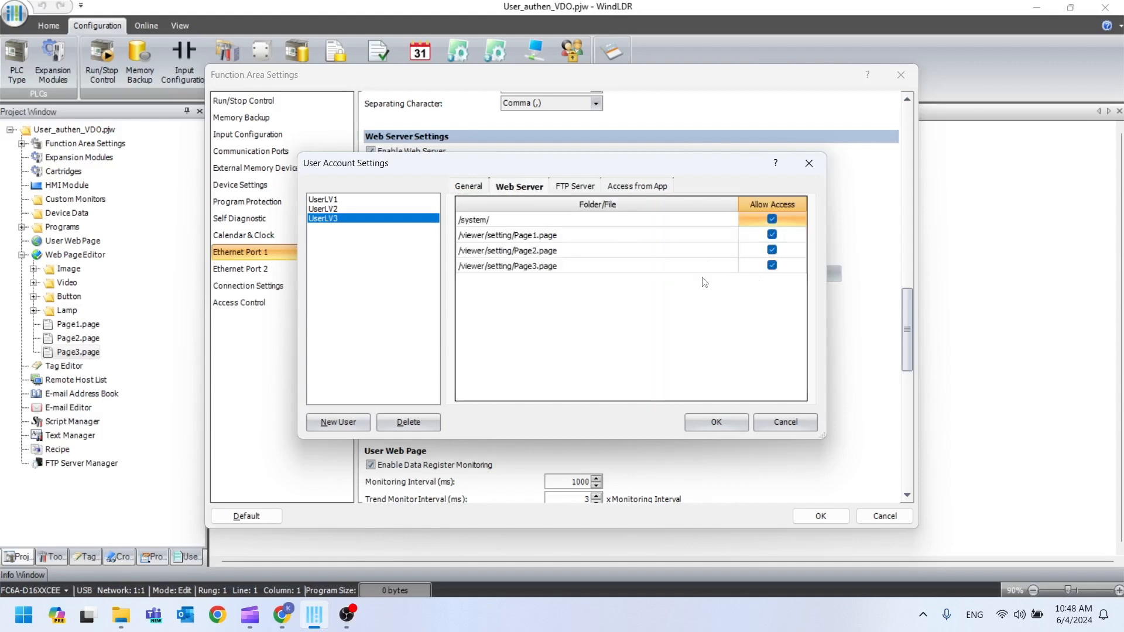
left_click(714, 423)
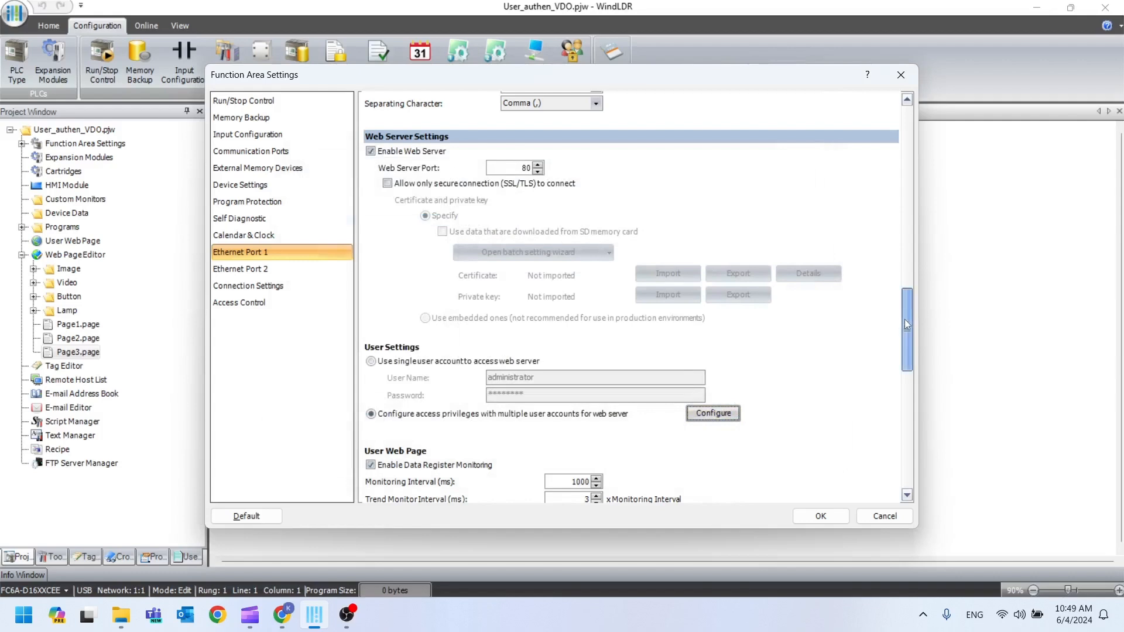
Set the web server's redirect target to \Page1.page on the CPU module, disable the system web page, and confirm the Ethernet Port 1 settings
left_click_drag(905, 319, 902, 371)
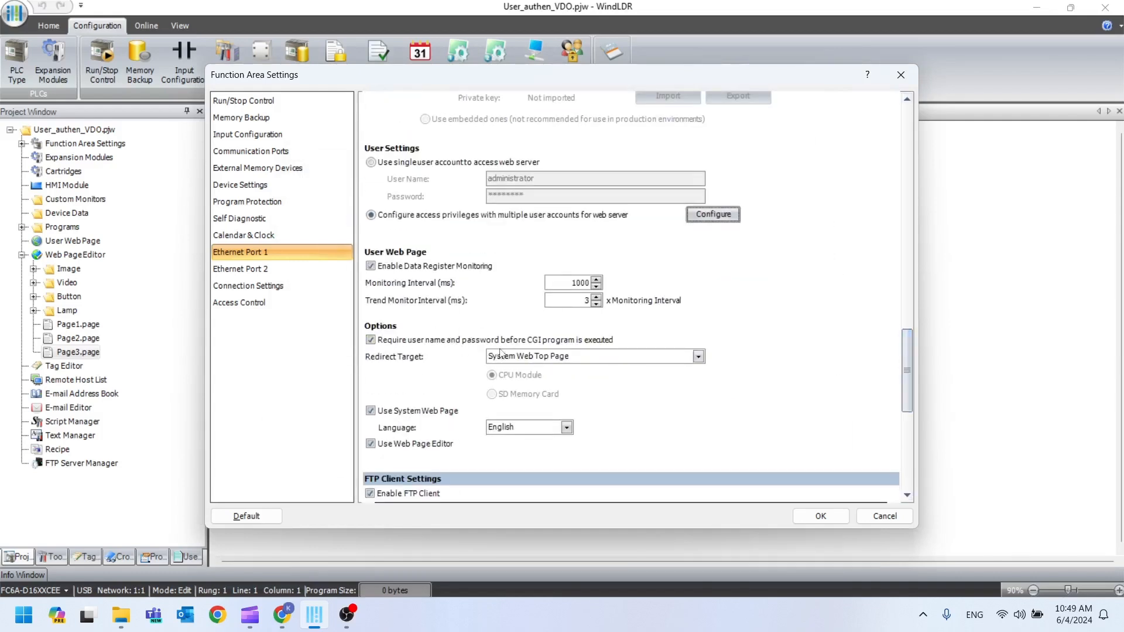
left_click(562, 357)
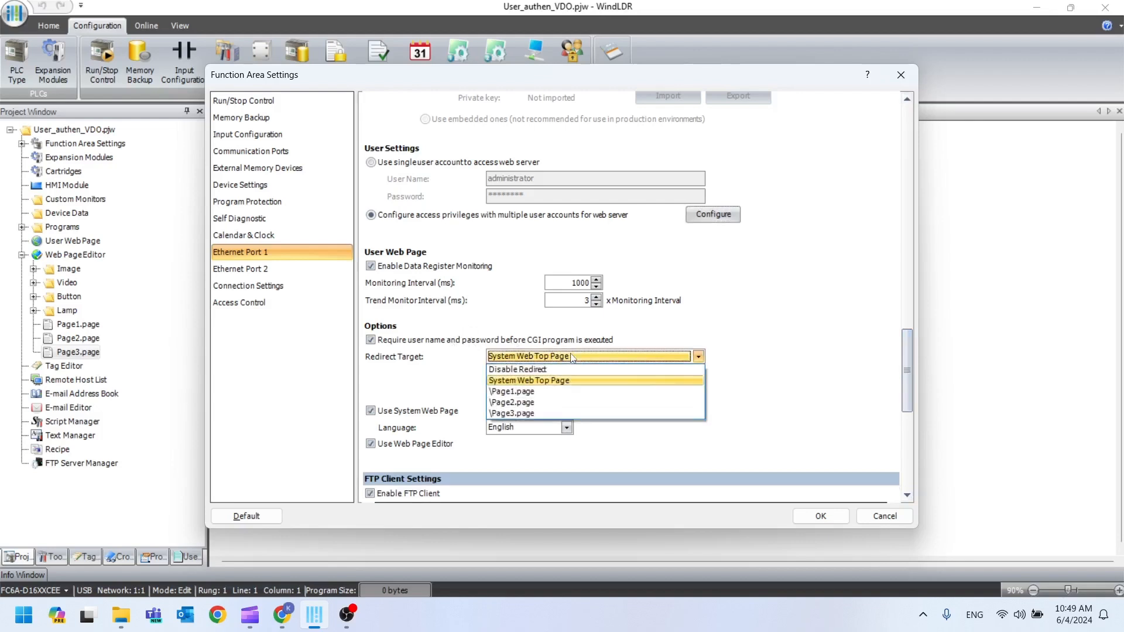
left_click(530, 393)
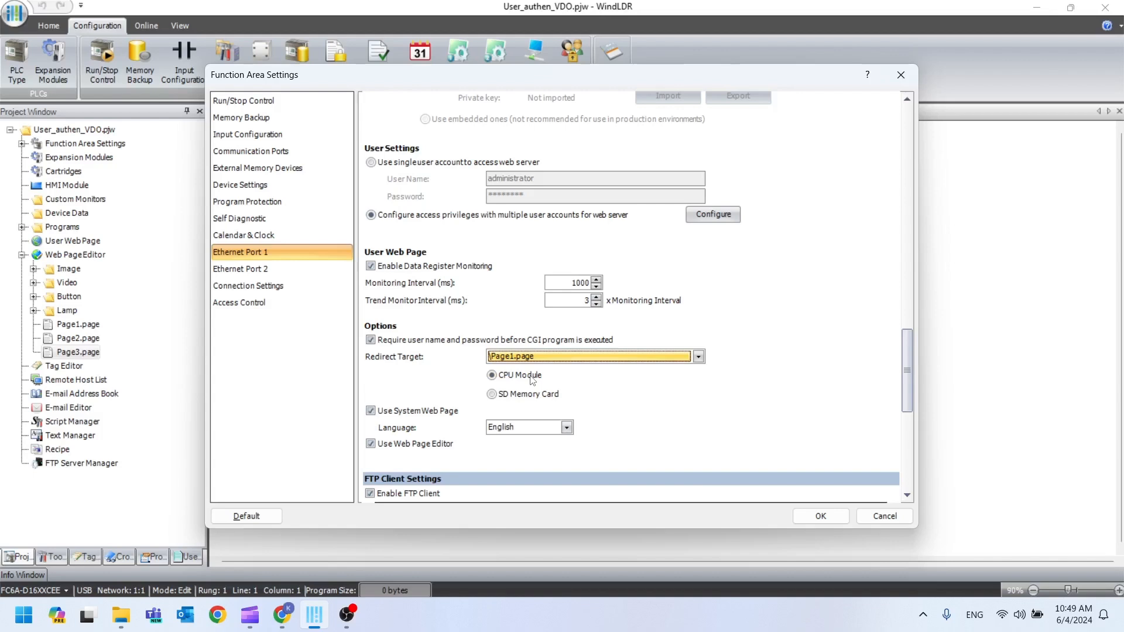
left_click(423, 414)
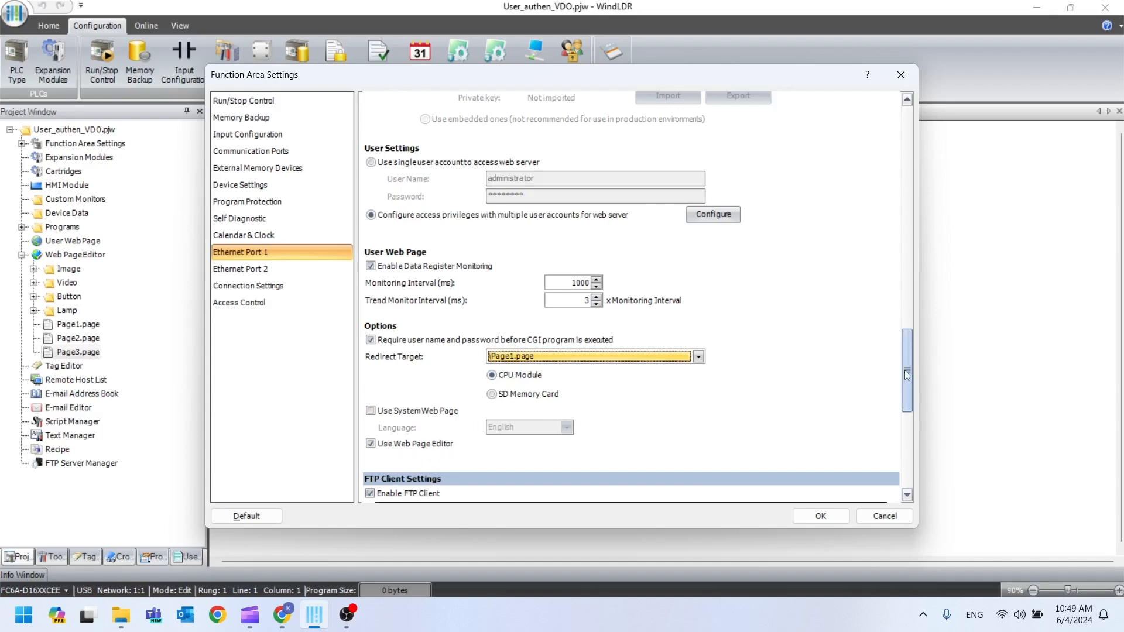
left_click_drag(904, 370, 899, 420)
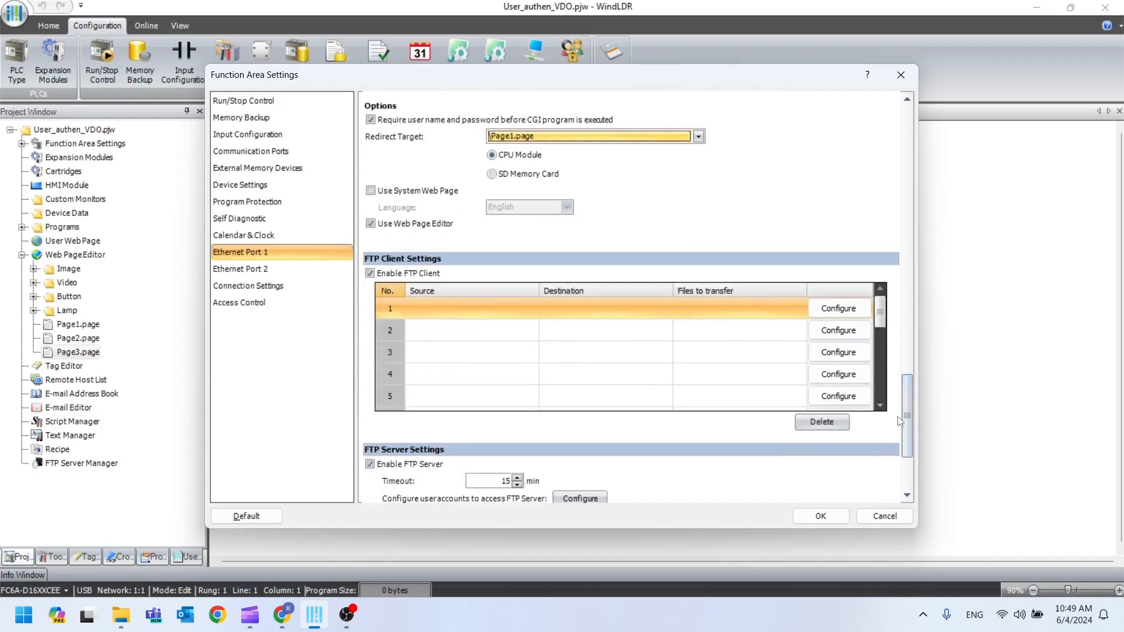
left_click(810, 518)
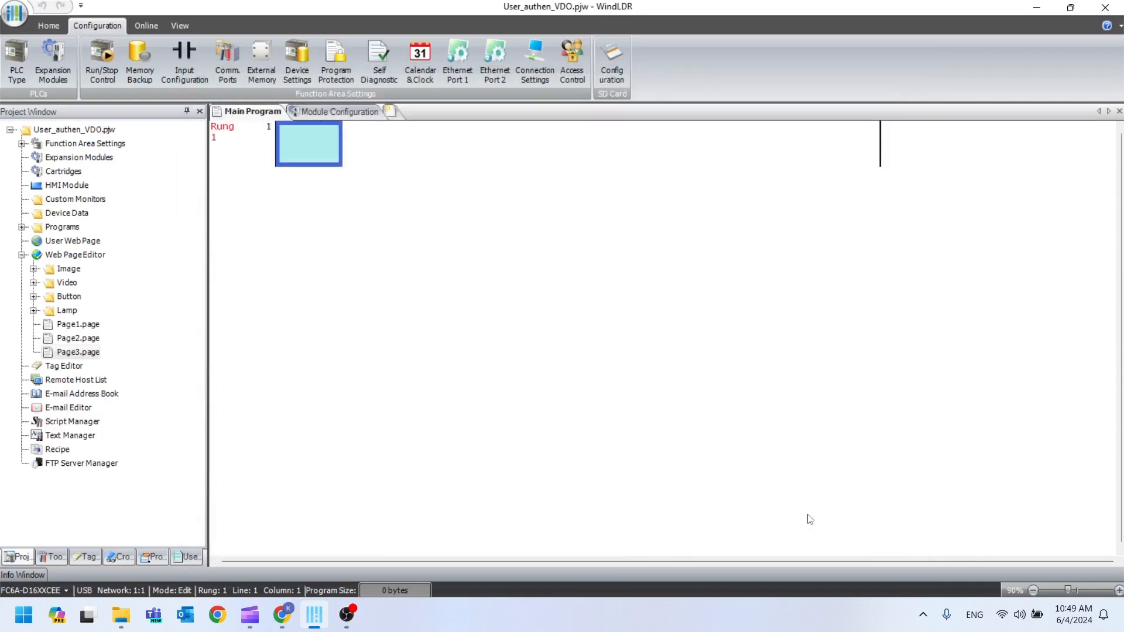
Download the user program and the web pages to the PLC, with the CPU Module as the web page destination
left_click(369, 147)
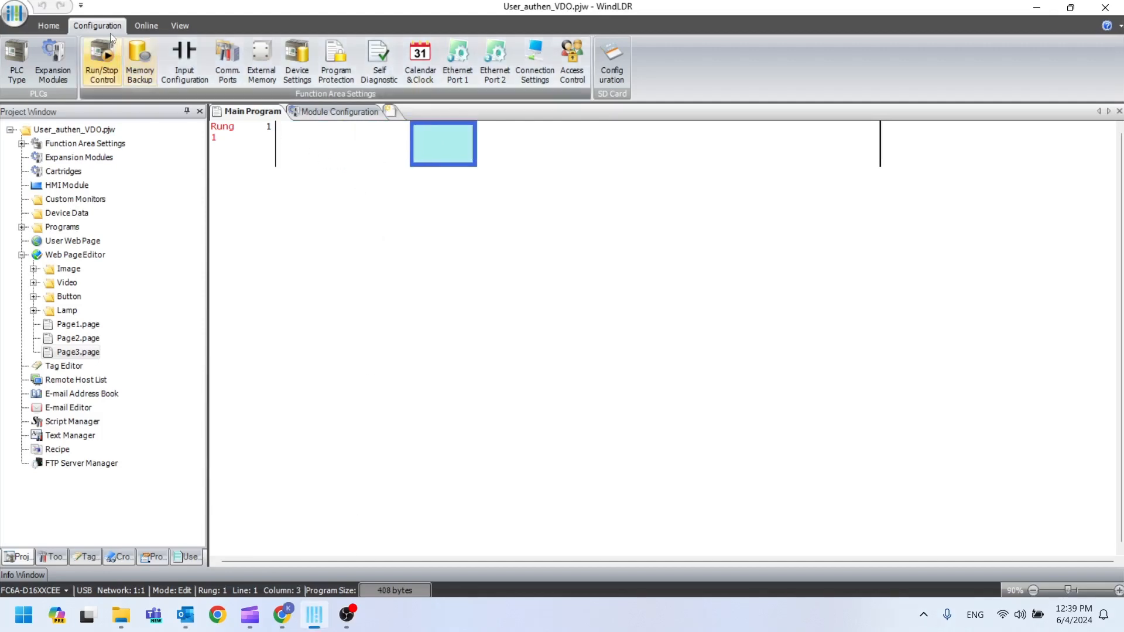
left_click(146, 25)
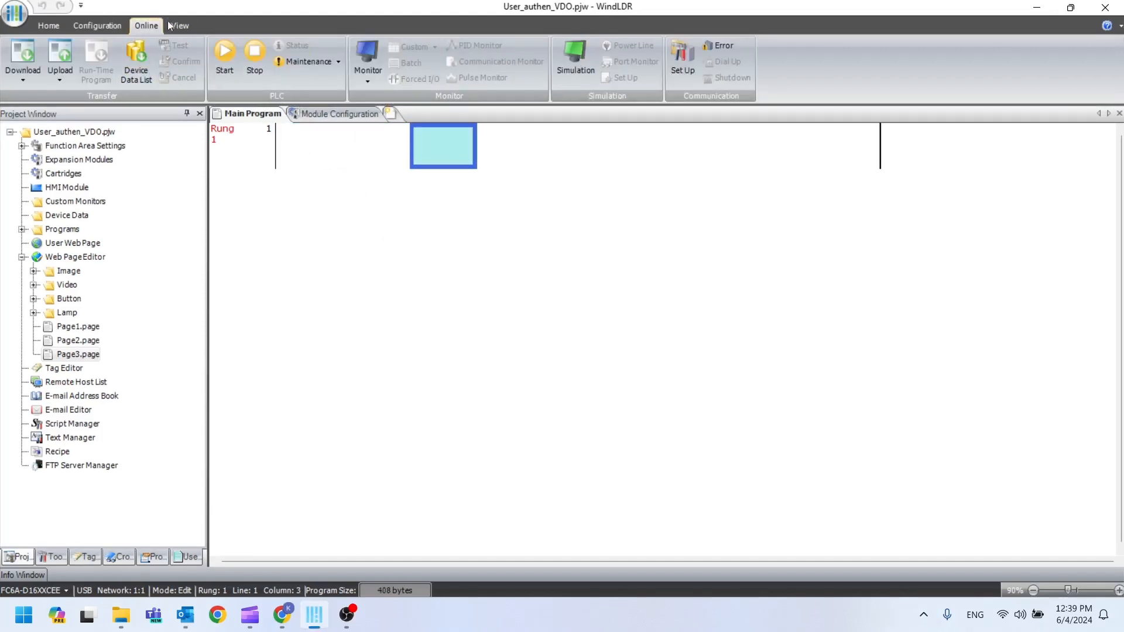
left_click(22, 59)
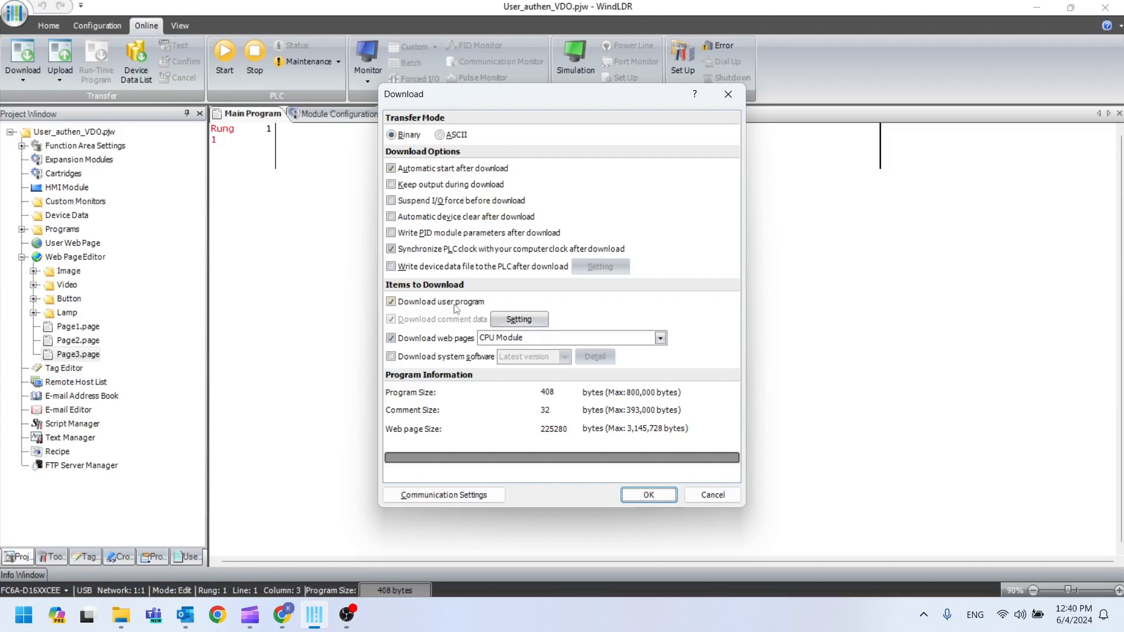
left_click(436, 341)
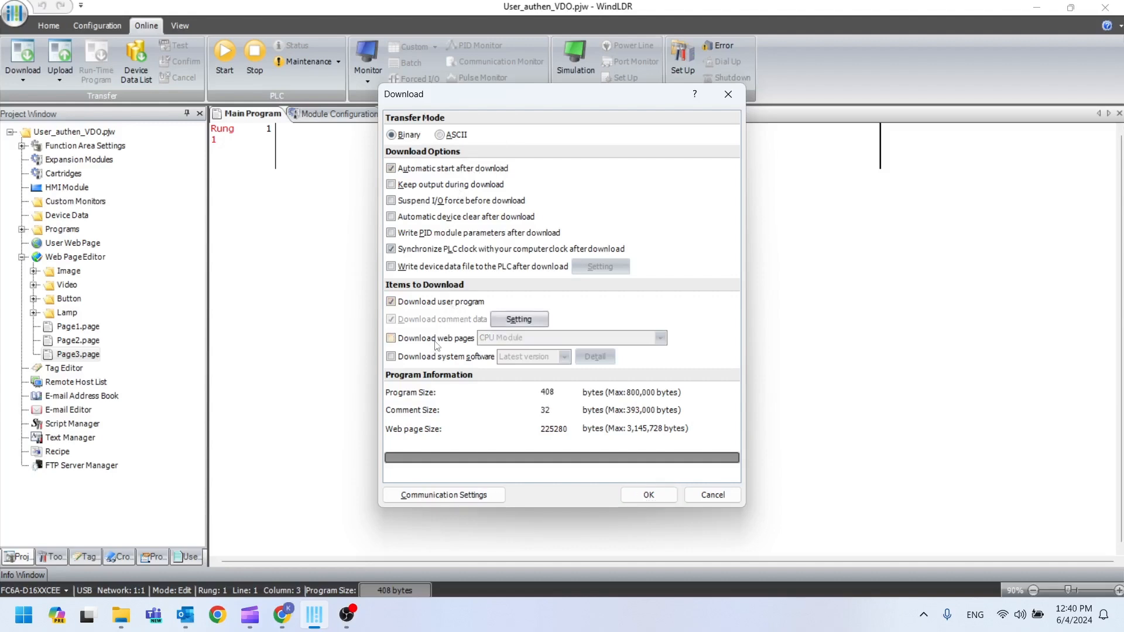
left_click(437, 341)
left_click(512, 339)
left_click(508, 367)
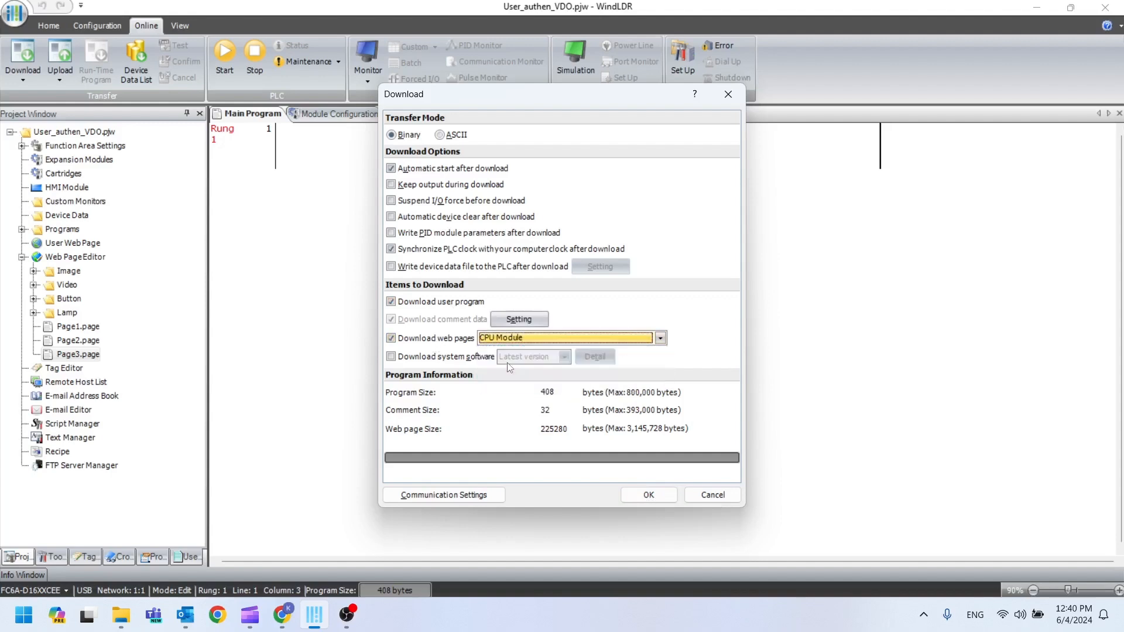
left_click(646, 496)
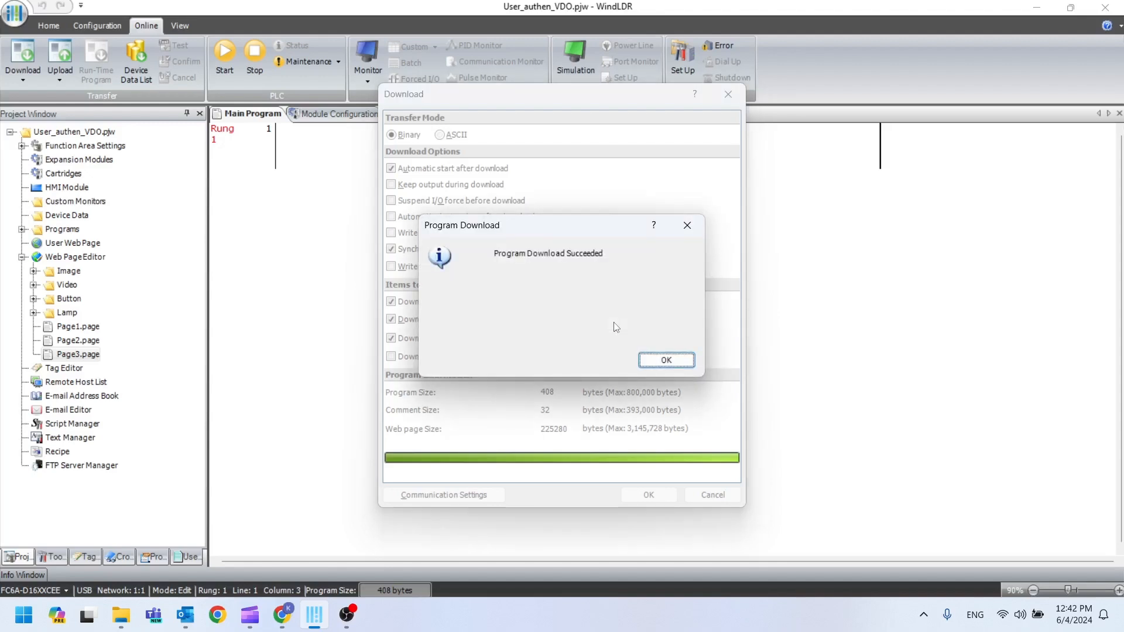
left_click(667, 360)
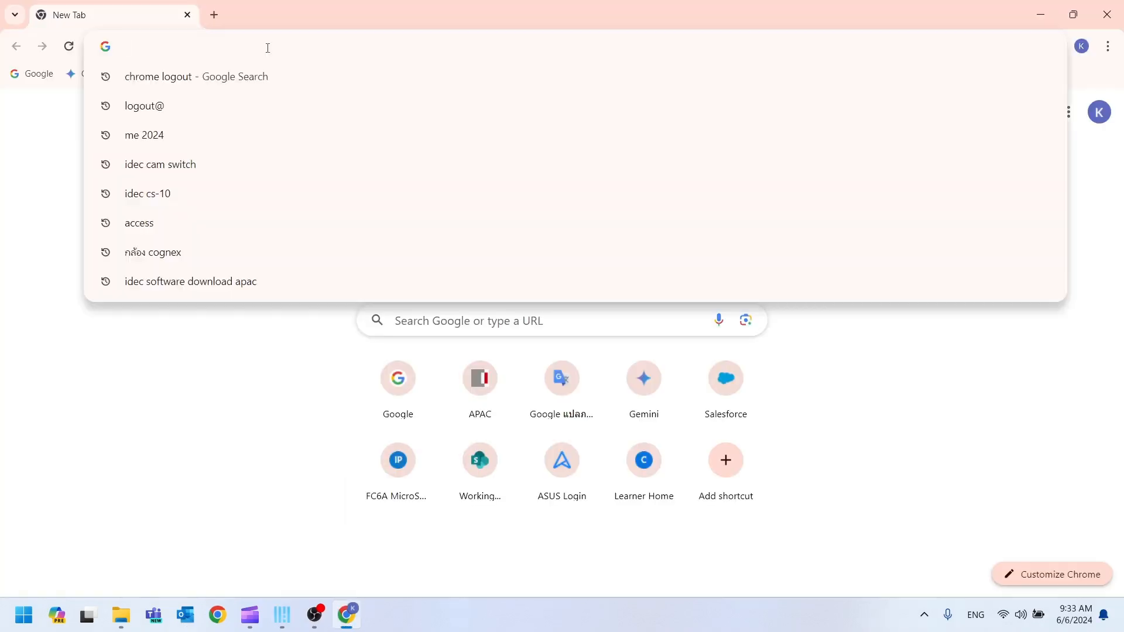
Switch to Chrome, open 192.168.1.5, and sign in as UserLV1 with the account password
type("192.168.1.5")
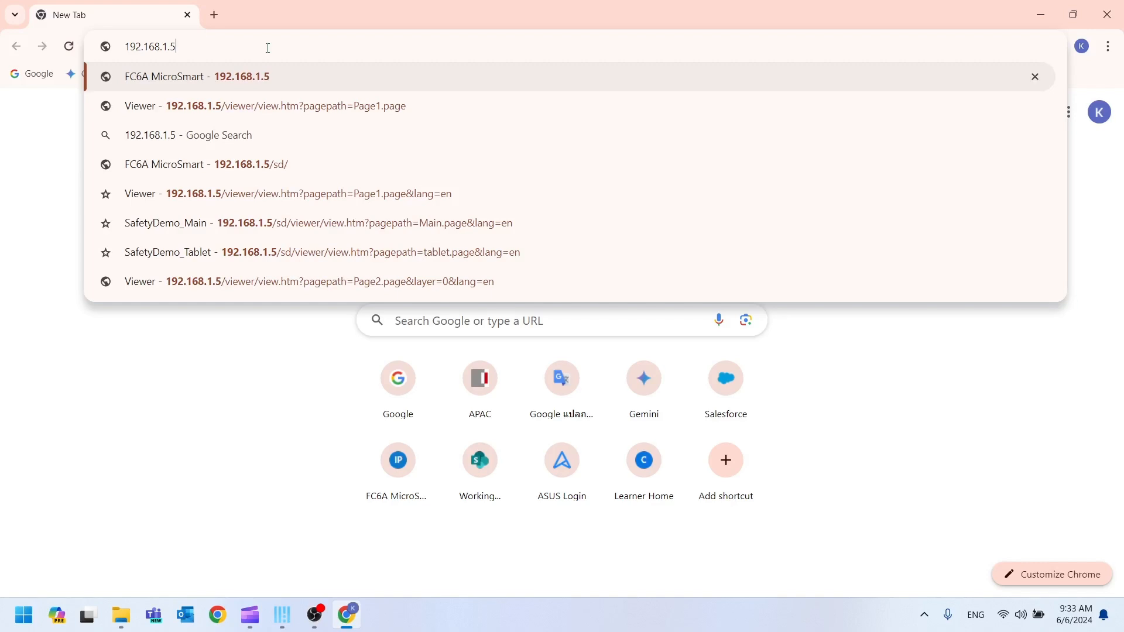
key("Return")
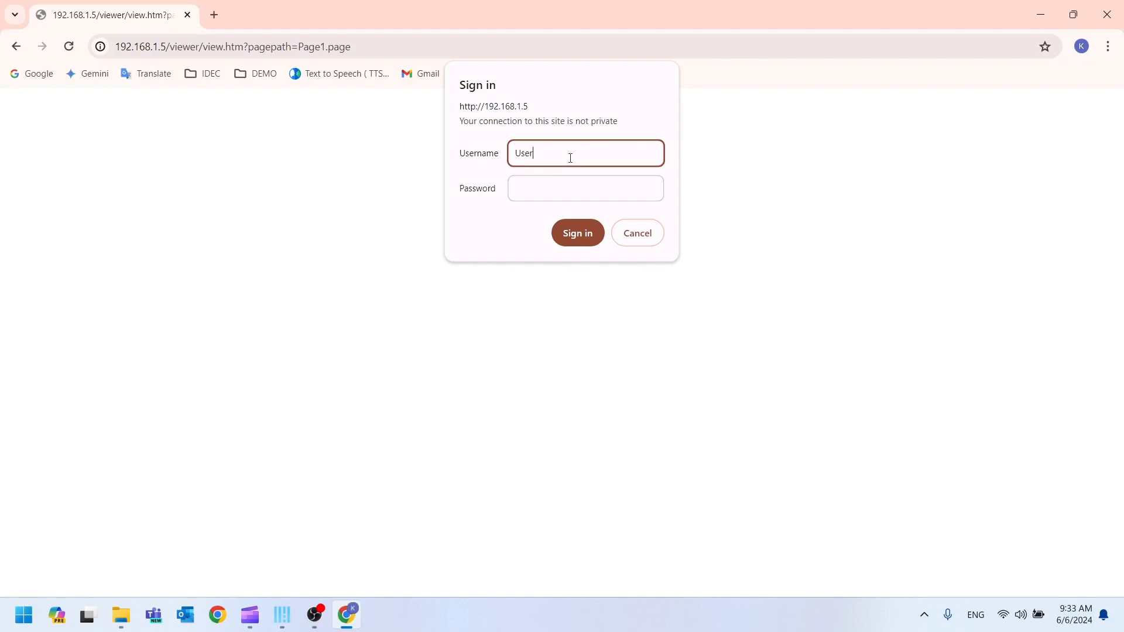
type("UserLV1")
key("Tab")
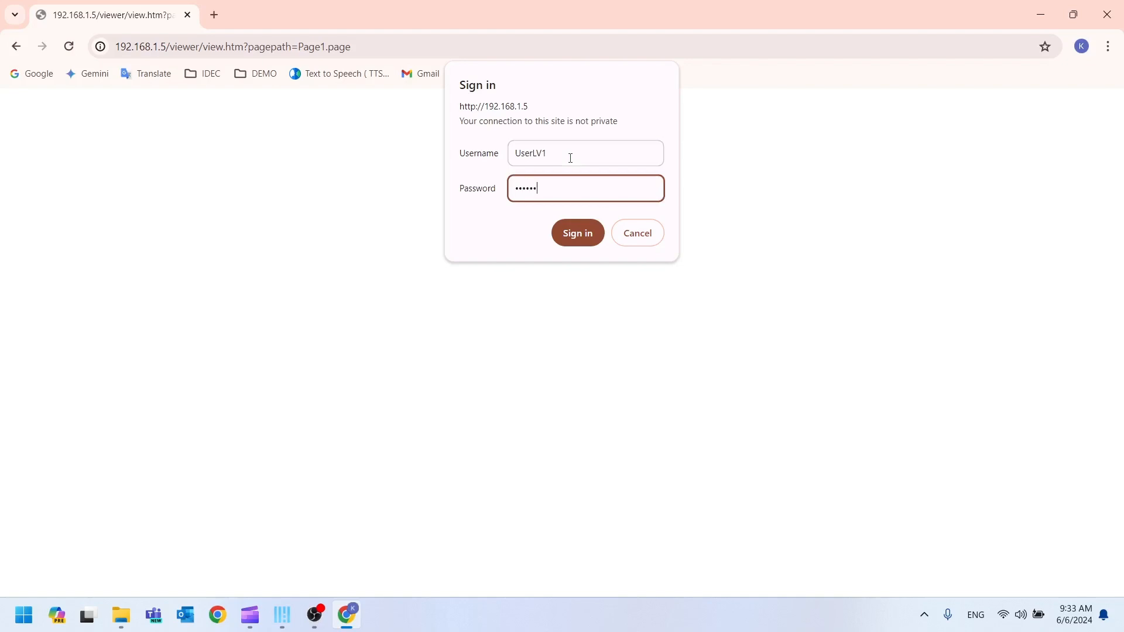
left_click(578, 236)
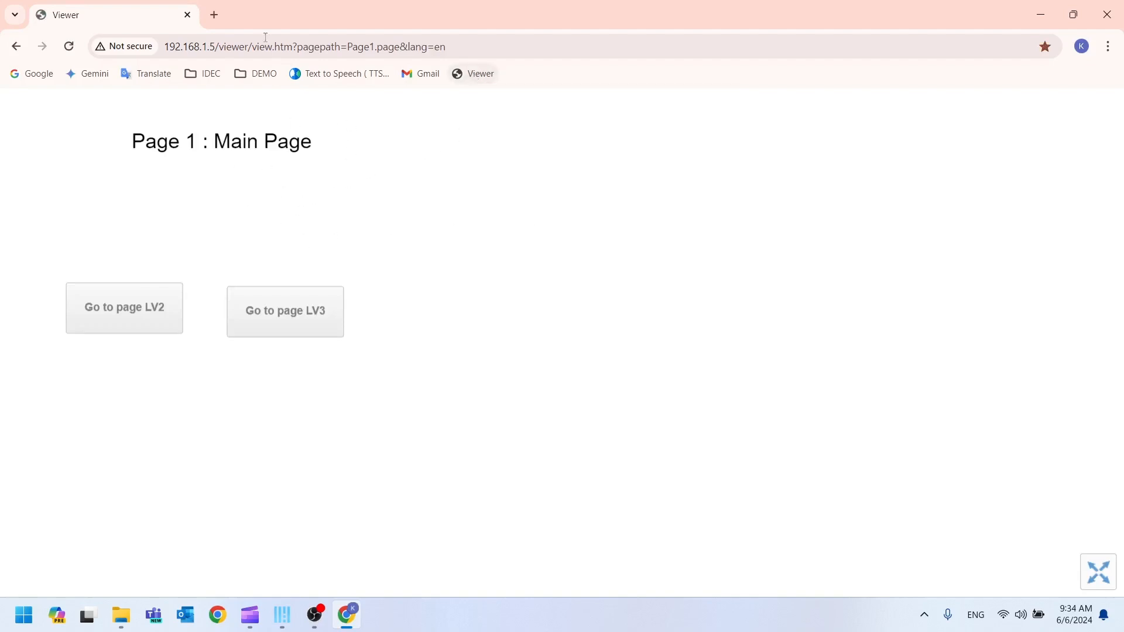
Bookmark the Page 1 web page and create a desktop shortcut to it named IDEC WebServer
left_click_drag(118, 49, 550, 72)
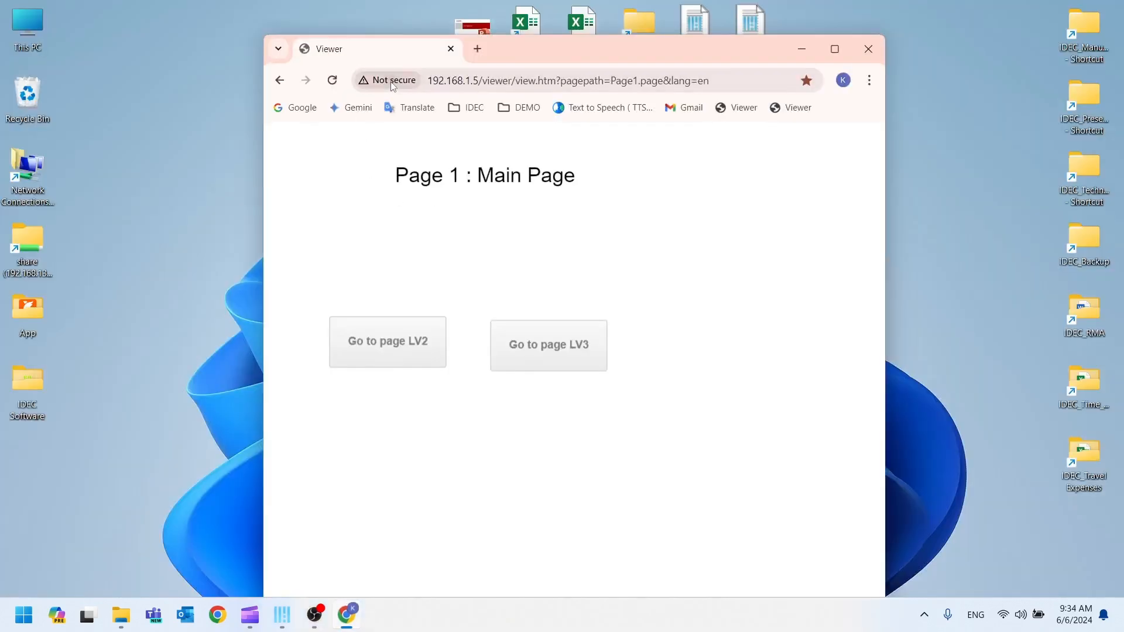
left_click_drag(387, 79, 195, 371)
left_click_drag(72, 456, 134, 263)
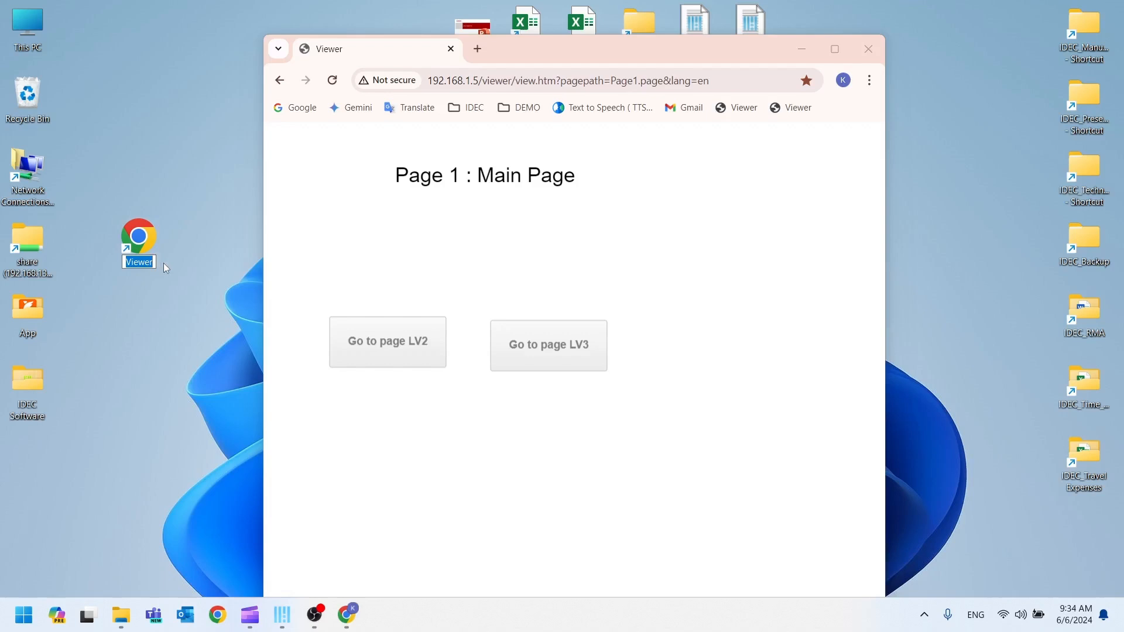
type("IDEC WebServer")
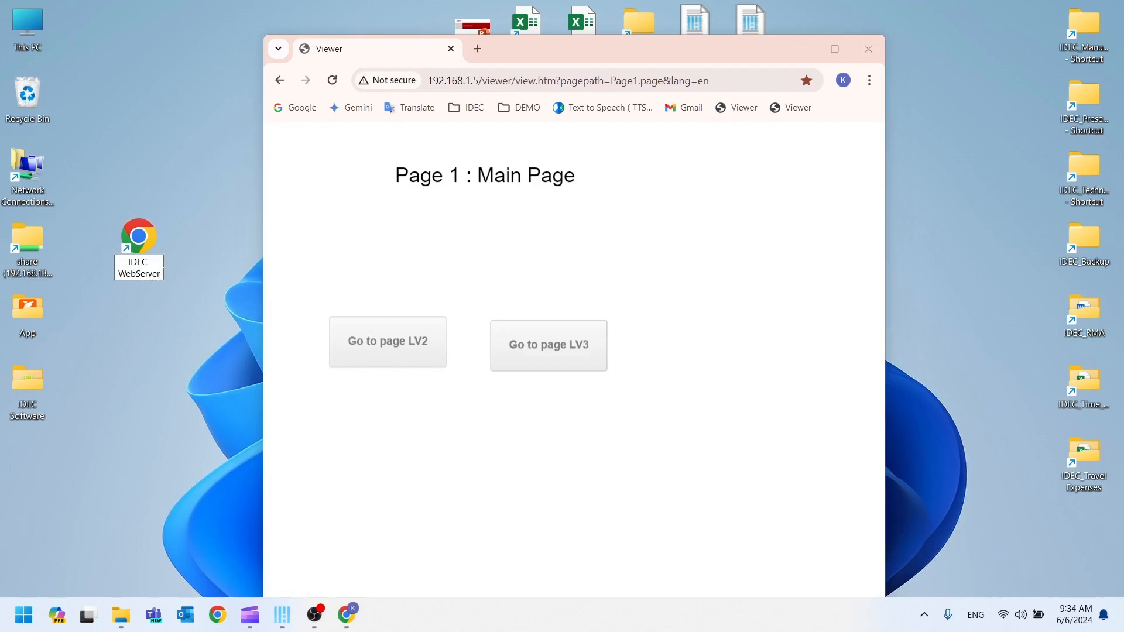
key("Return")
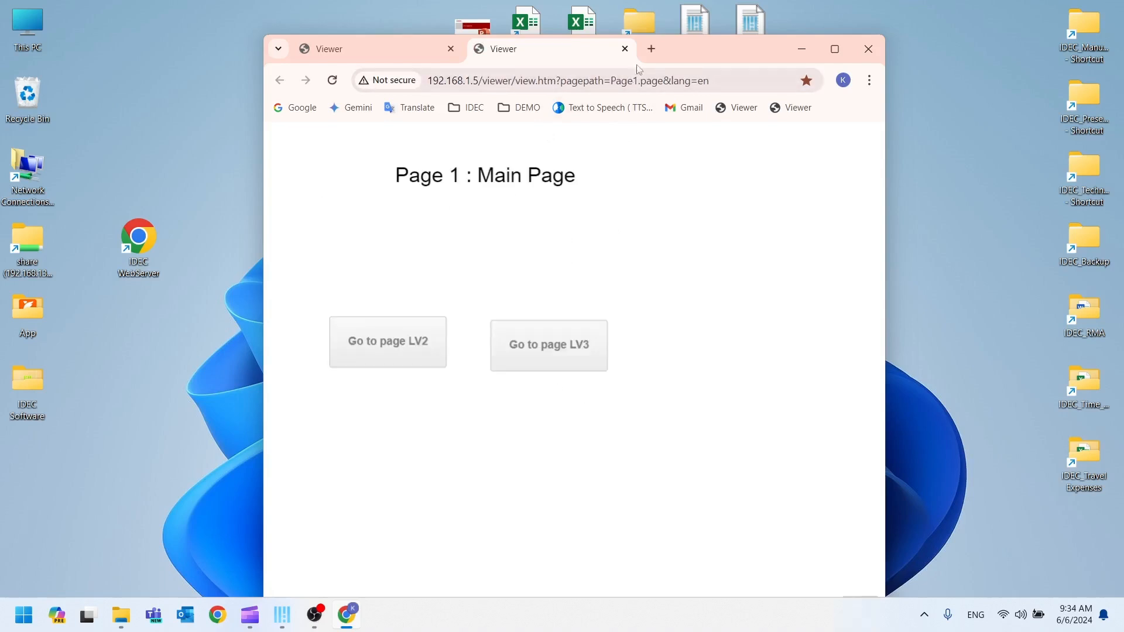
Close the duplicate Page 1 tab, maximize the browser, and open page LV2, signing in as UserLV2 with the account password
left_click(625, 49)
left_click(836, 50)
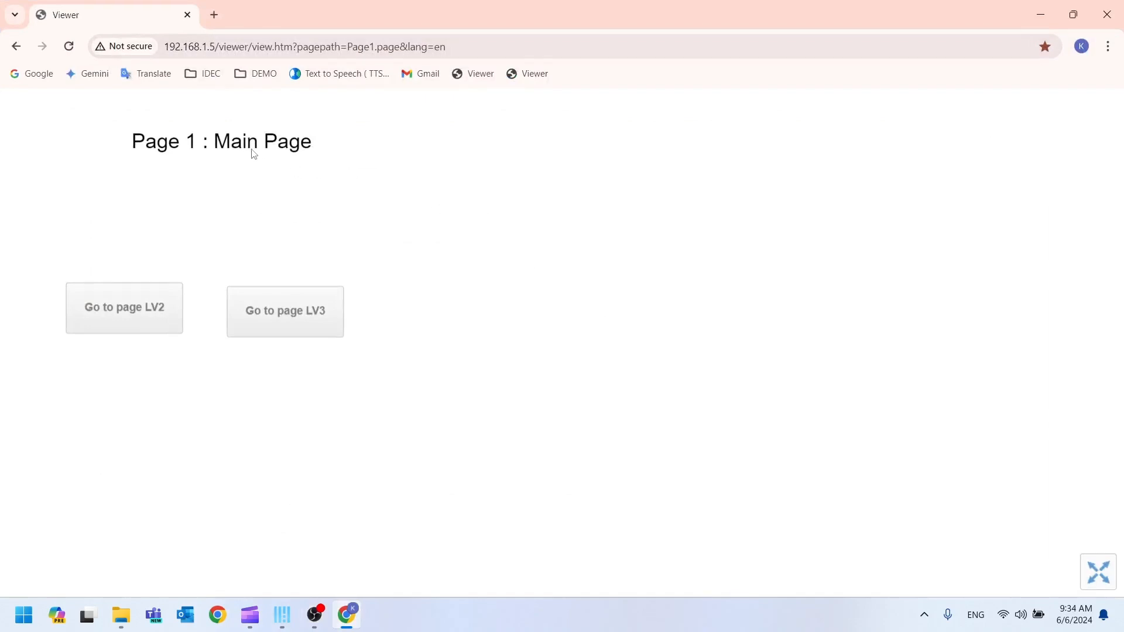
left_click(133, 315)
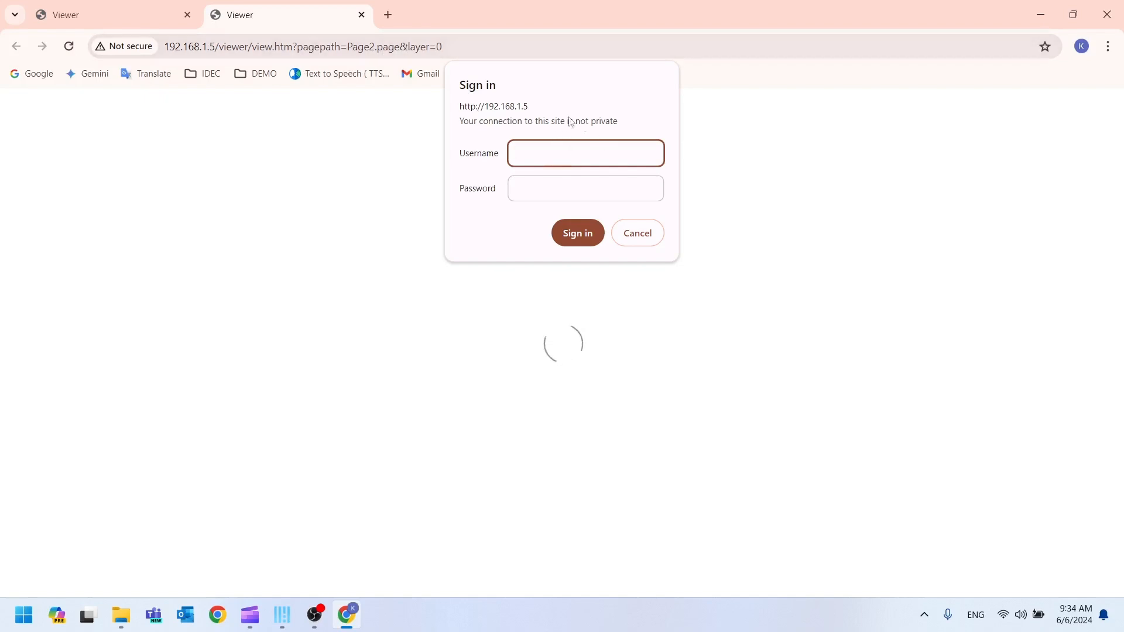
type("UserLV2")
left_click(553, 191)
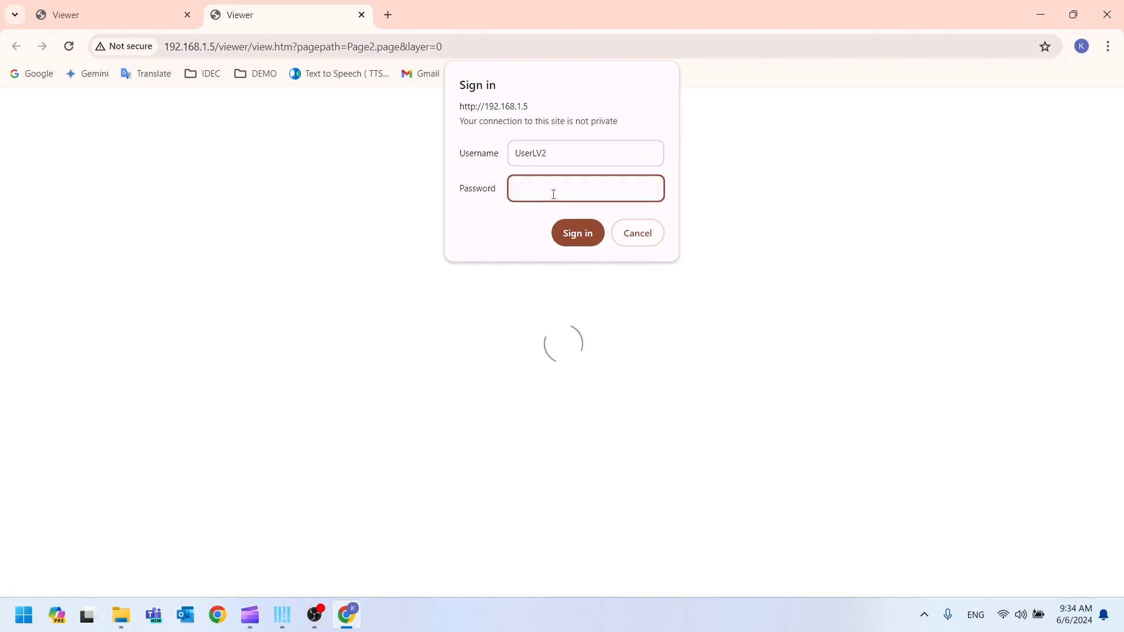
type("••••••")
left_click(574, 229)
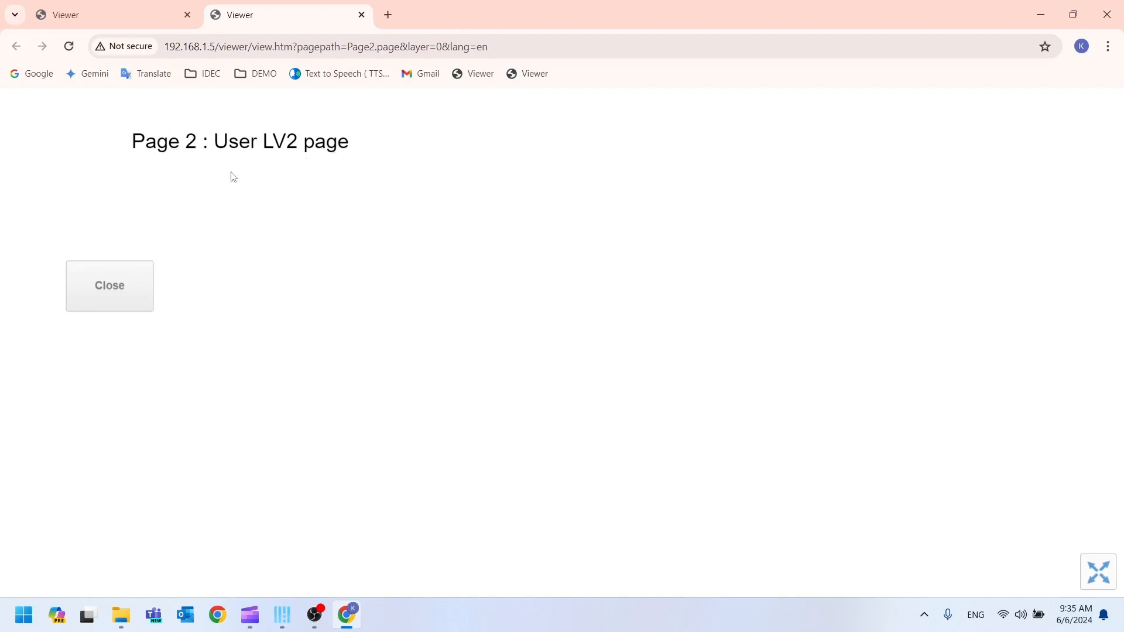
Close the LV2 page and open page LV3 from the main page, signing in as UserLV3 with the account password
left_click(136, 295)
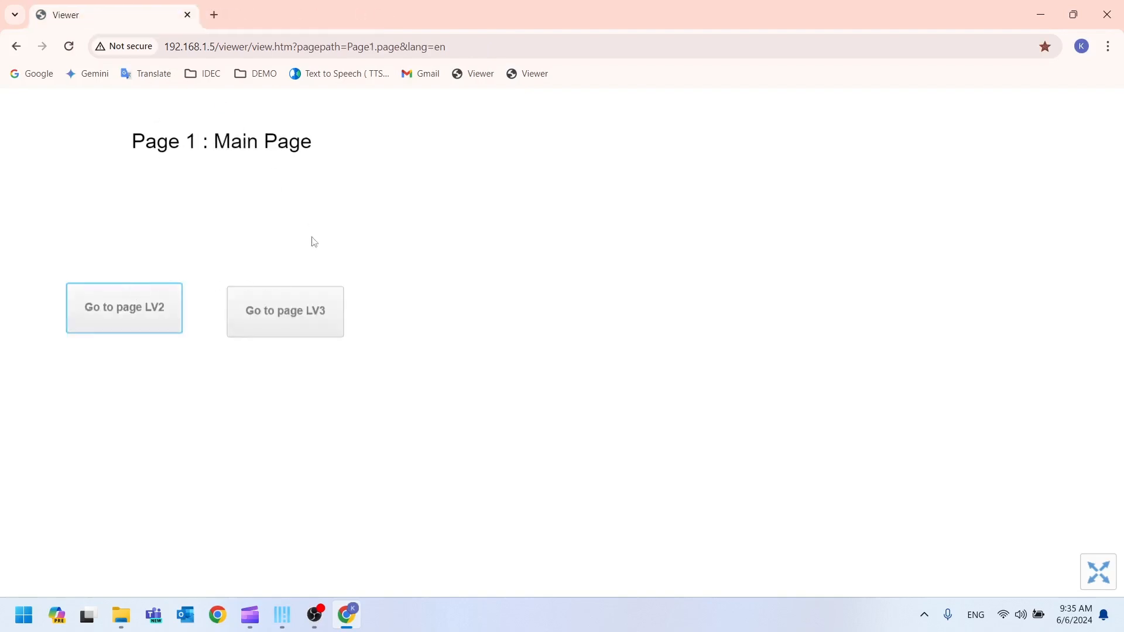
left_click(296, 319)
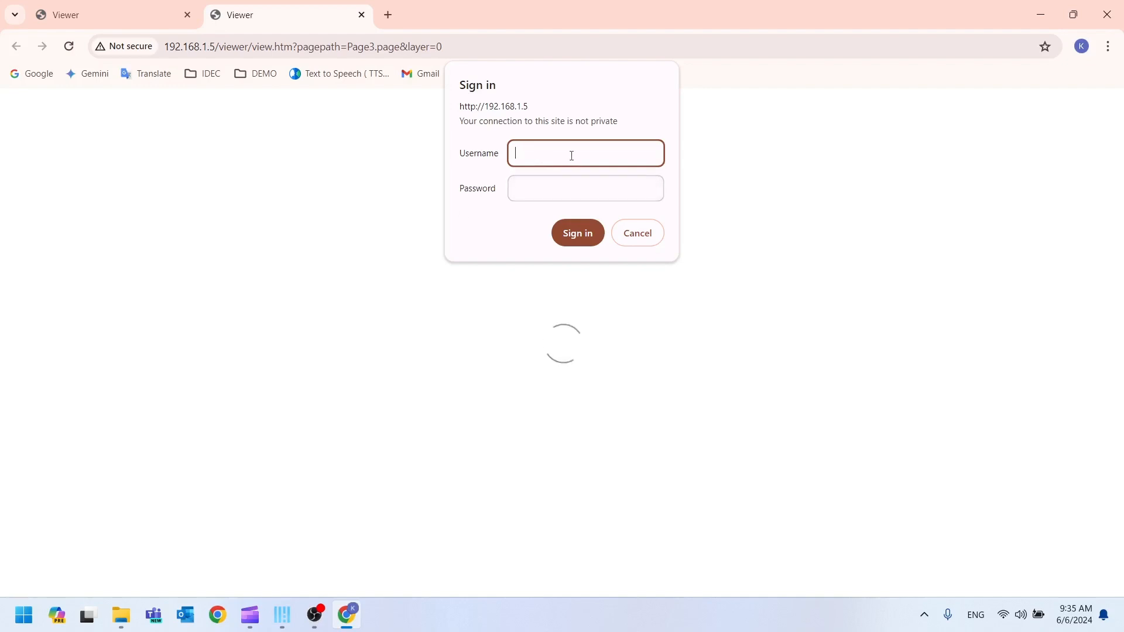
type("UserLV3")
key("Tab")
type("••")
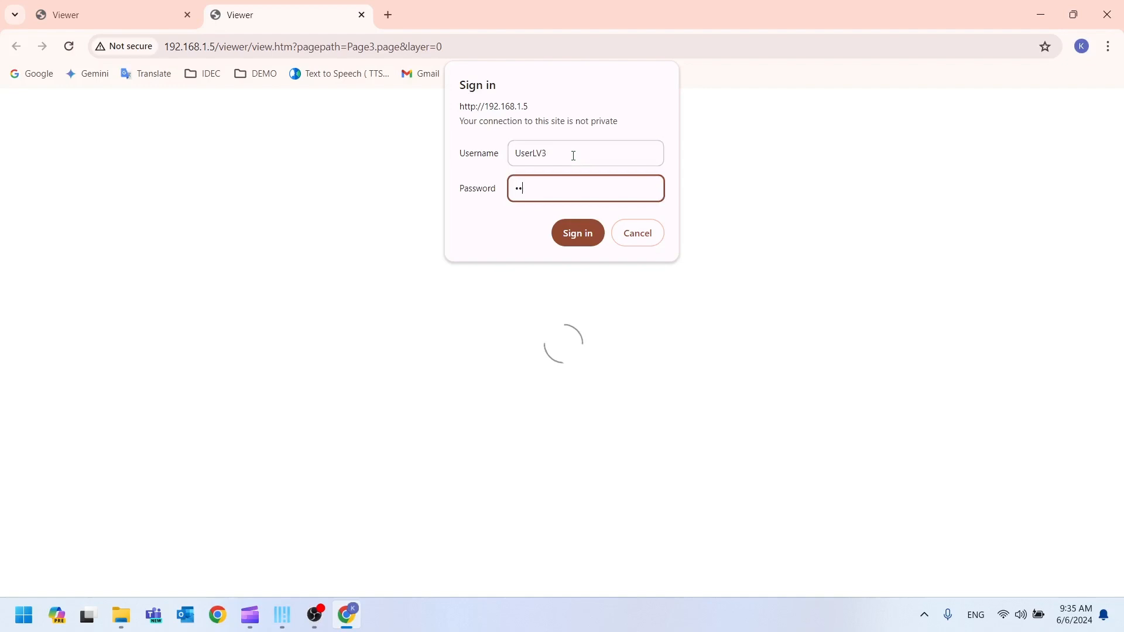
type("•")
key("Return")
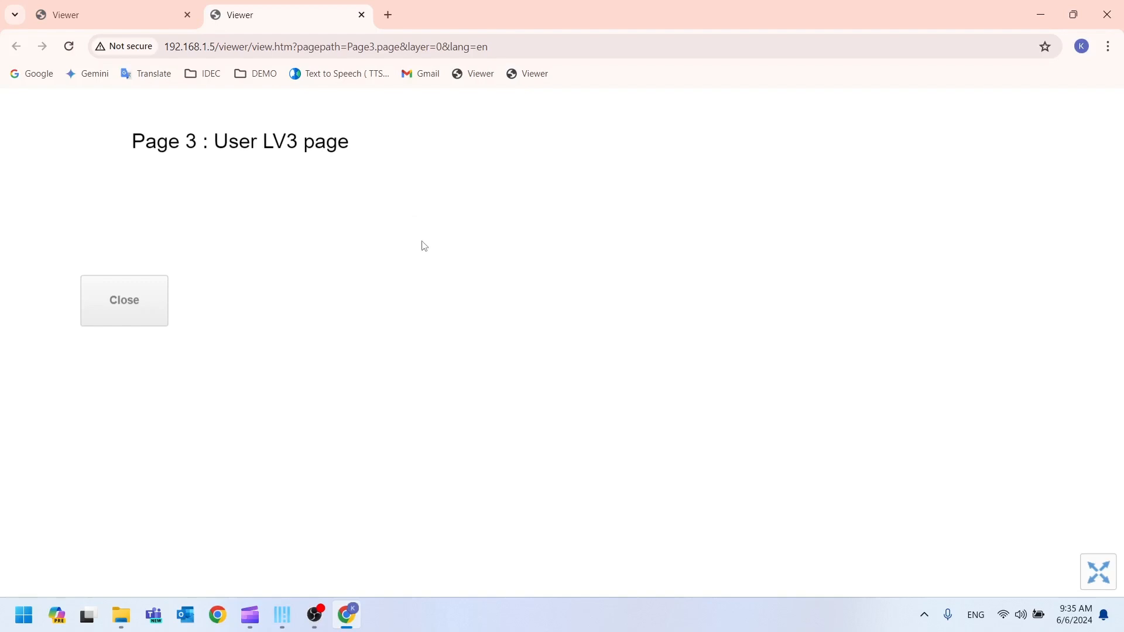
Close the LV3 page and reopen page LV2 from the main page
left_click(139, 296)
left_click(158, 311)
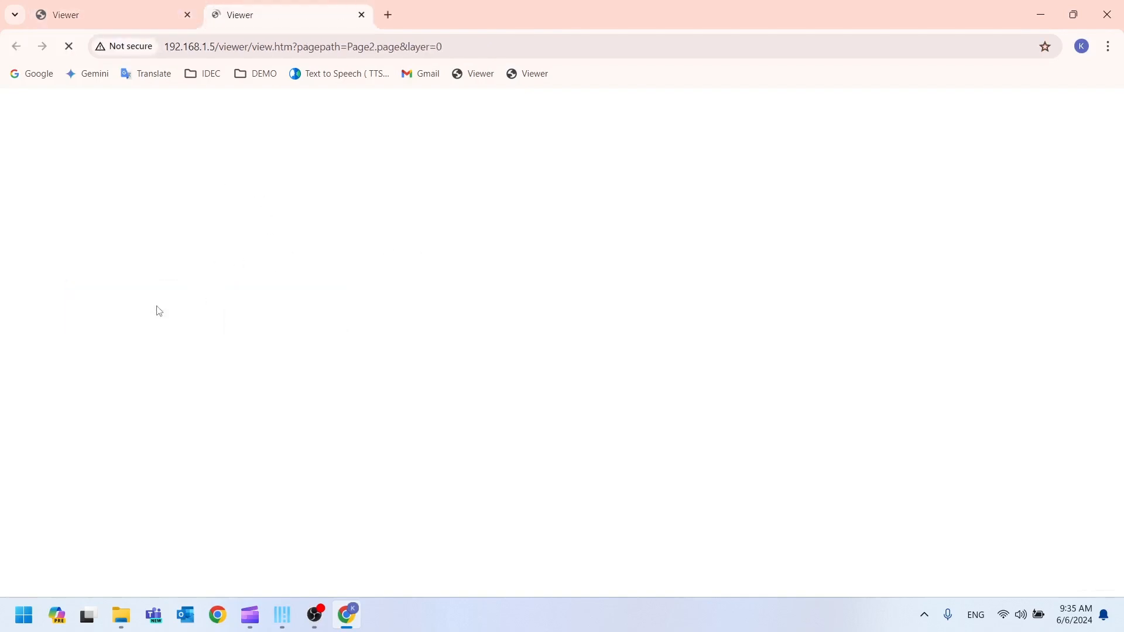